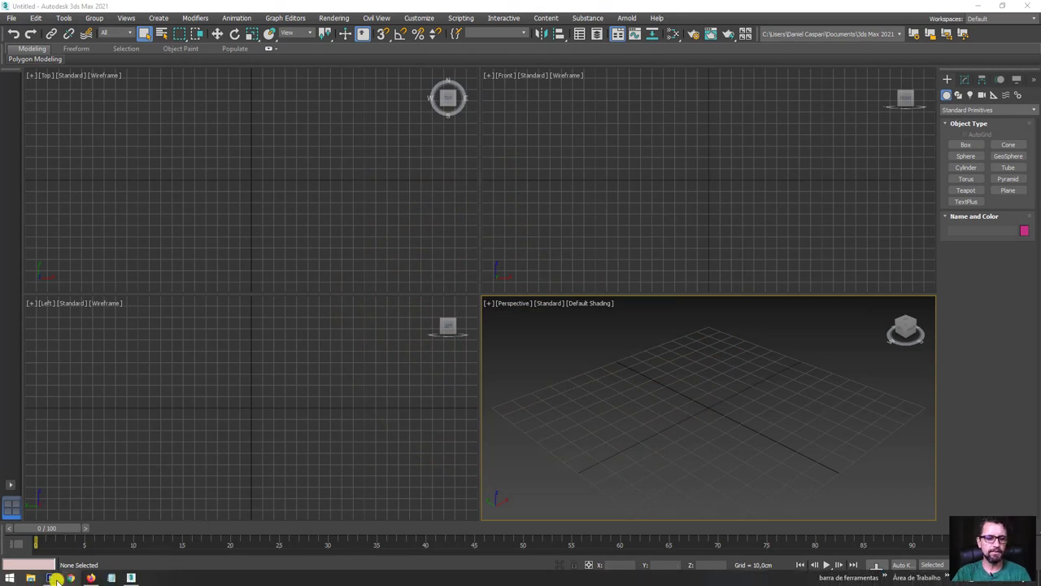
In Photoshop, zoom in and pan across the viewer's comment requesting realistic eyes to read it.
left_click(50, 578)
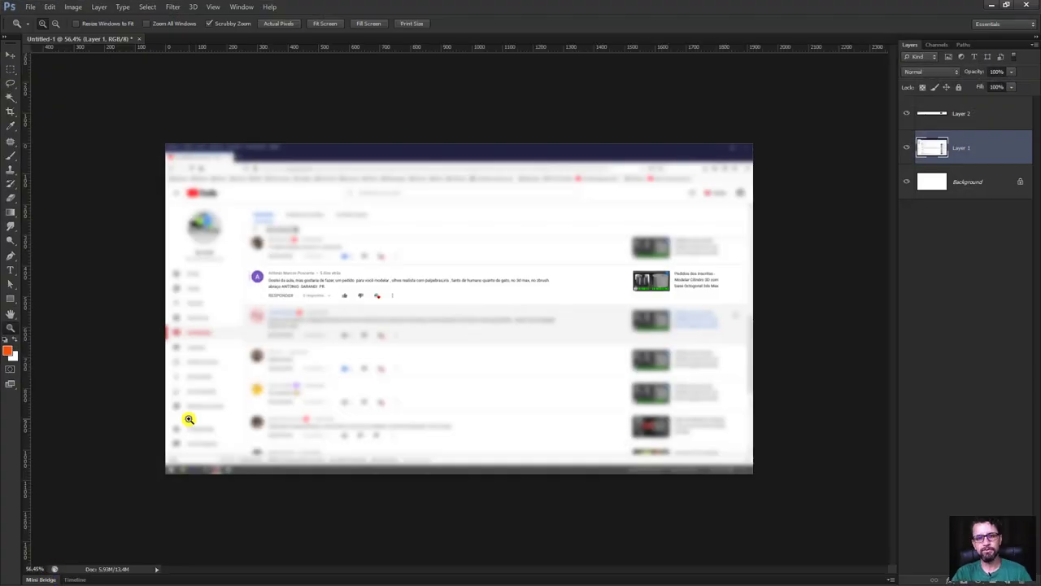
left_click_drag(276, 291, 323, 305)
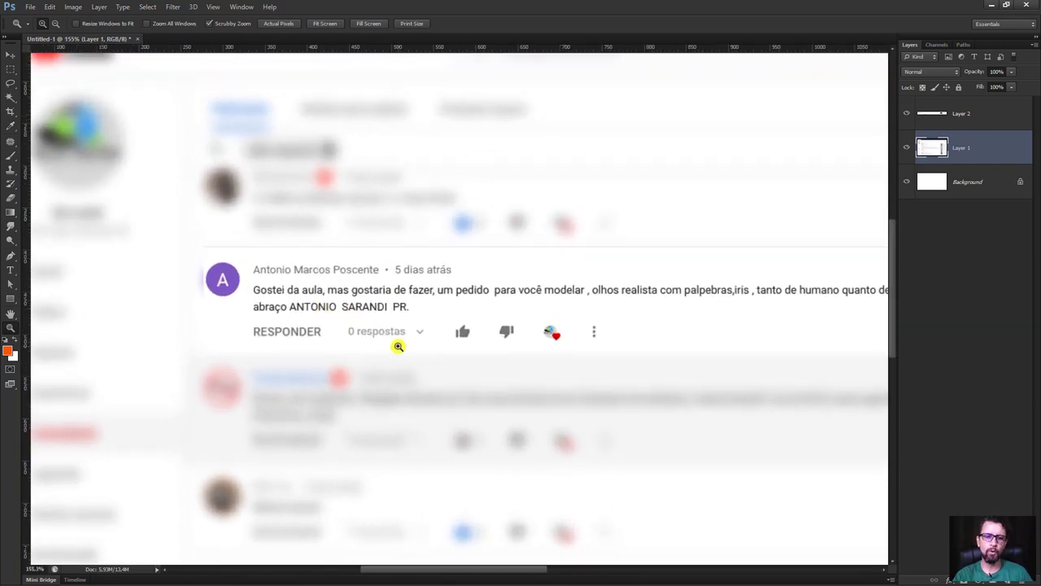
left_click_drag(583, 325, 471, 314)
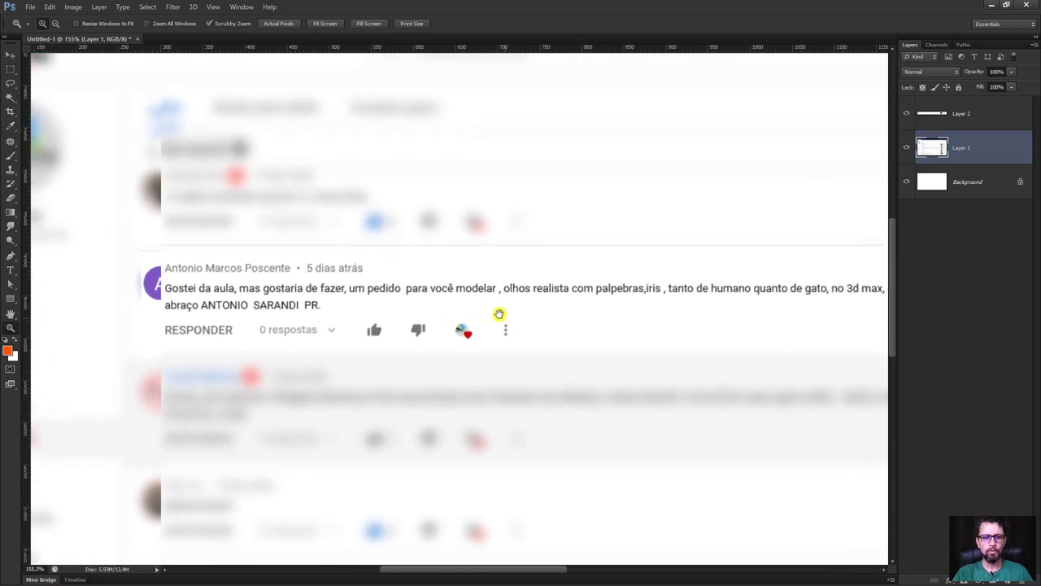
left_click_drag(709, 309, 515, 318)
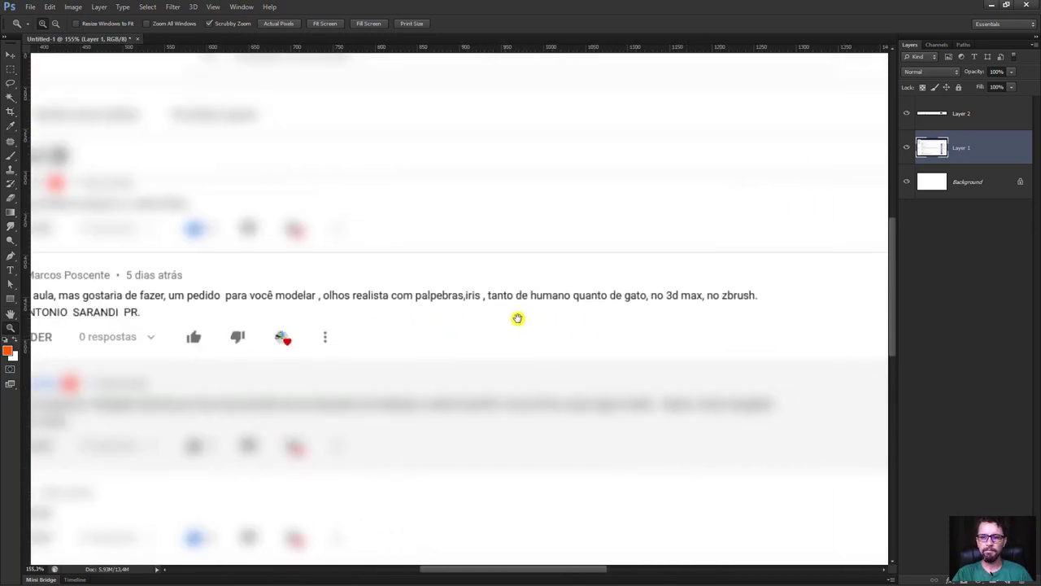
mouse_move(653, 314)
left_mouse_down()
mouse_move(326, 314)
mouse_move(605, 312)
left_mouse_up()
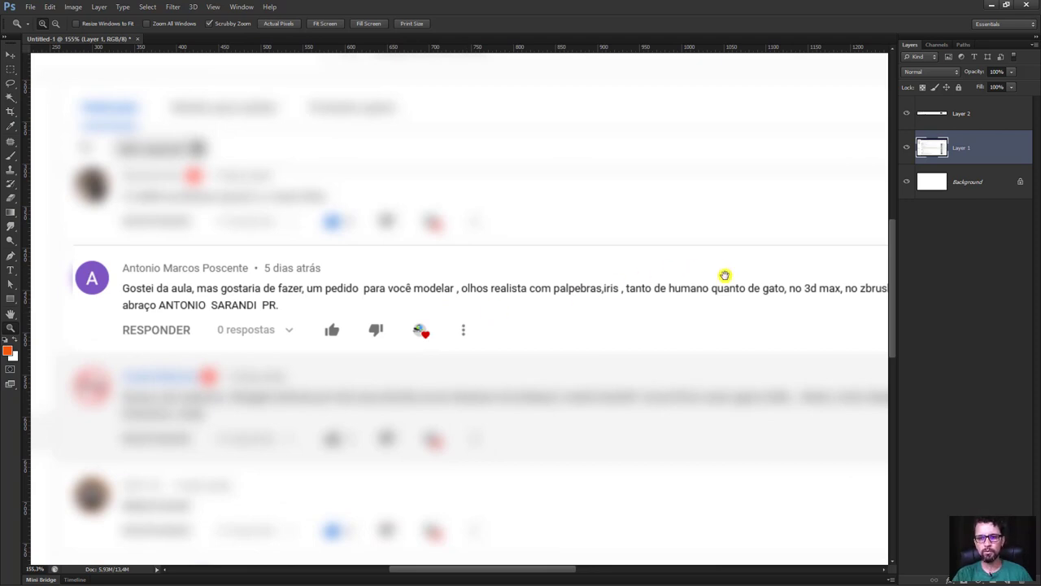
left_click_drag(724, 275, 558, 278)
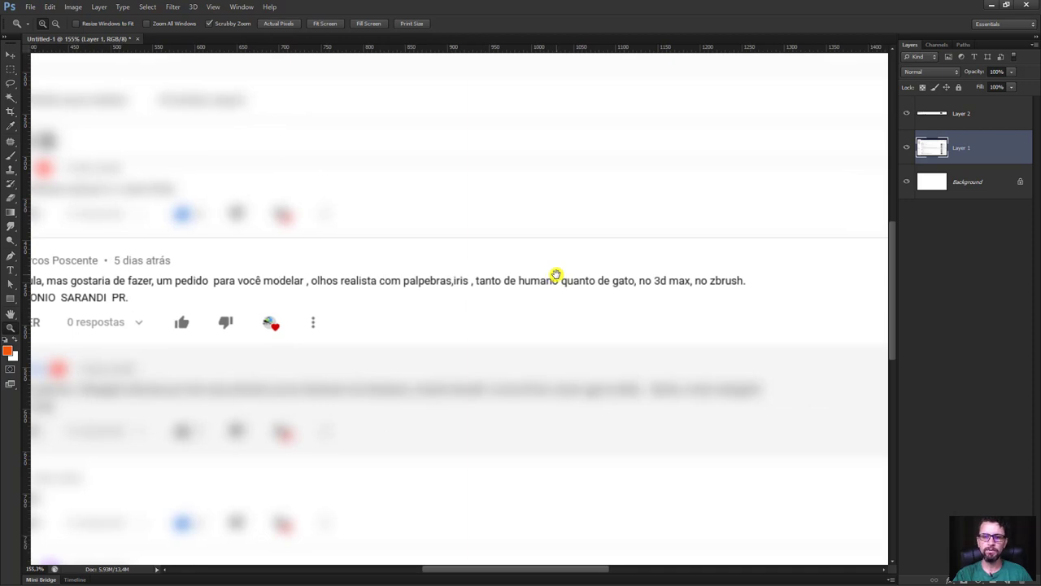
left_click_drag(323, 313, 323, 314)
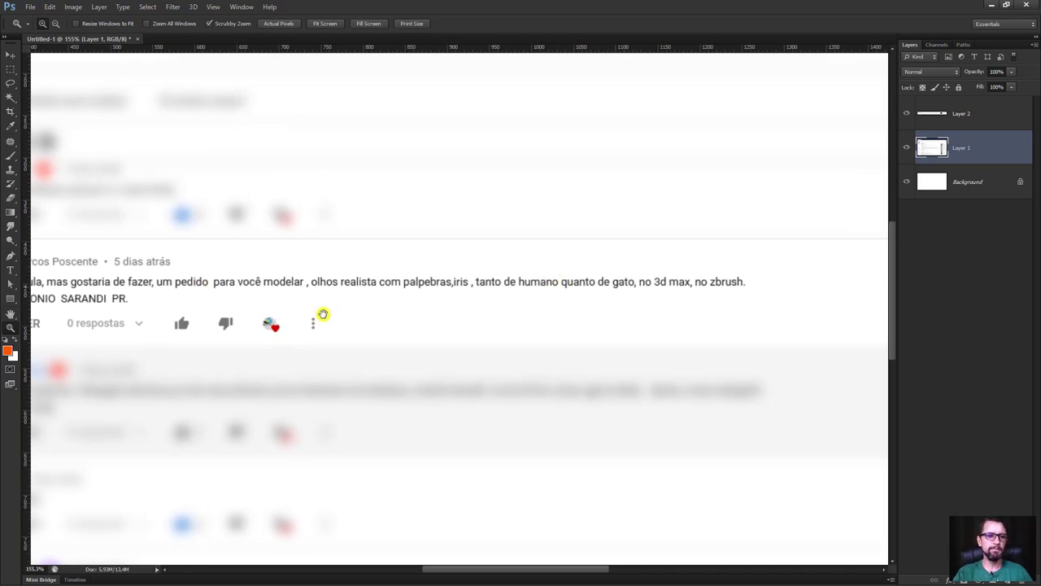
left_click(323, 314)
View the full comment screenshot at 100%, then minimize Photoshop and bring up Firefox's Google page.
left_click_drag(620, 345, 582, 326)
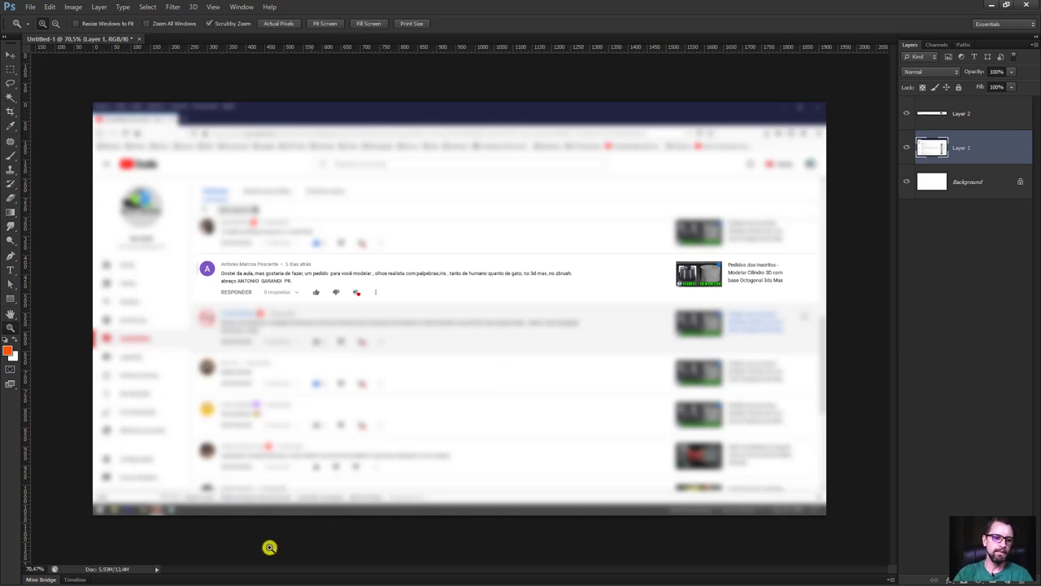
left_click(112, 549)
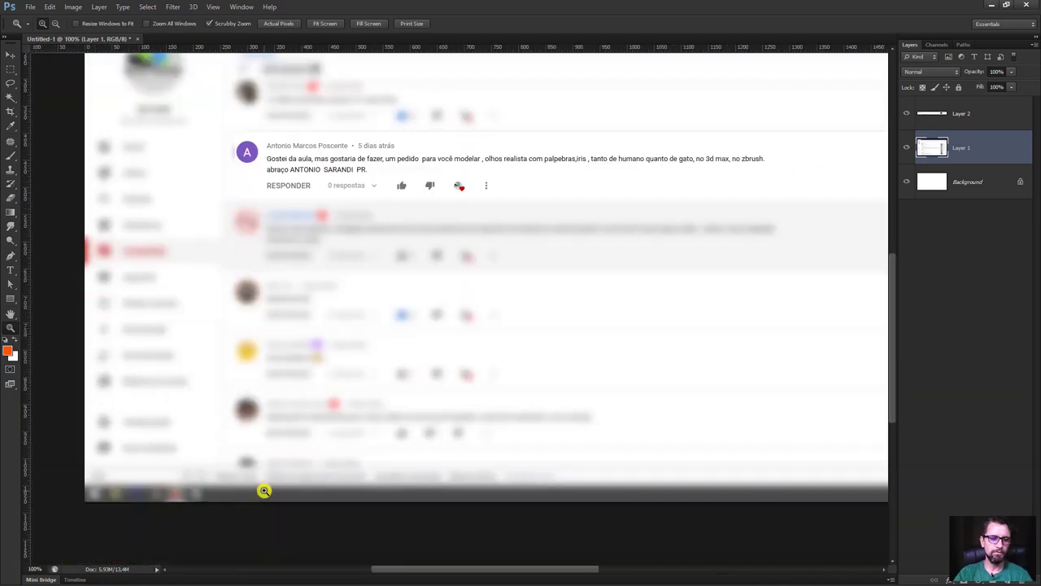
left_click(992, 5)
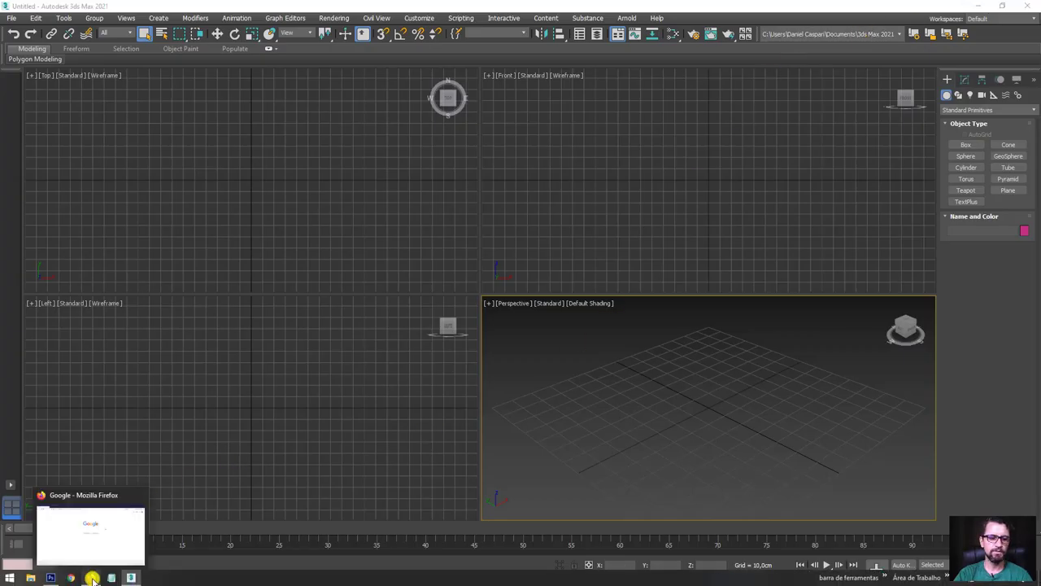
left_click(88, 581)
Search Google for 'olhos' and switch to the Imagens results.
left_click(418, 248)
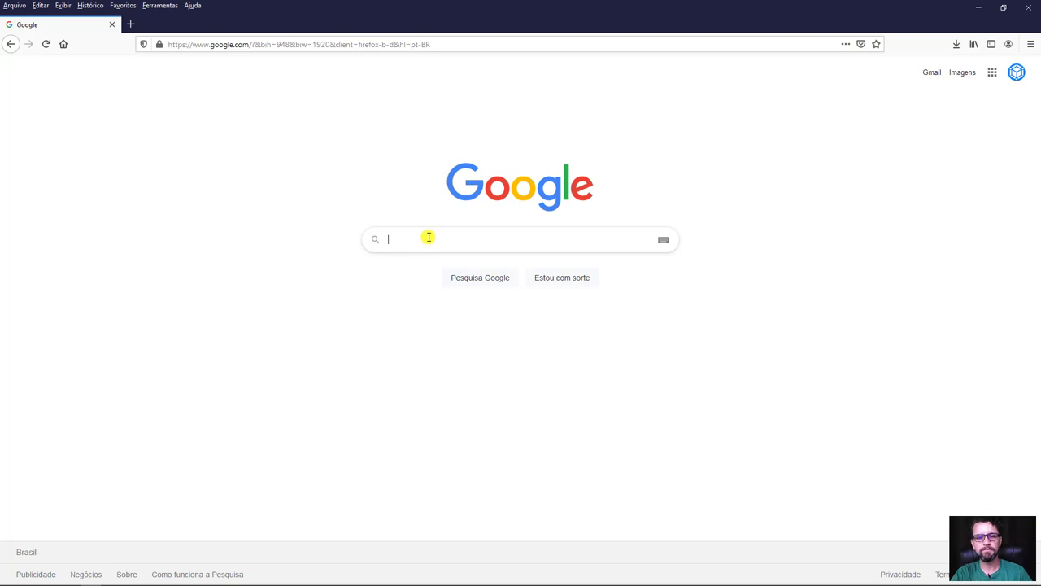
type("olhos")
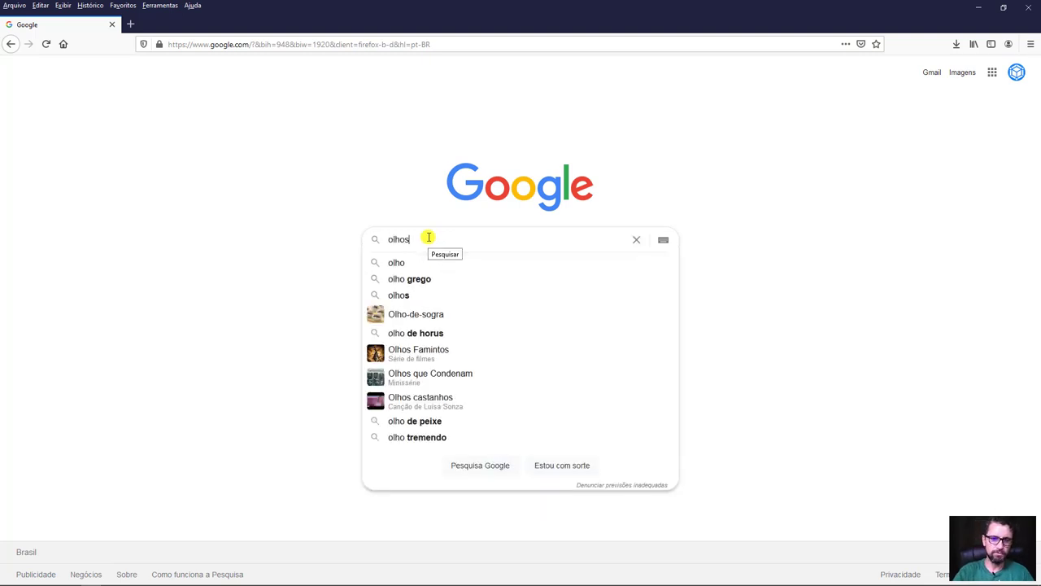
key("Return")
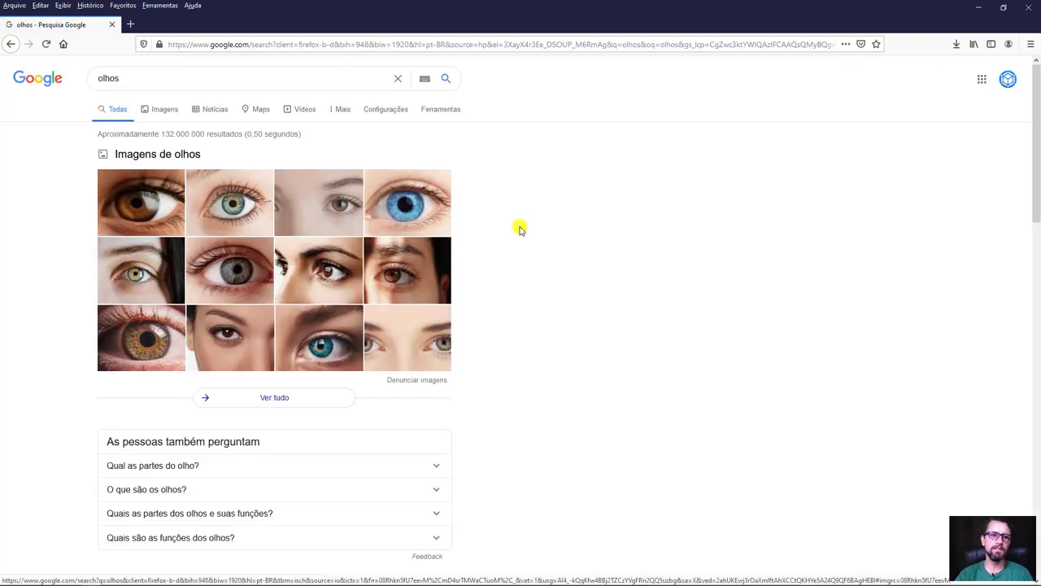
left_click(159, 111)
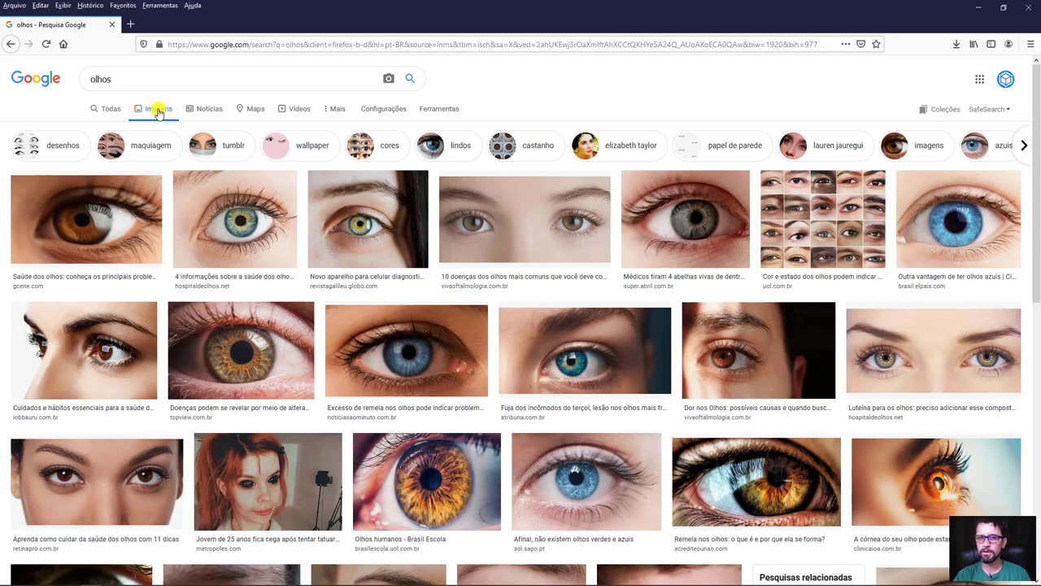
left_click(118, 79)
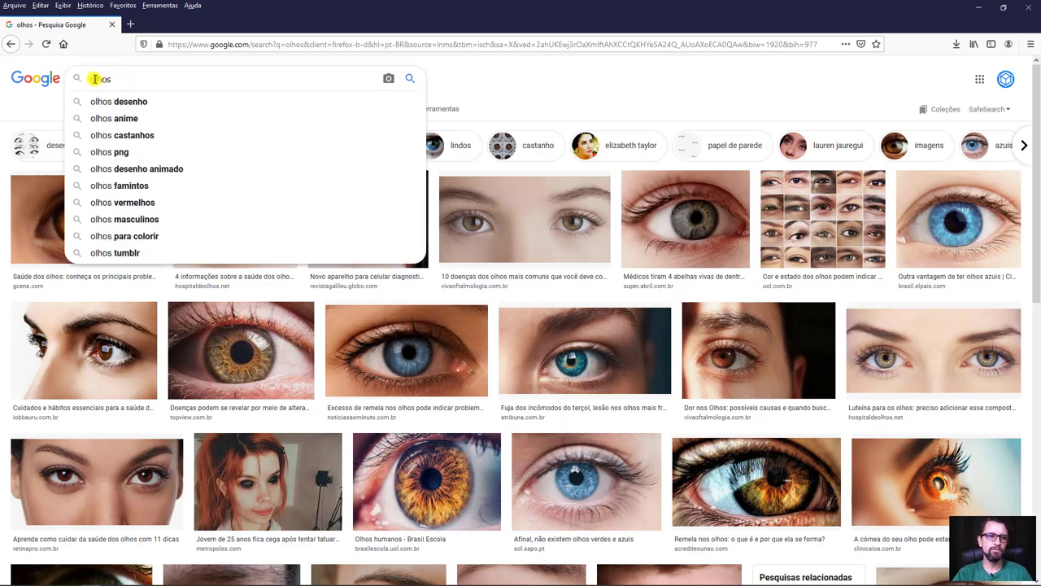
Change the image search query to 'textura de olhos' and run it.
double_click(94, 79)
left_click(94, 79)
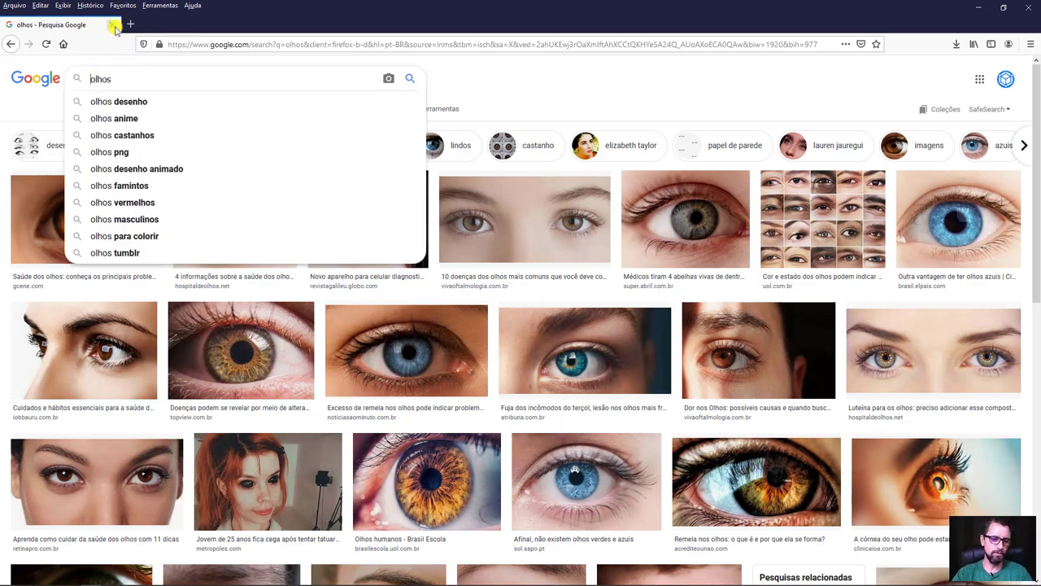
type("texture ")
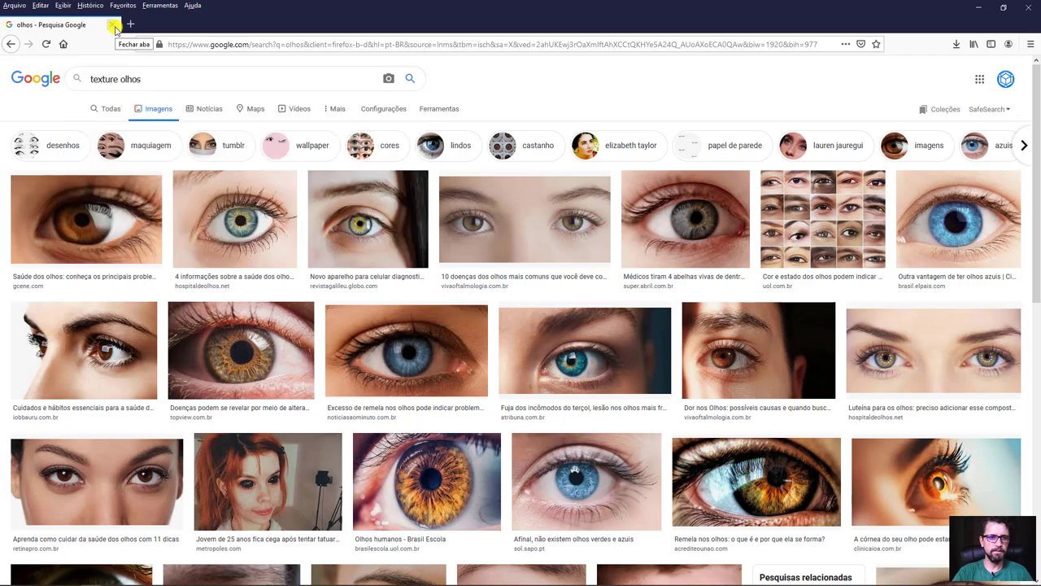
type("de")
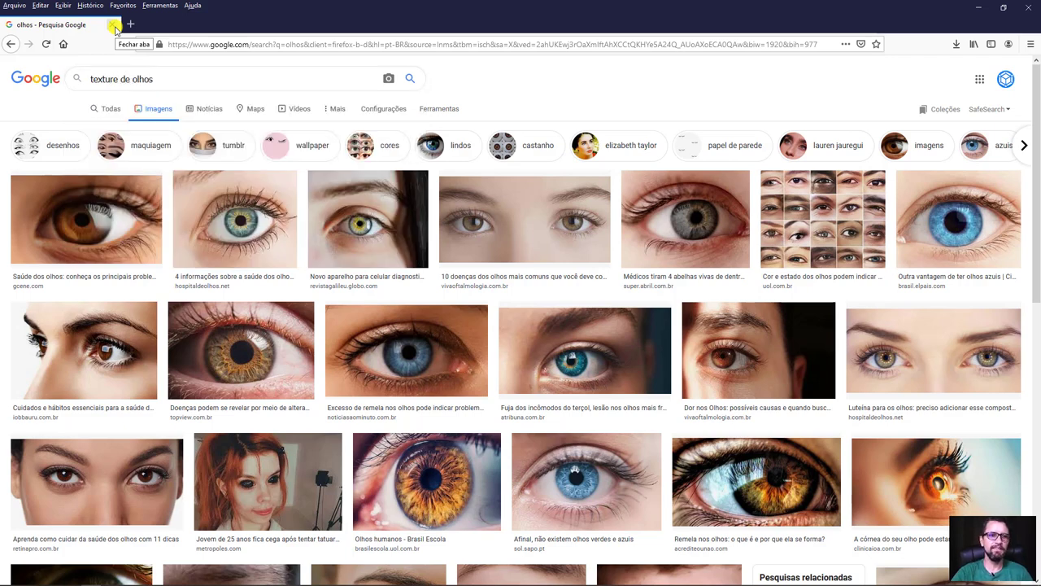
key("BackSpace")
type("a")
key("Return")
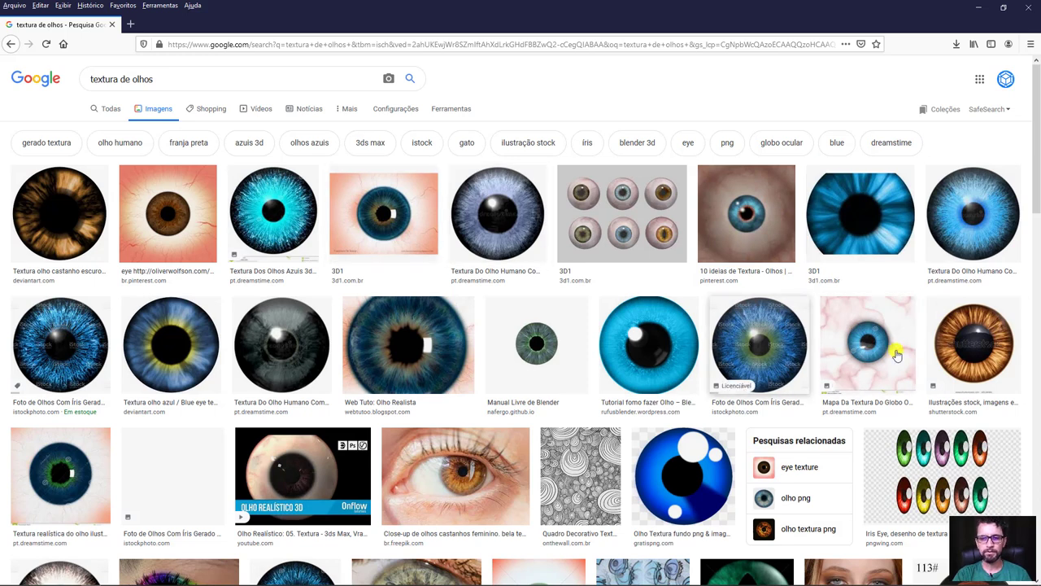
Replace the query with 'eyes texture' and run the image search.
left_click(158, 73)
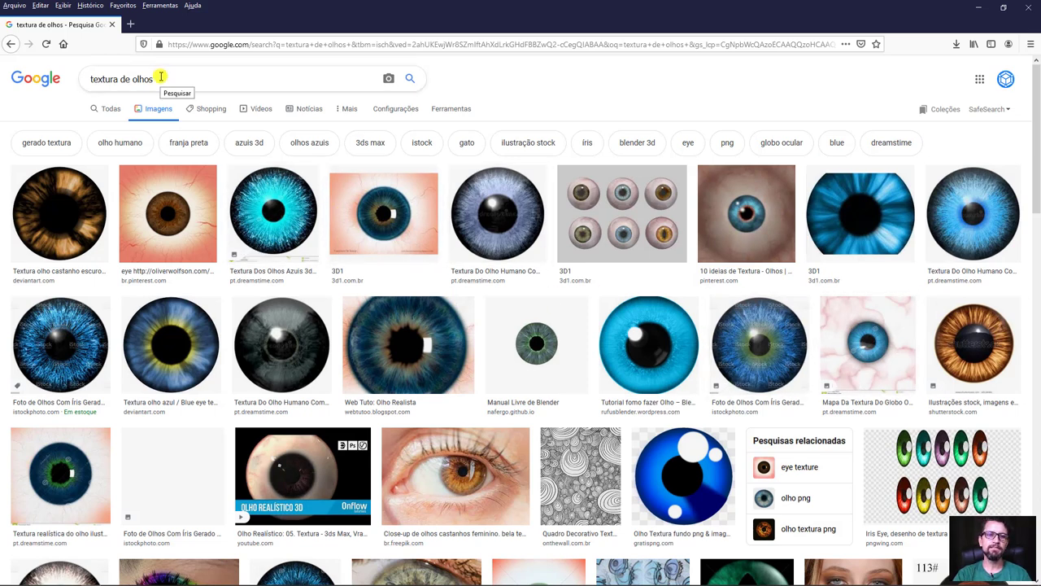
left_click_drag(154, 79, 60, 81)
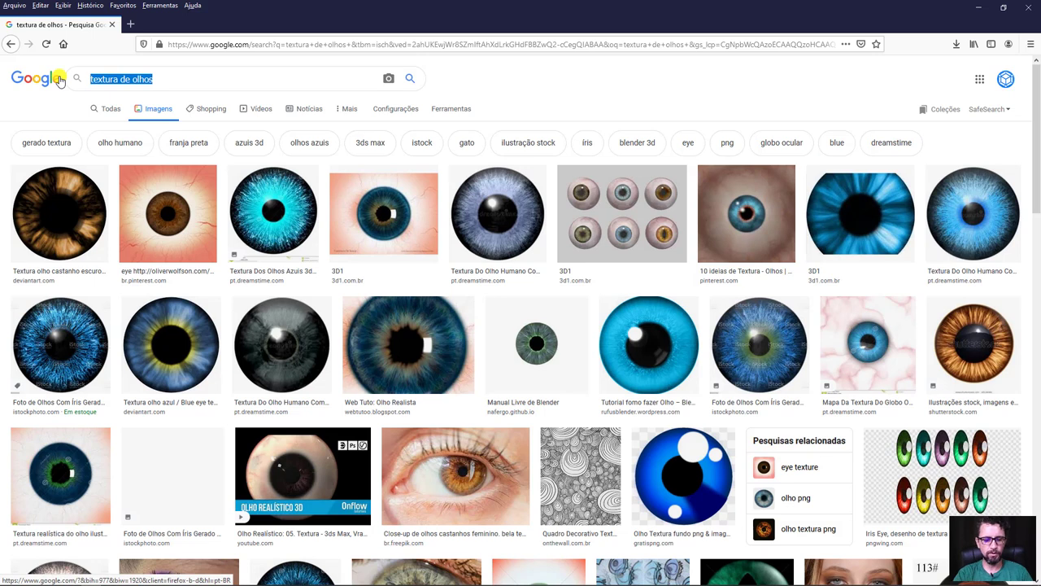
type("eyes ")
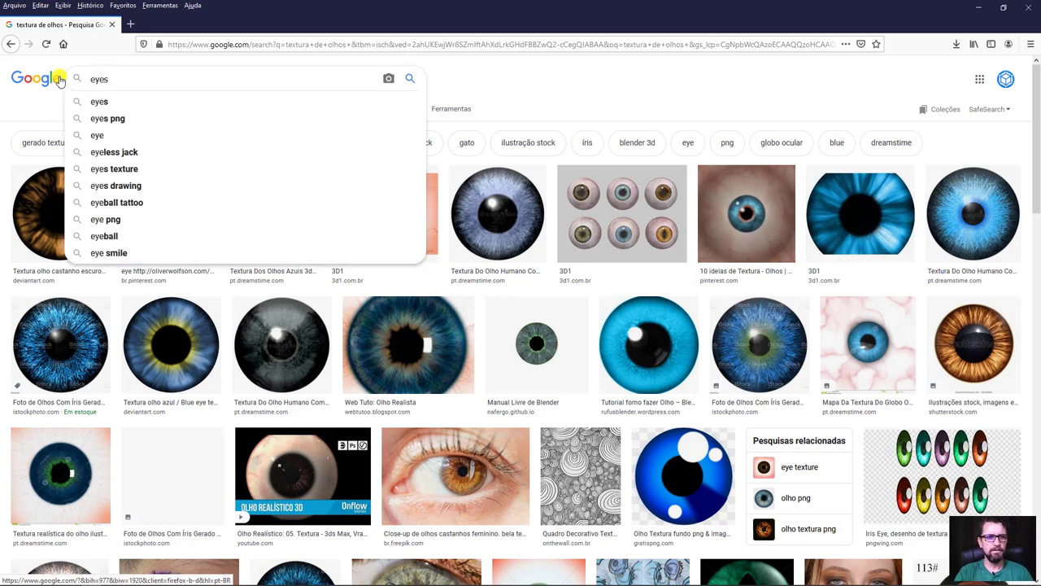
type("texture")
key("Return")
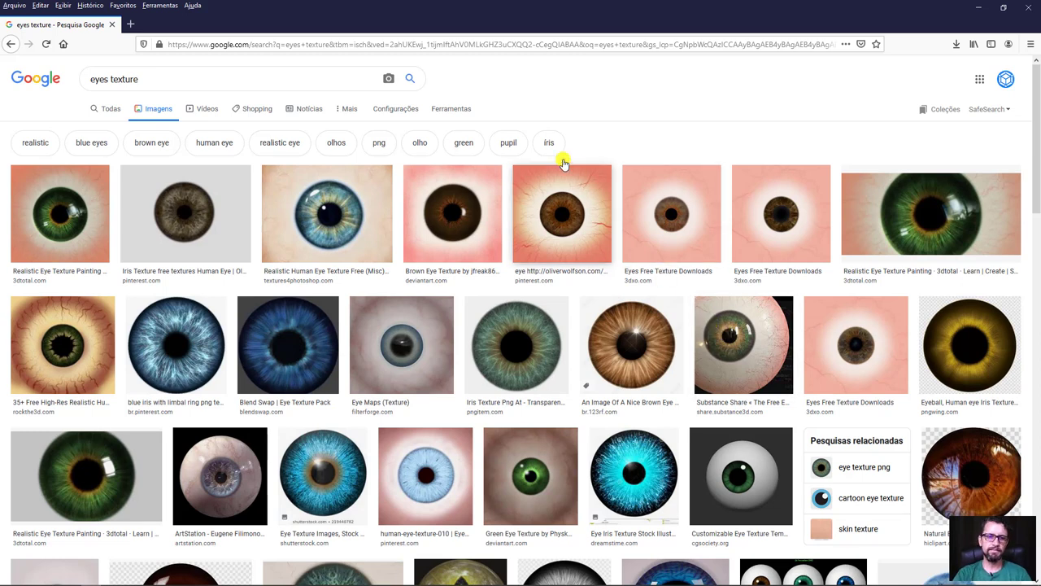
Filter the image results to large size via Ferramentas > Tamanho > Grande.
left_click(453, 110)
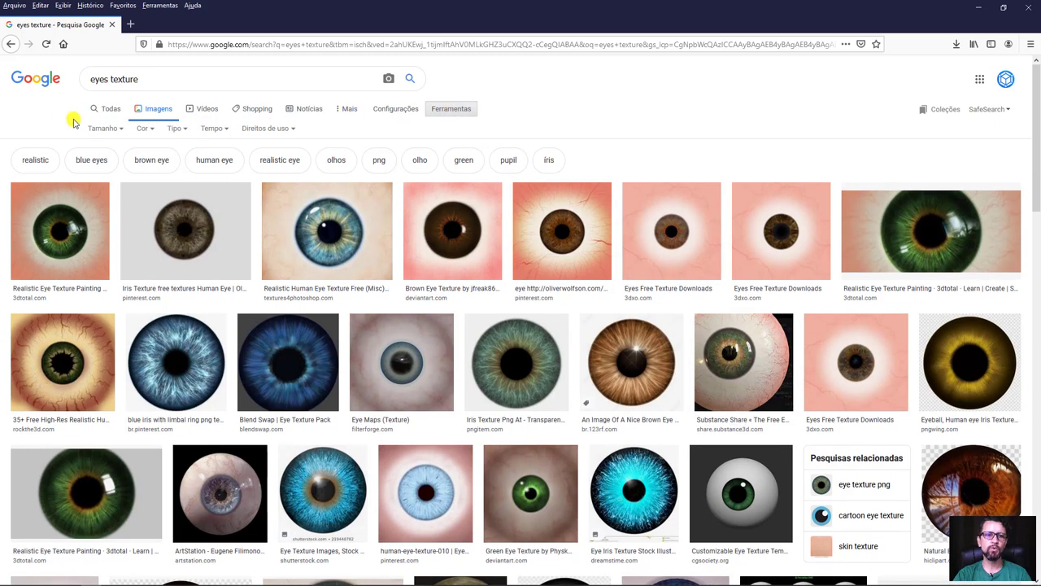
left_click(112, 130)
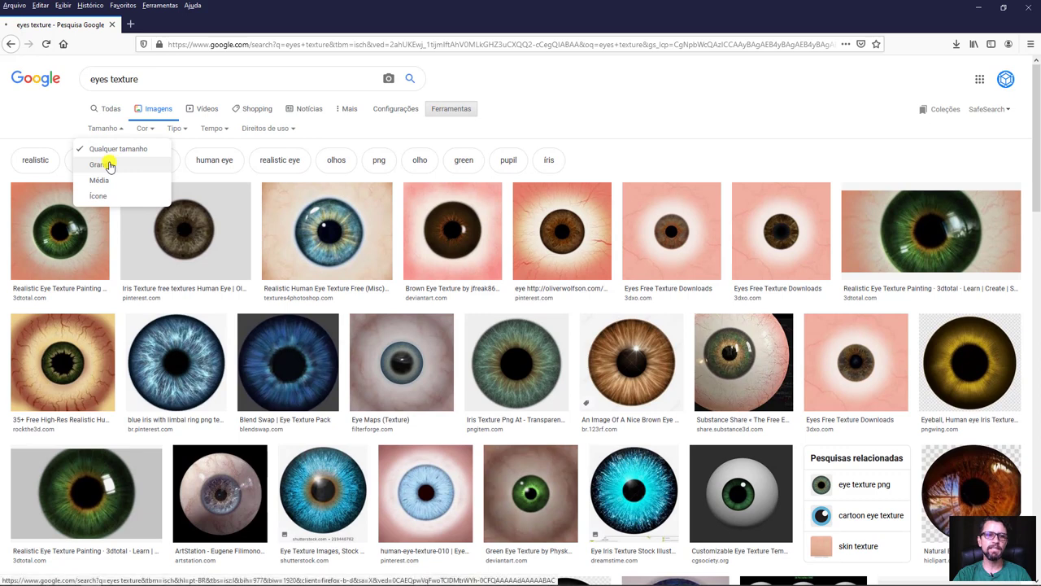
left_click(106, 156)
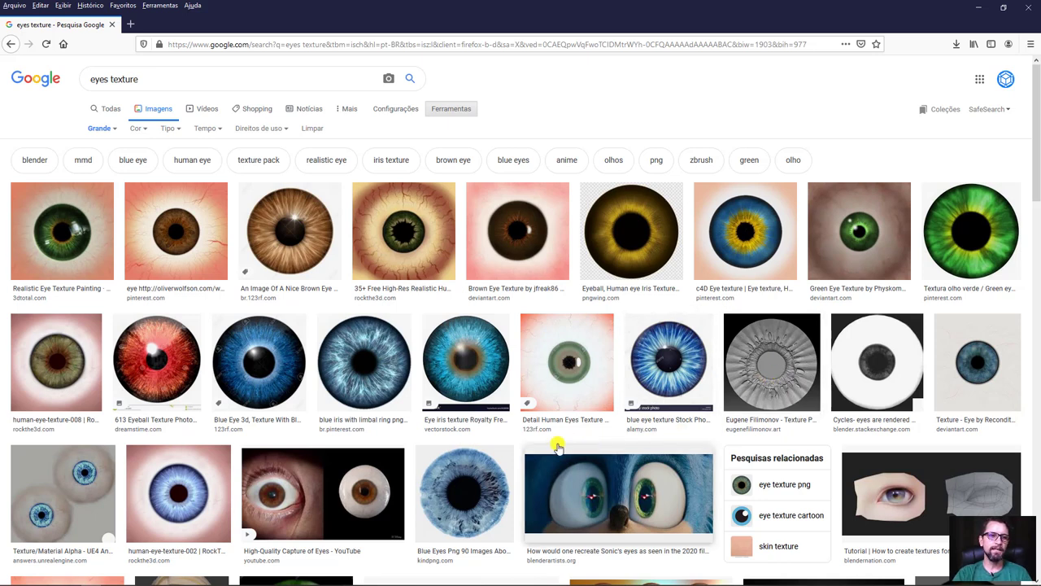
Open the veined brown eye texture in a new tab and save it as olho-textura in Olhos.
middle_click(170, 230)
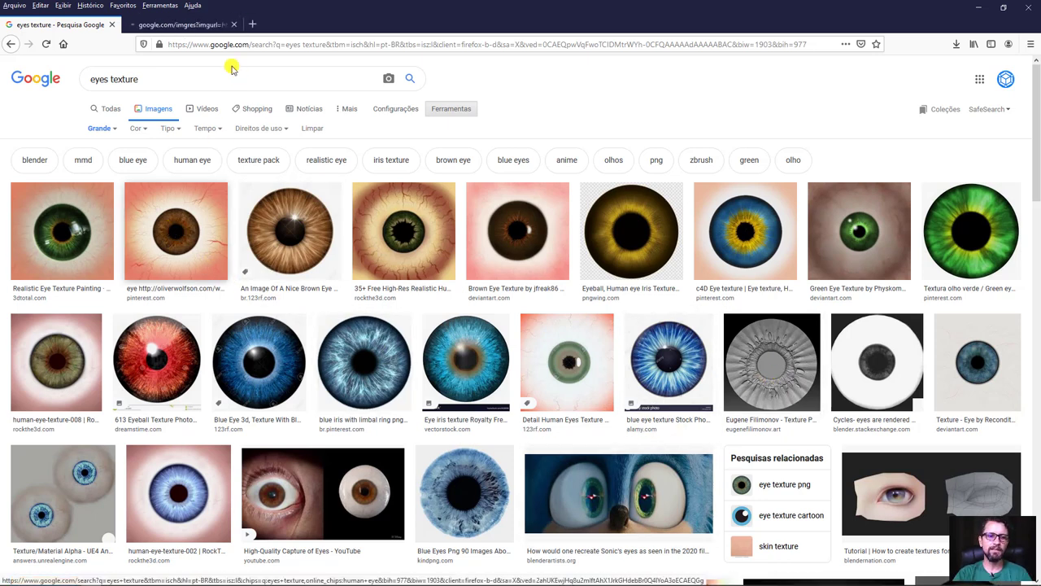
left_click(180, 24)
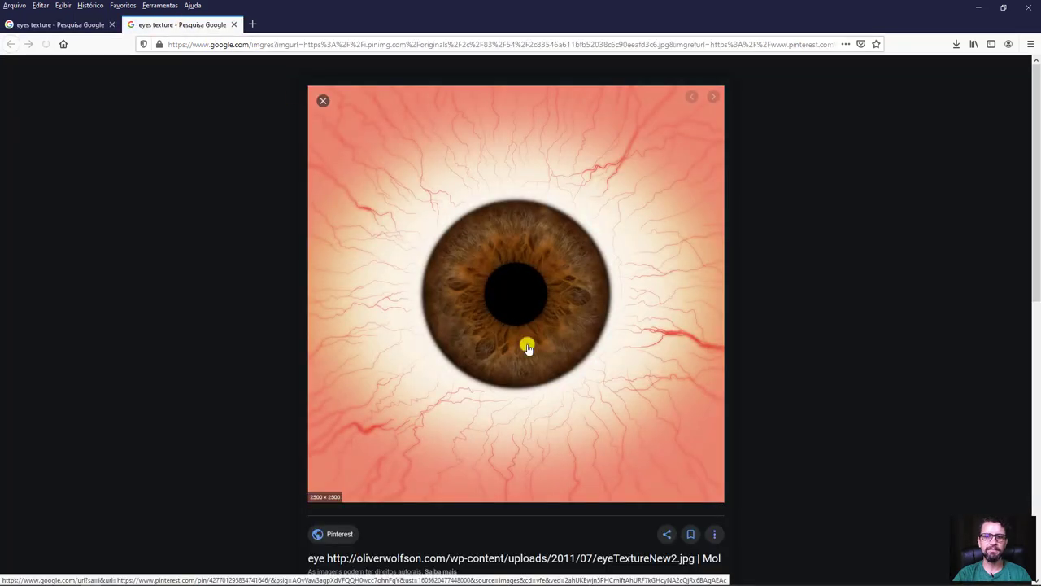
right_click(525, 283)
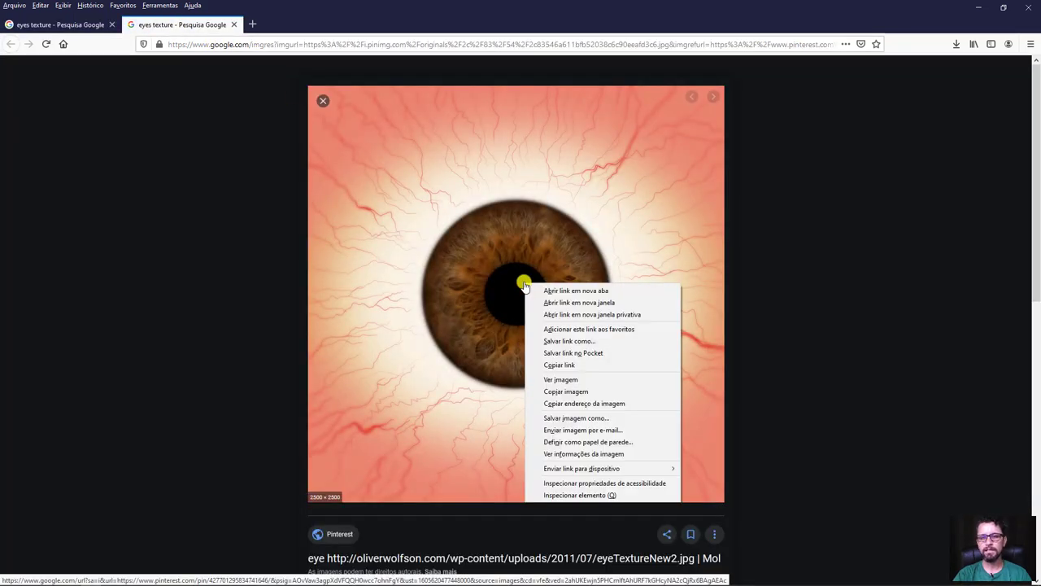
left_click(580, 419)
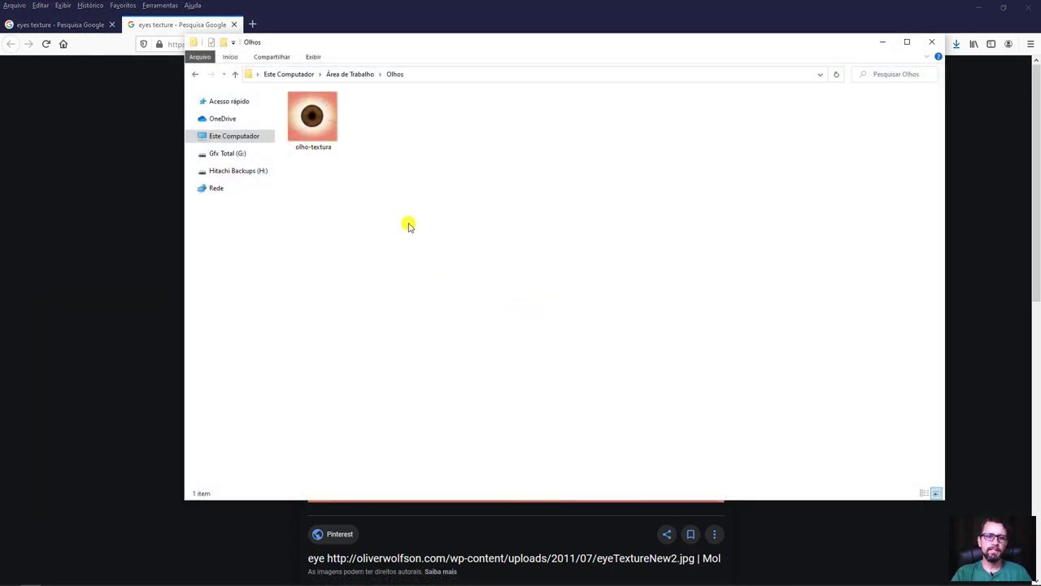
Preview olho-textura in Photos, close it, and return to the Firefox eye texture tab.
left_click(314, 116)
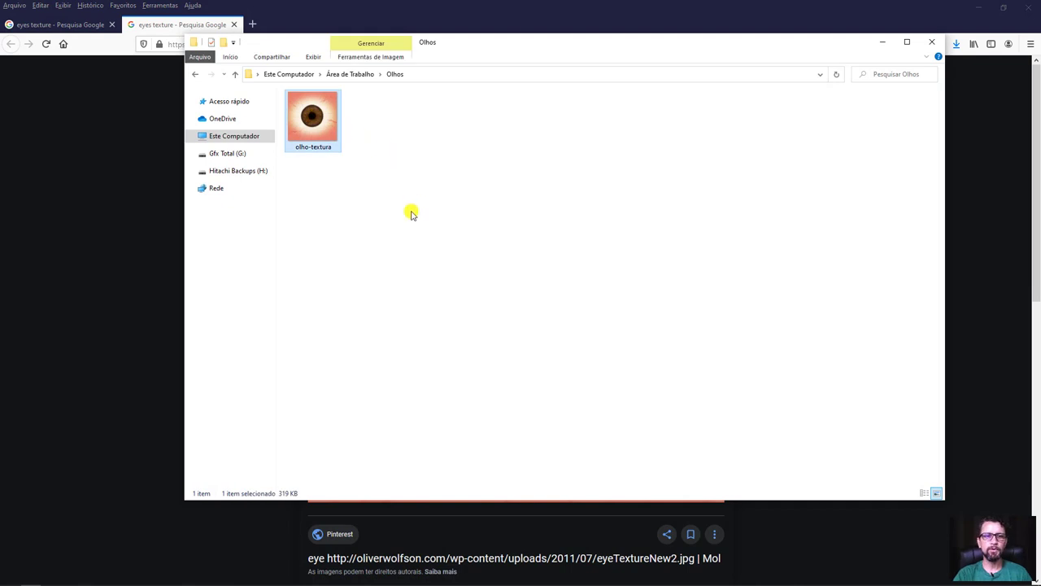
double_click(323, 118)
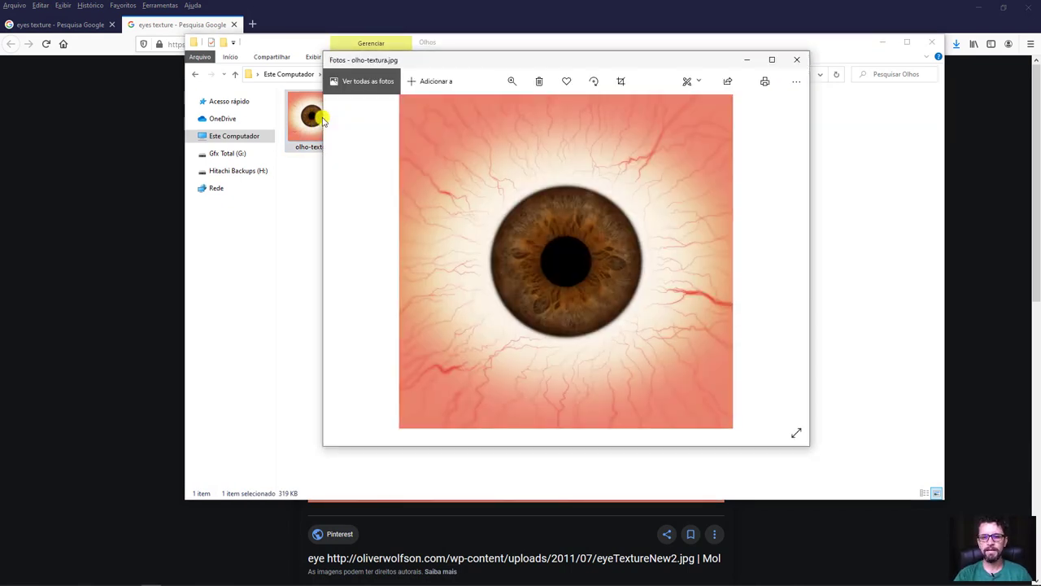
left_click(798, 61)
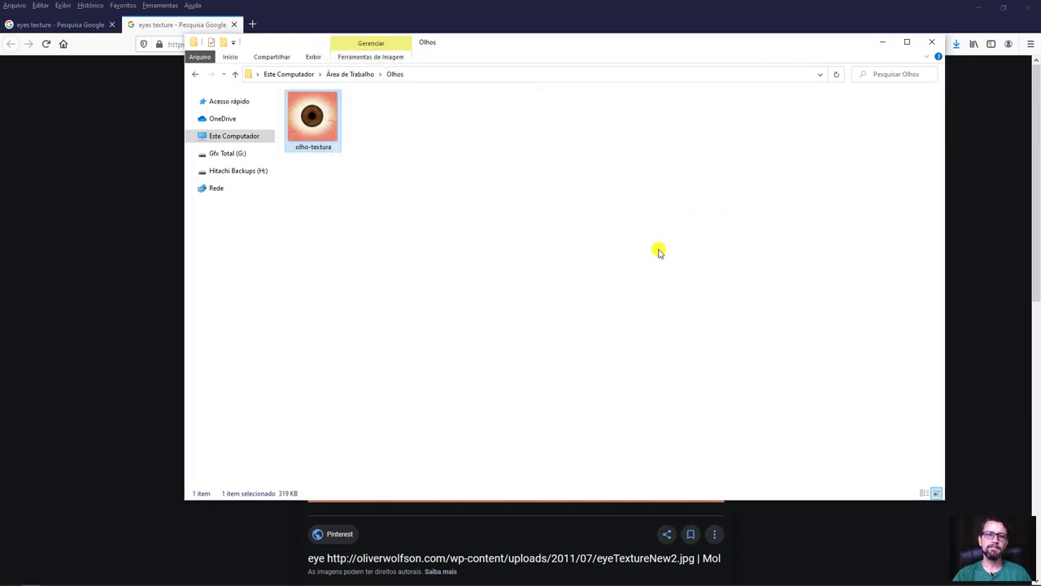
left_click(176, 26)
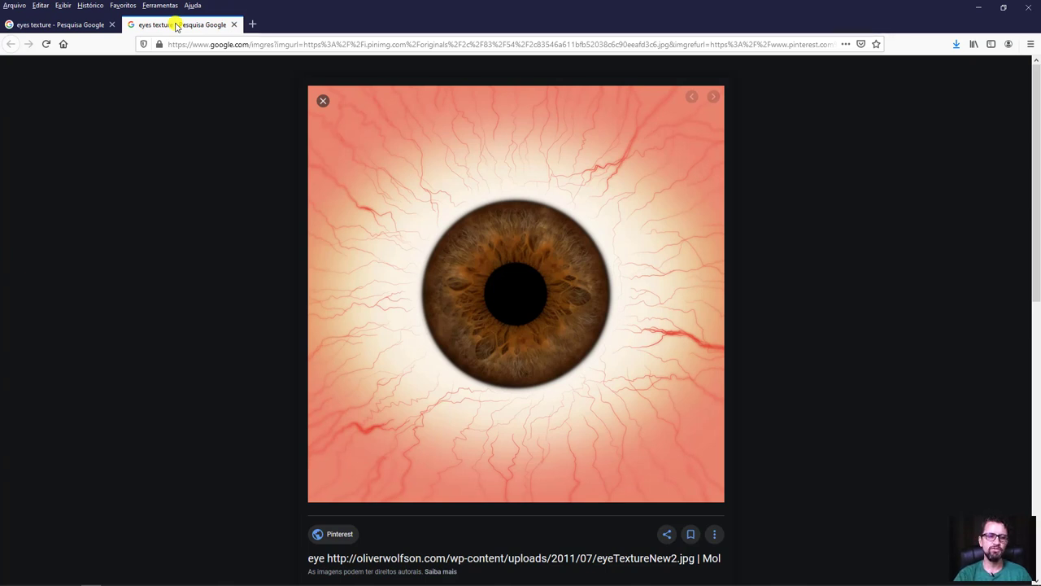
Close the eye texture tab and type 'olho humano' over the 'eyes texture' query.
left_click(234, 24)
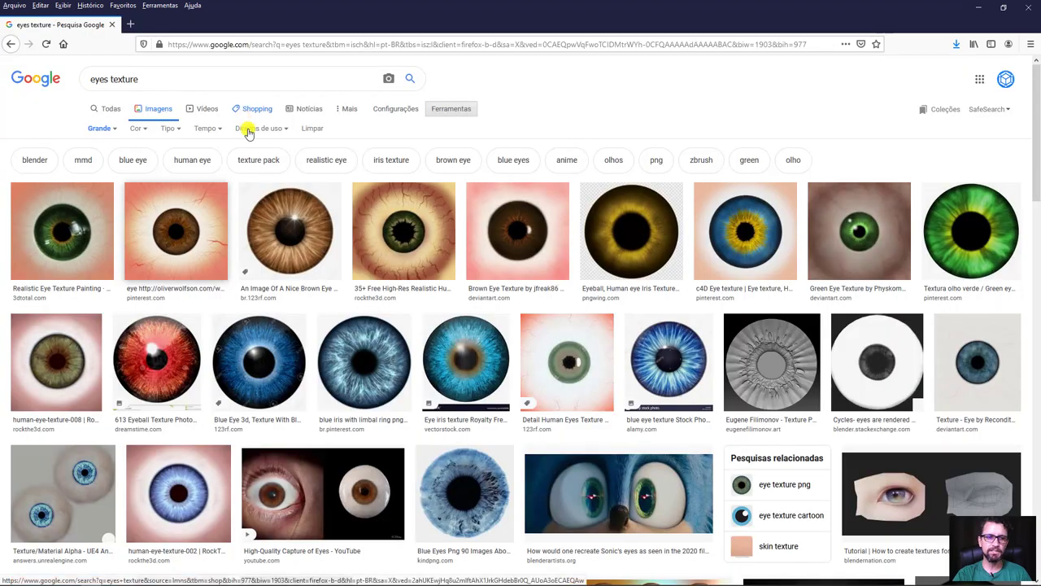
left_click_drag(144, 81, 29, 77)
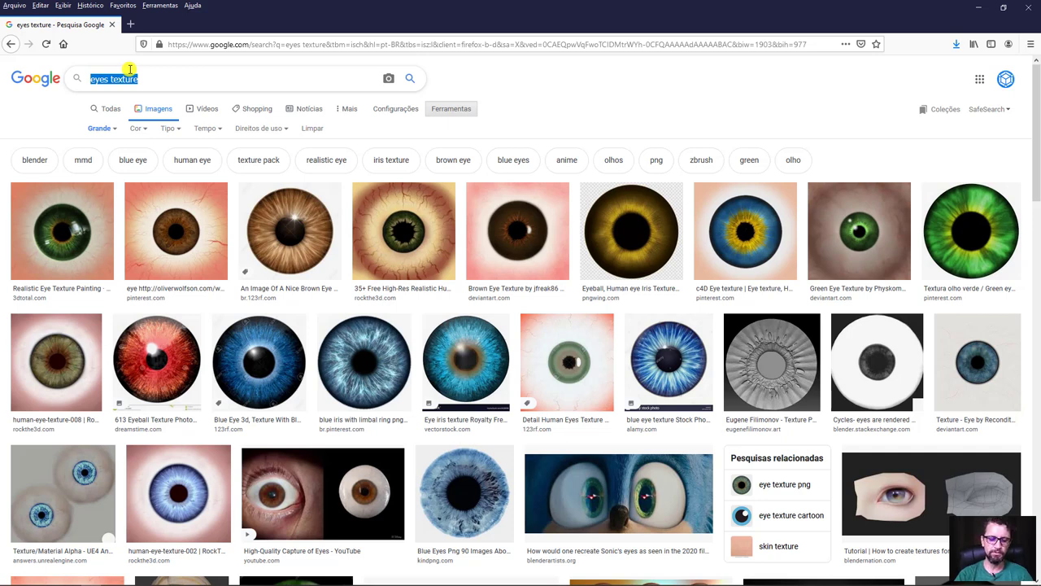
type("olho ")
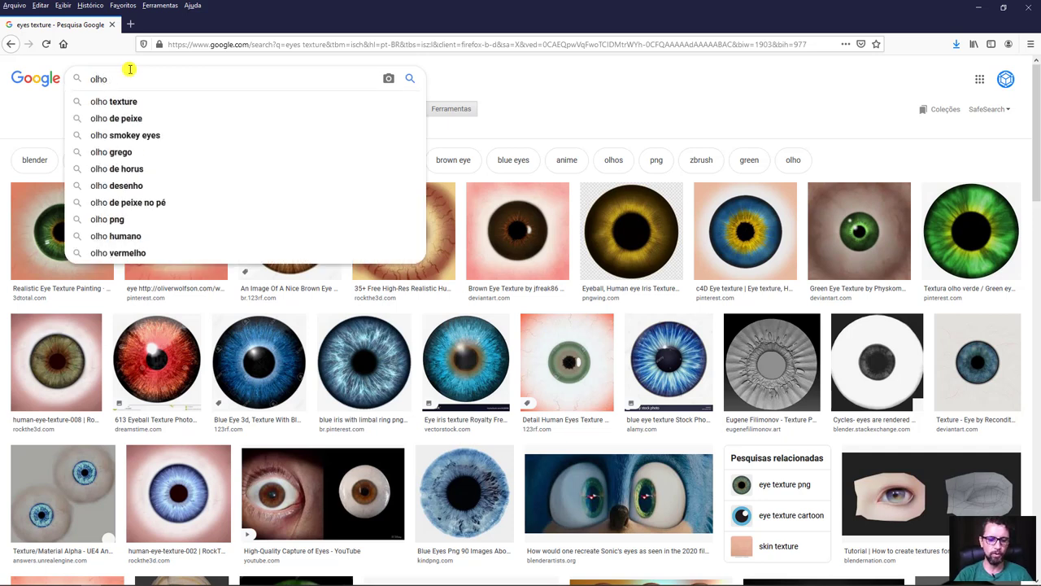
type("humano")
Search images for 'olho humano' and open the labelled eye anatomy diagram in its own tab.
key("Return")
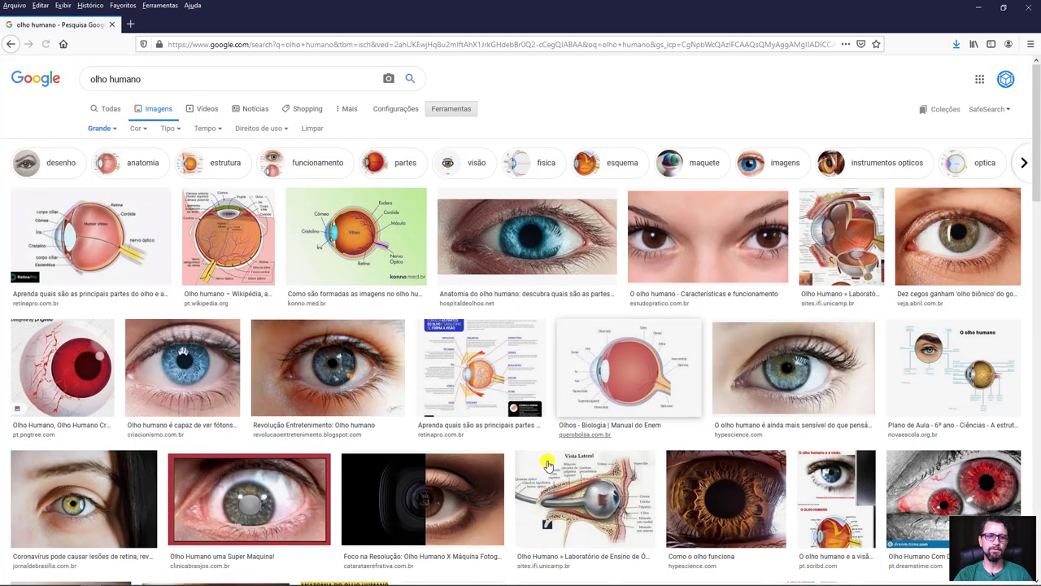
middle_click(96, 244)
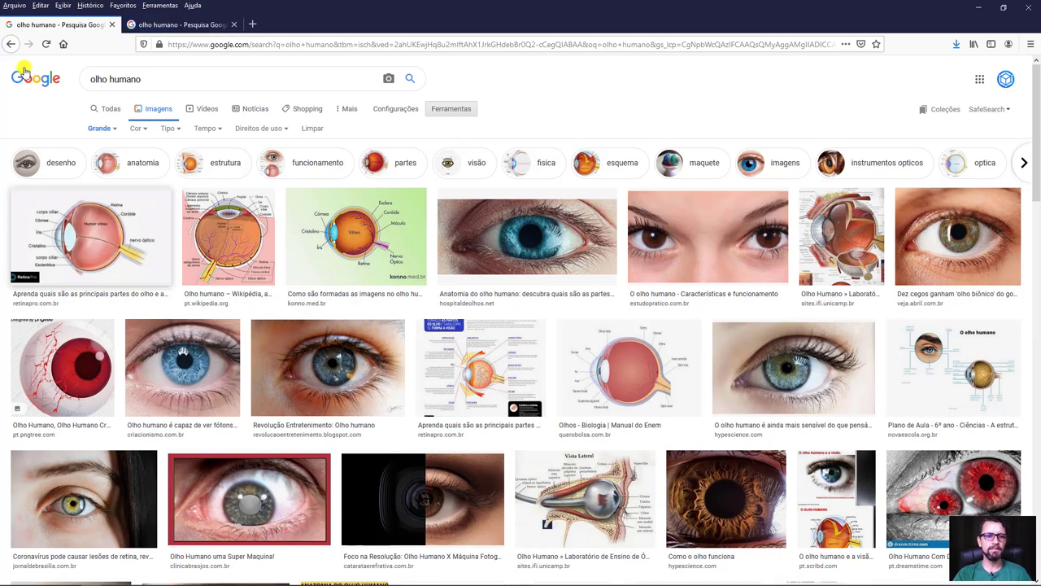
left_click(159, 25)
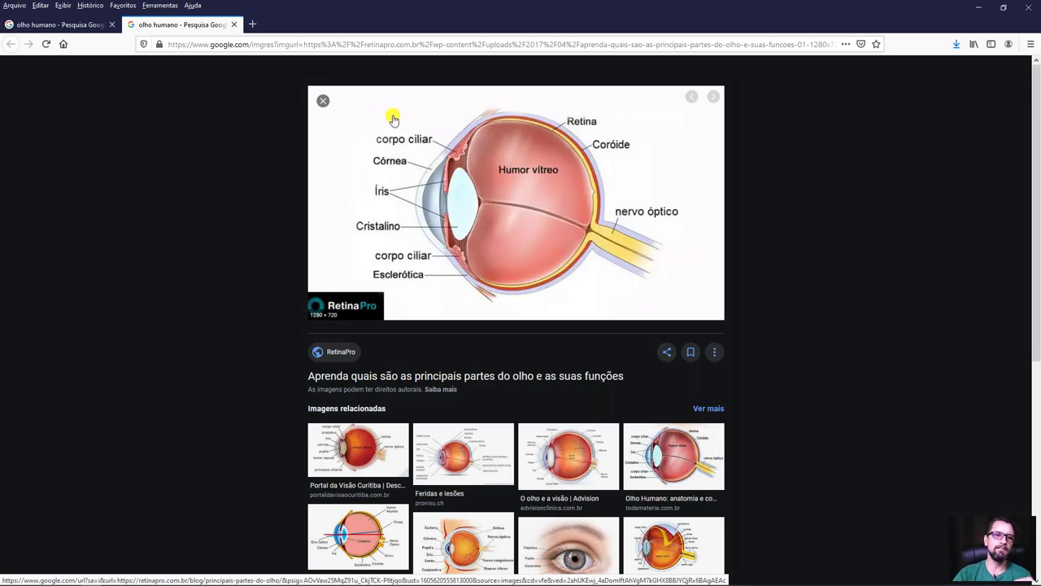
Save the anatomy diagram as 'ref 01' in the Olhos folder and close its tab.
right_click(488, 183)
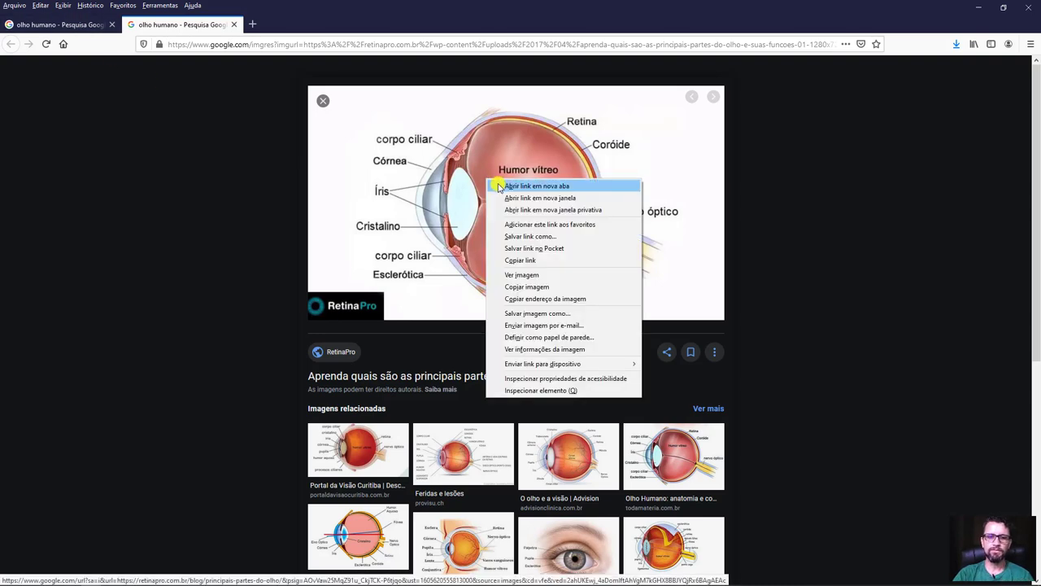
left_click(536, 316)
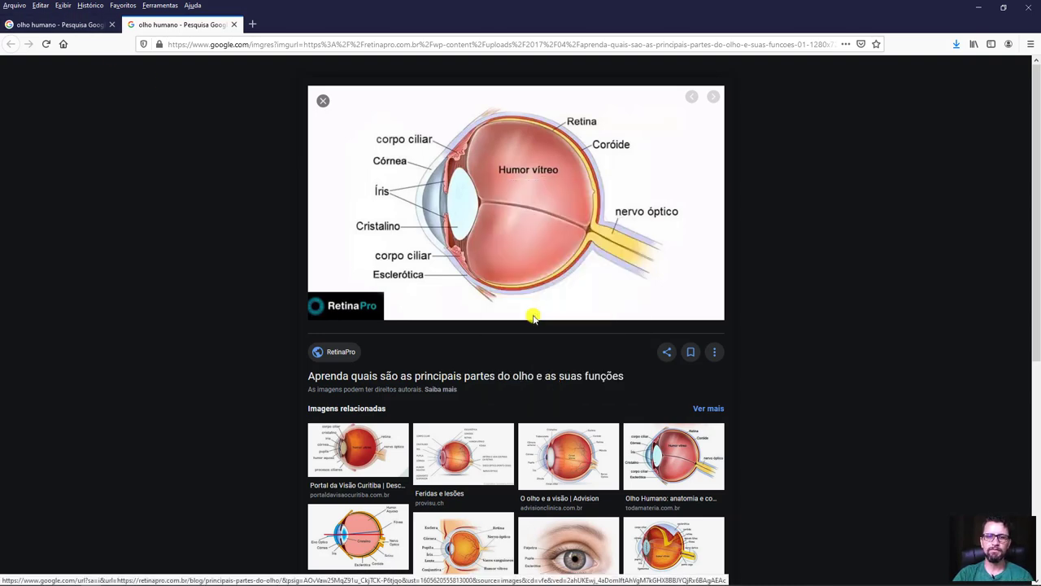
left_click_drag(310, 227, 61, 234)
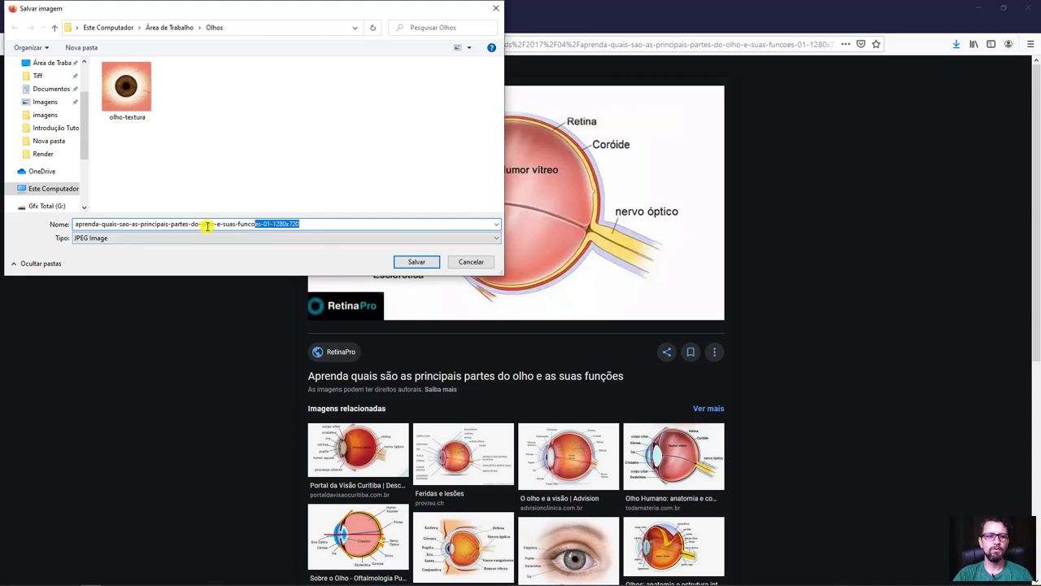
type("ref 01")
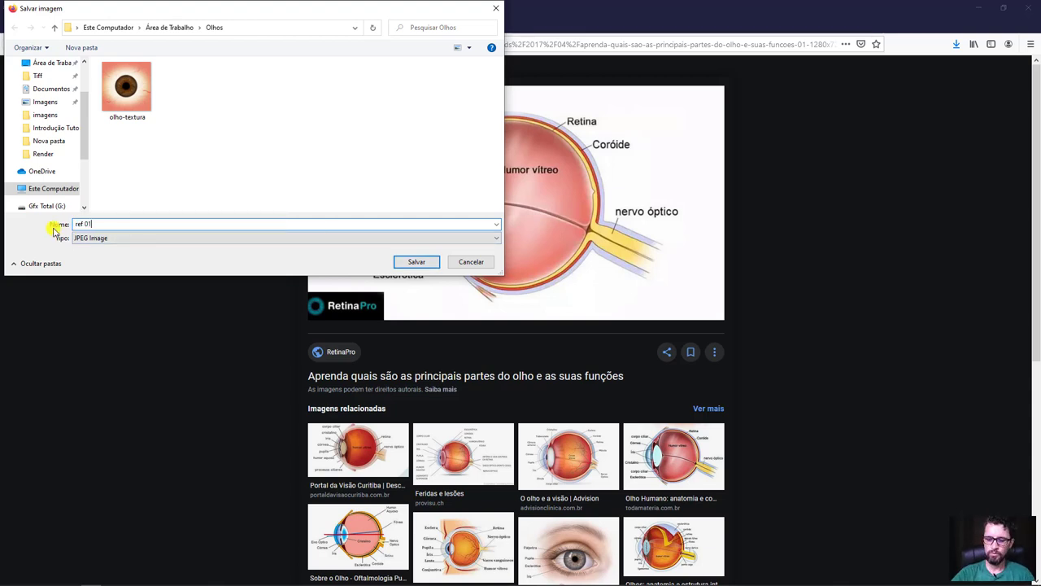
key("Return")
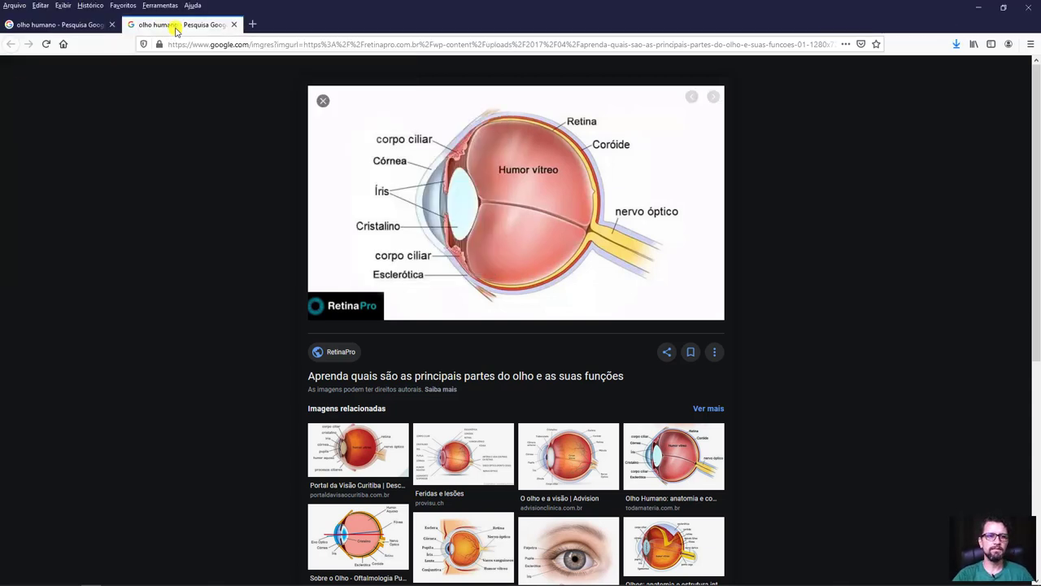
middle_click(176, 31)
Save the close-up blue eye photo as olhos-azuis in the Olhos folder, then return to the olho humano results.
scroll(672, 313, "down", 2)
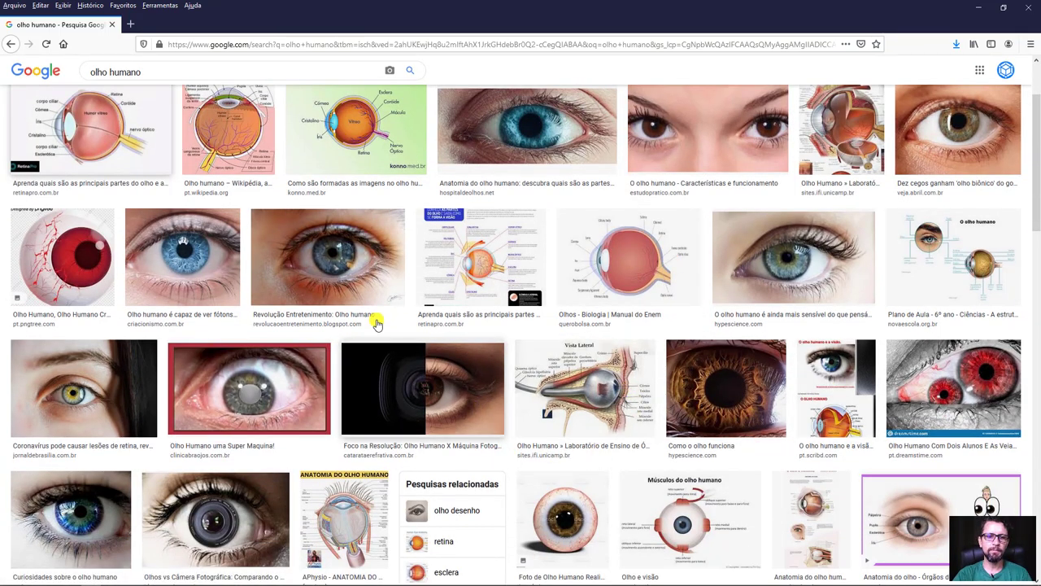
middle_click(183, 255)
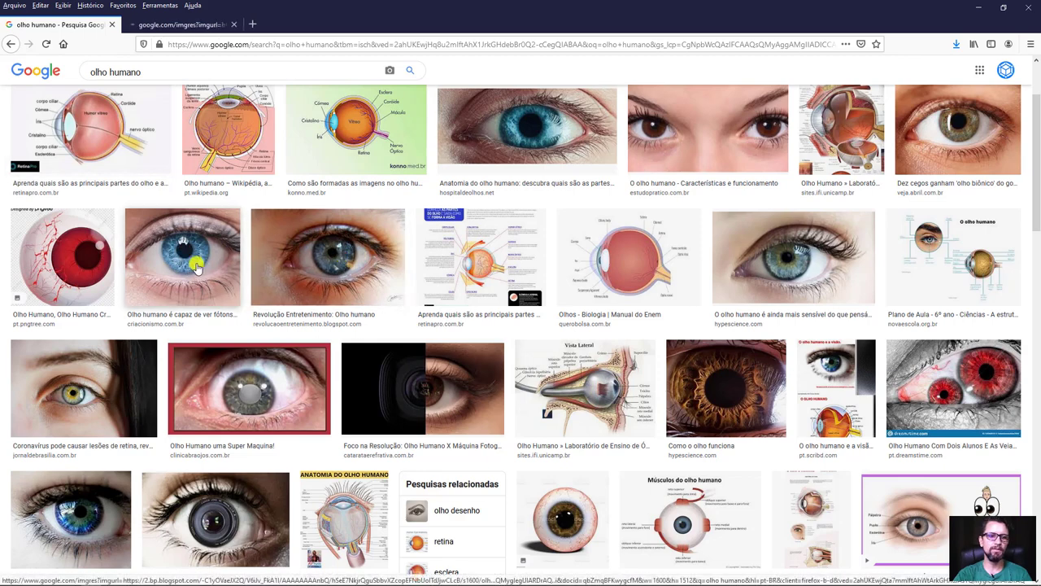
left_click(166, 25)
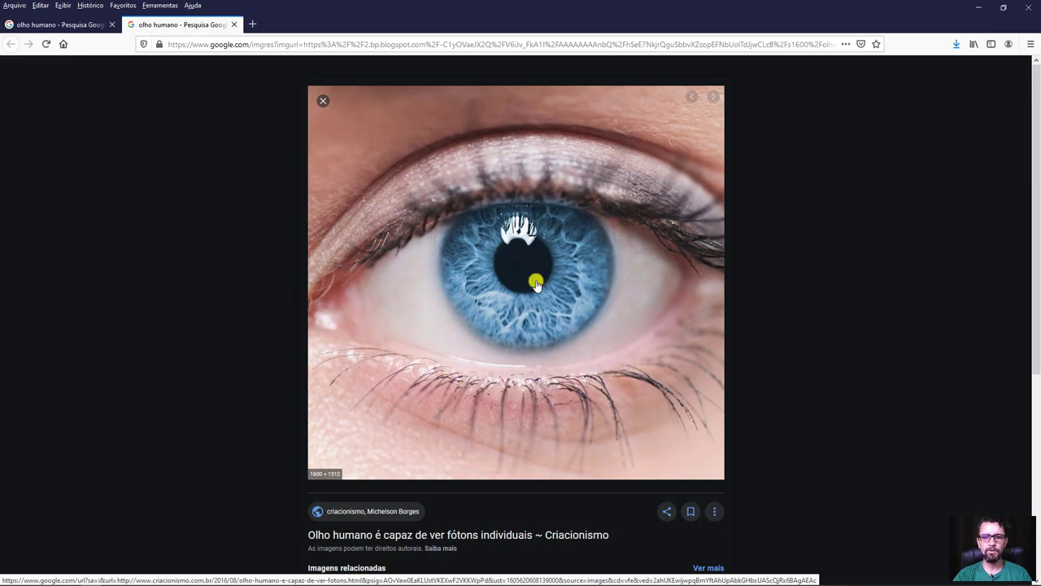
right_click(504, 258)
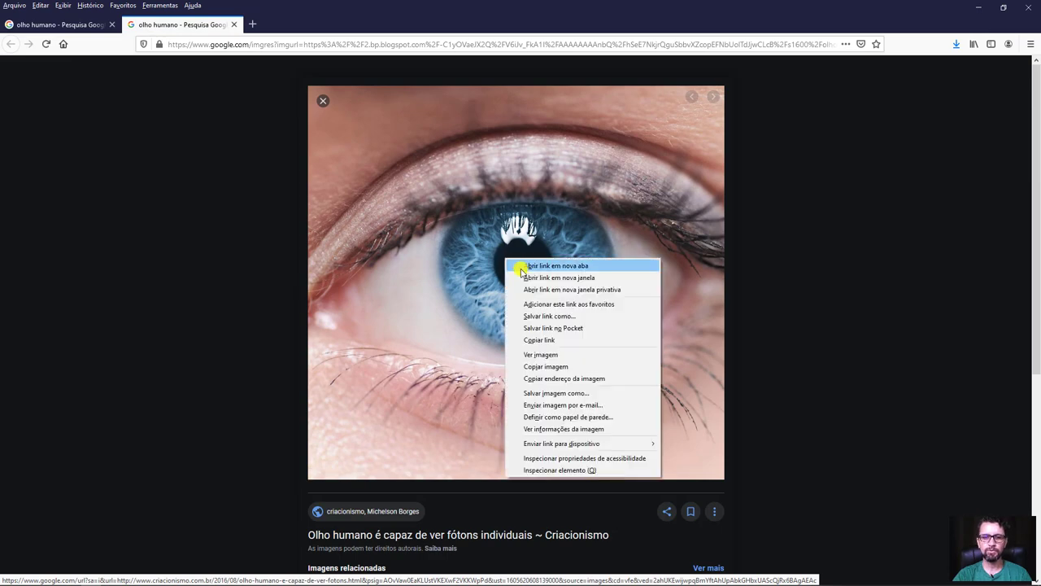
left_click(569, 394)
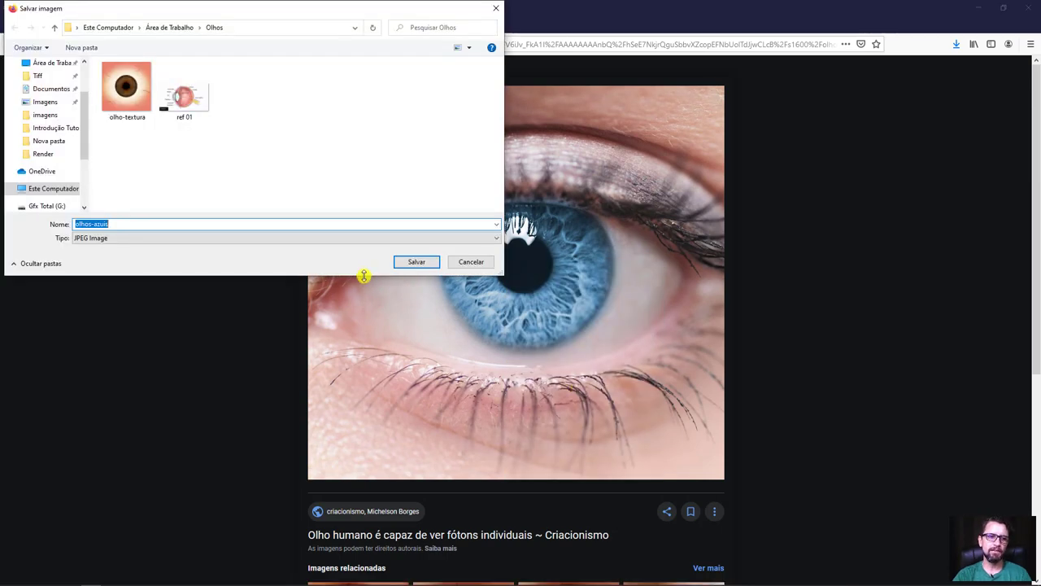
left_click(415, 261)
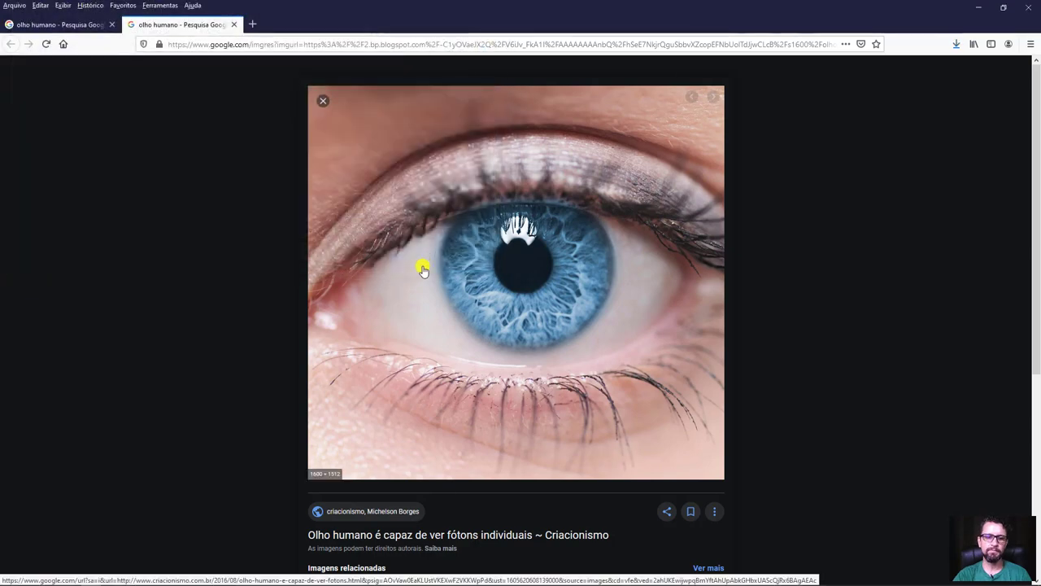
left_click(73, 24)
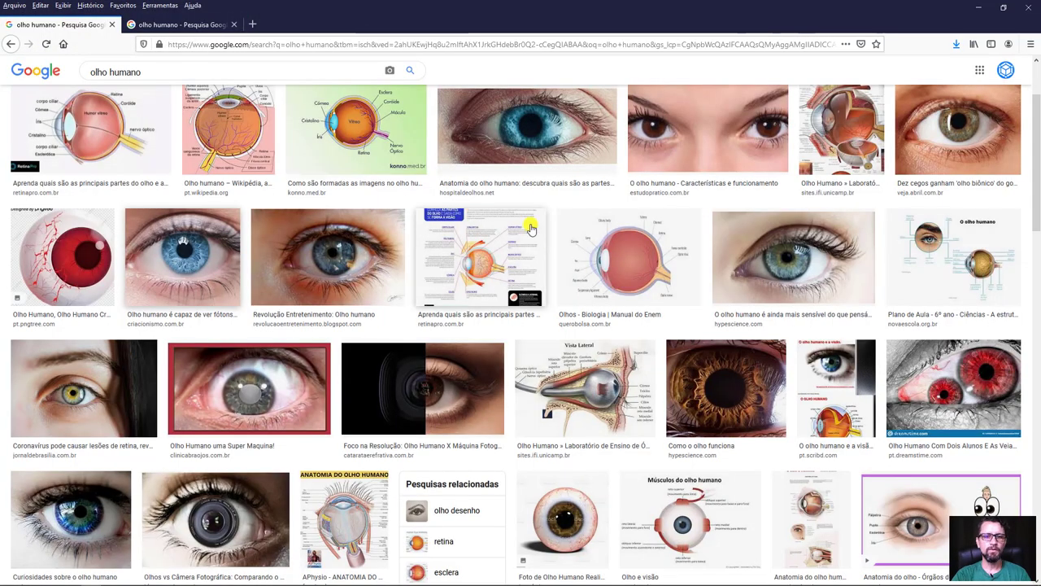
Browse the olho humano results and view the realistic 3D eyeball image in its own tab.
scroll(660, 266, "down", 2)
scroll(660, 266, "down", 1)
scroll(555, 293, "down", 2)
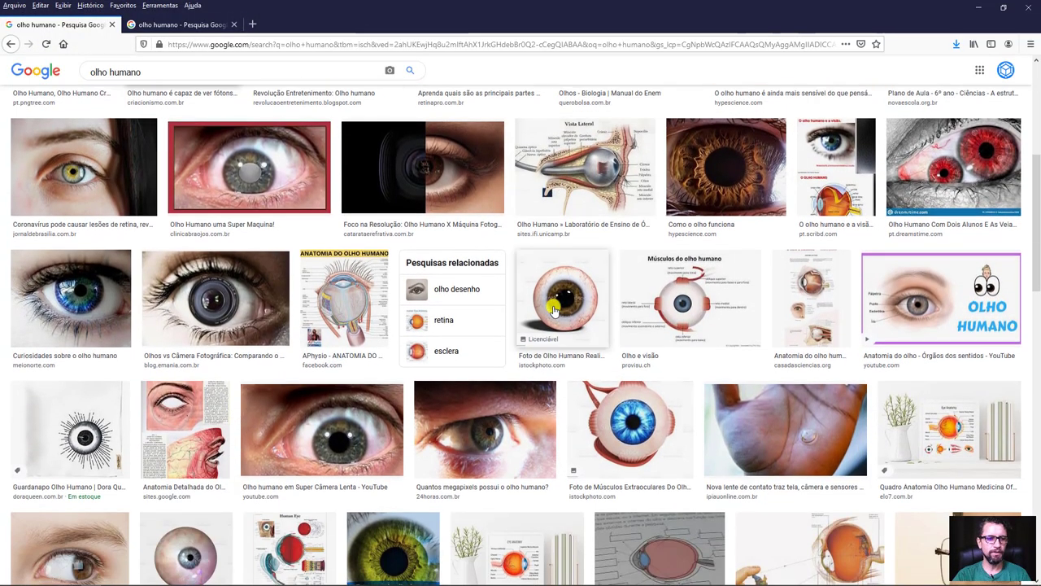
scroll(552, 317, "down", 2)
scroll(569, 325, "down", 2)
scroll(586, 334, "down", 1)
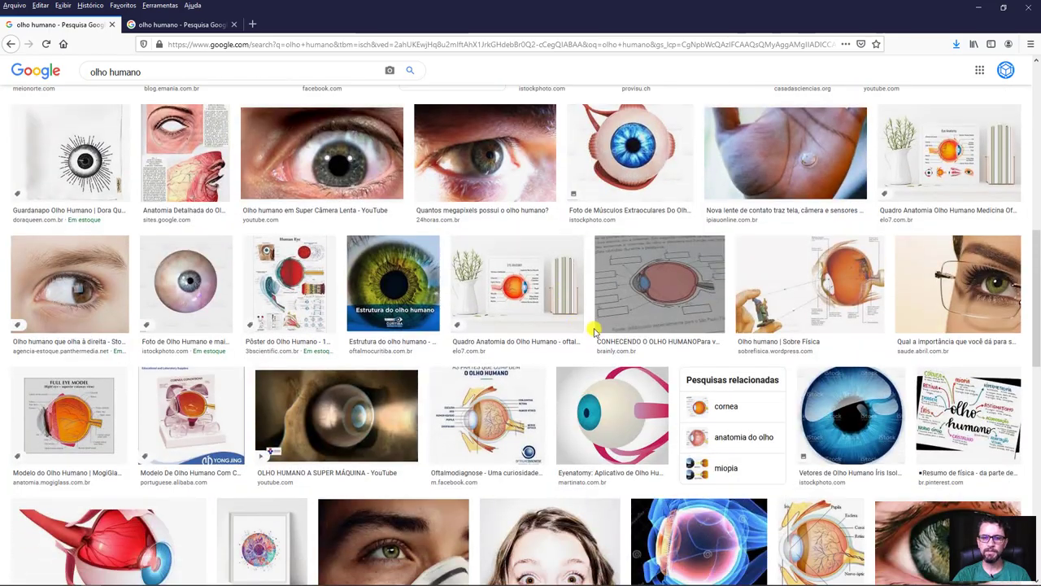
scroll(592, 337, "down", 3)
scroll(692, 341, "up", 10)
scroll(756, 345, "up", 6)
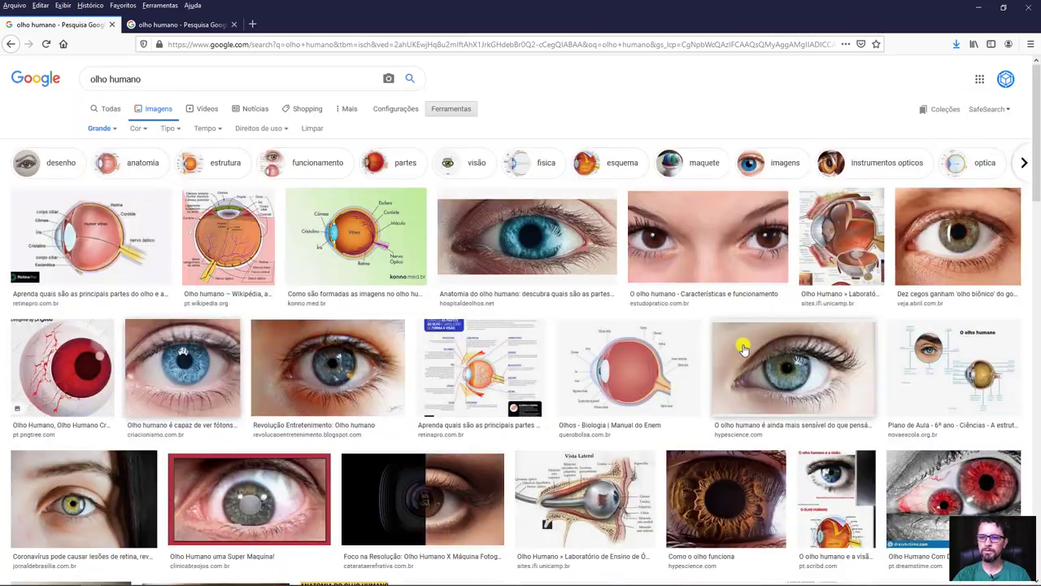
scroll(755, 344, "down", 10)
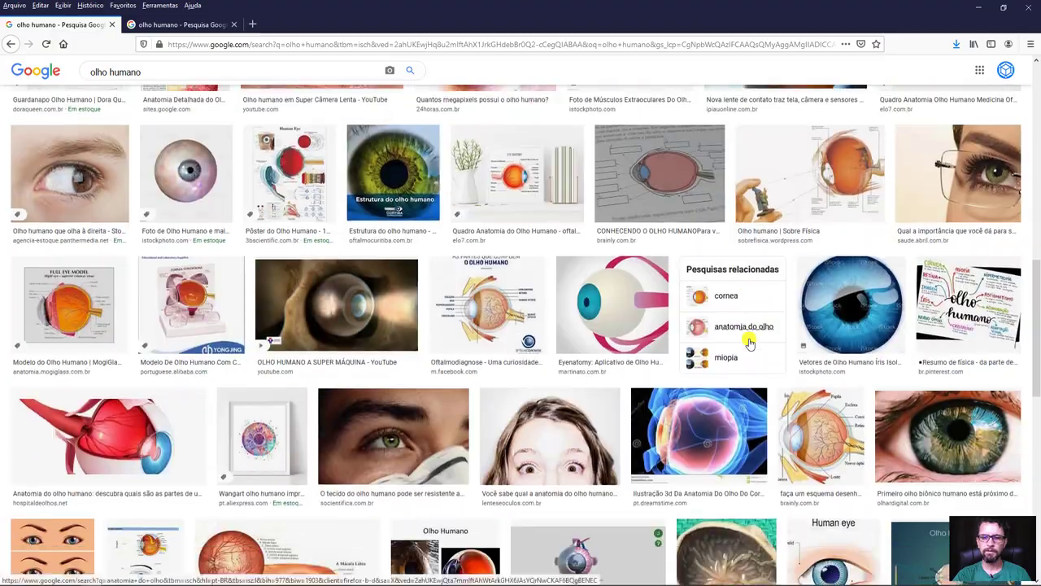
scroll(744, 344, "down", 3)
scroll(724, 342, "down", 2)
scroll(700, 341, "down", 2)
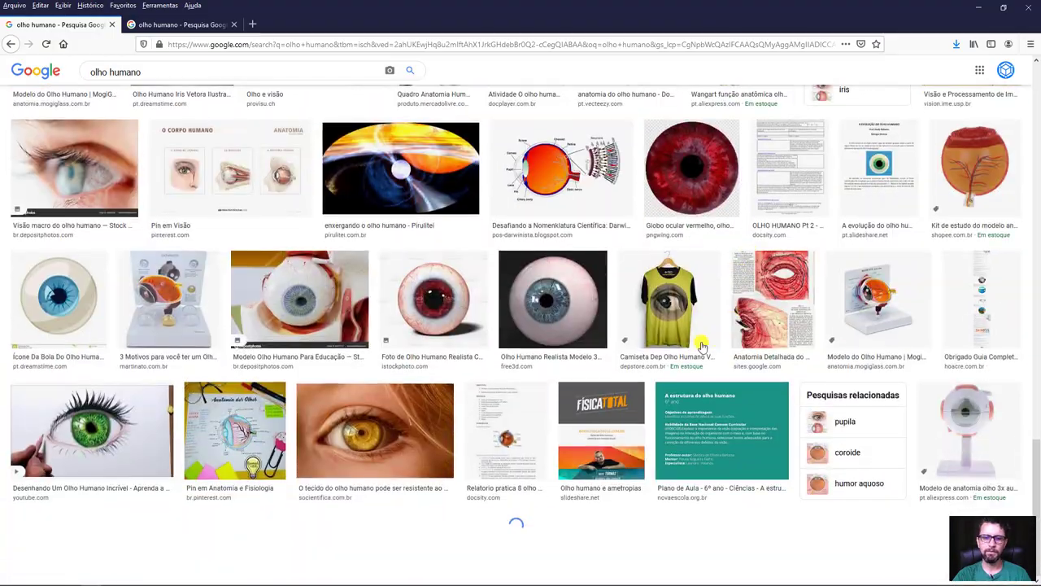
scroll(688, 342, "down", 3)
scroll(689, 337, "up", 3)
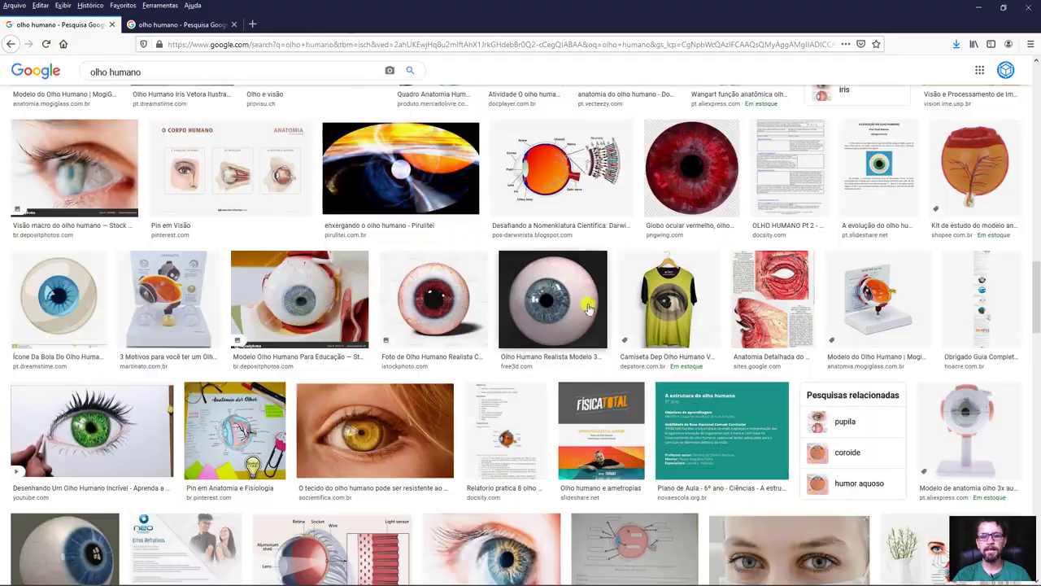
middle_click(547, 303)
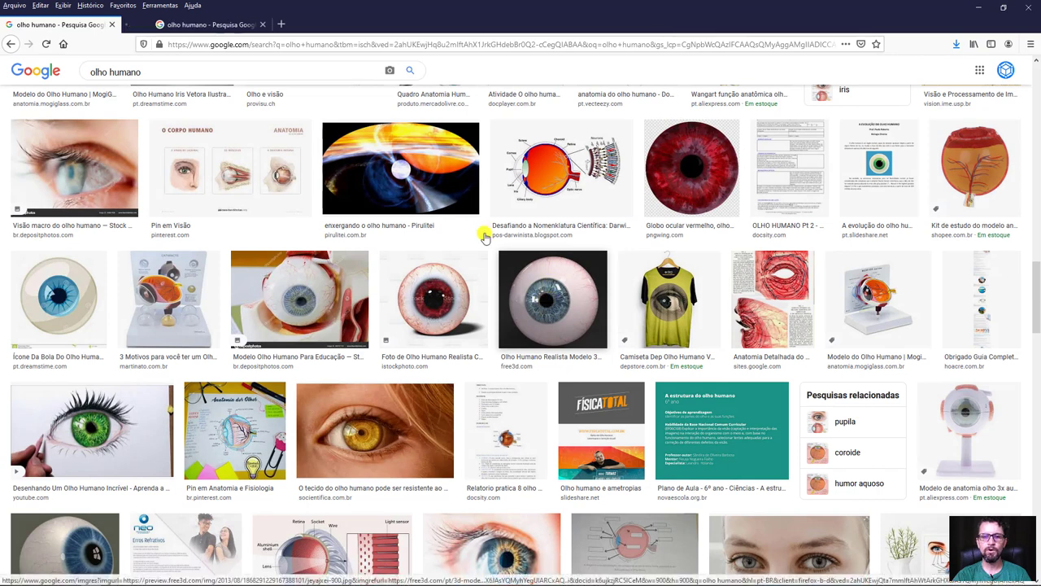
left_click(181, 25)
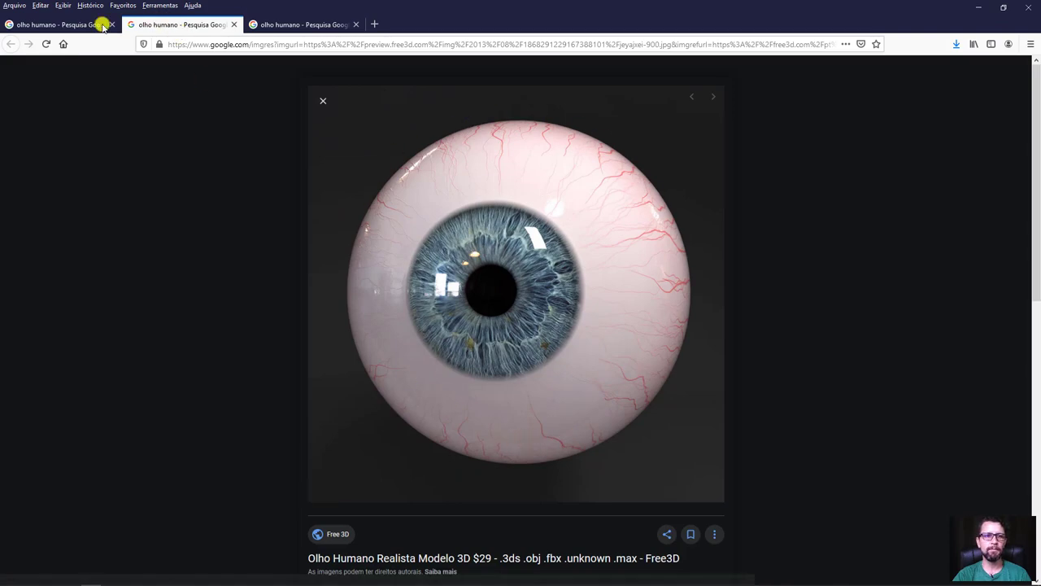
left_click(63, 23)
Scroll further and open a larger preview of the 'Visão macro do olho humano' photo.
scroll(374, 208, "down", 3)
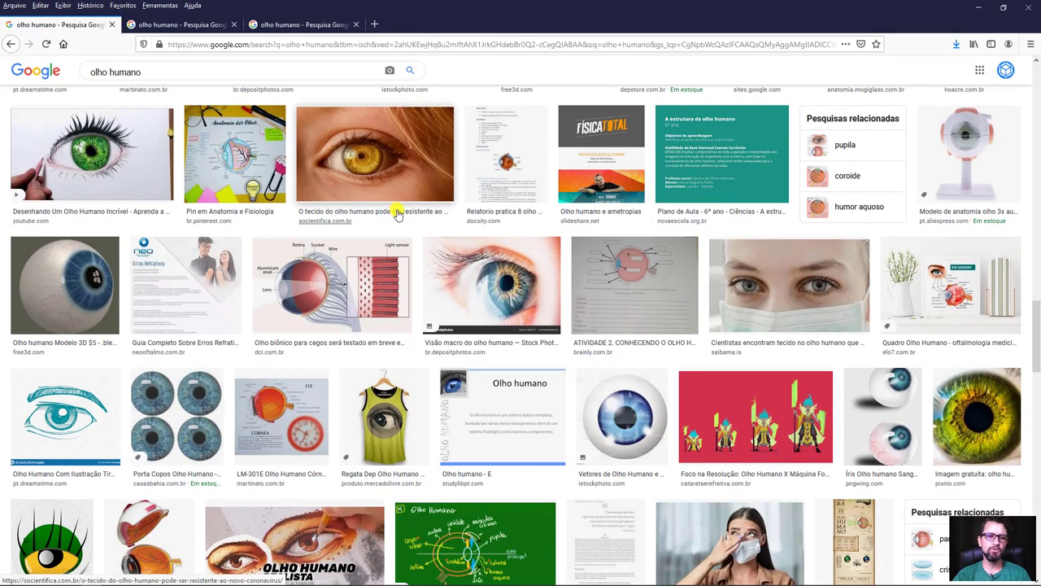
scroll(423, 227, "down", 3)
scroll(446, 232, "down", 1)
scroll(366, 187, "down", 3)
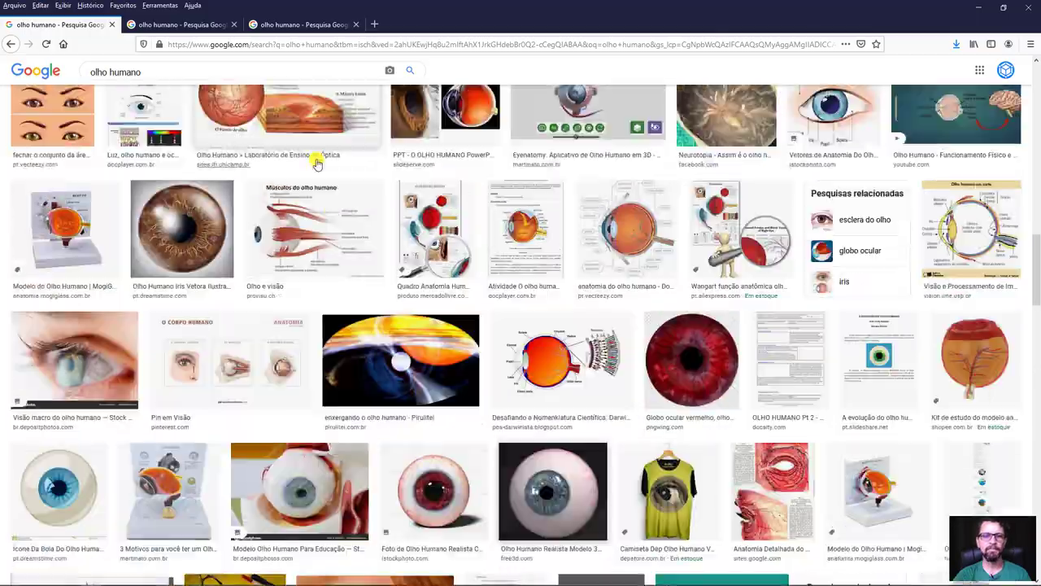
scroll(244, 162, "down", 3)
scroll(195, 204, "down", 3)
scroll(220, 244, "down", 3)
scroll(244, 276, "down", 3)
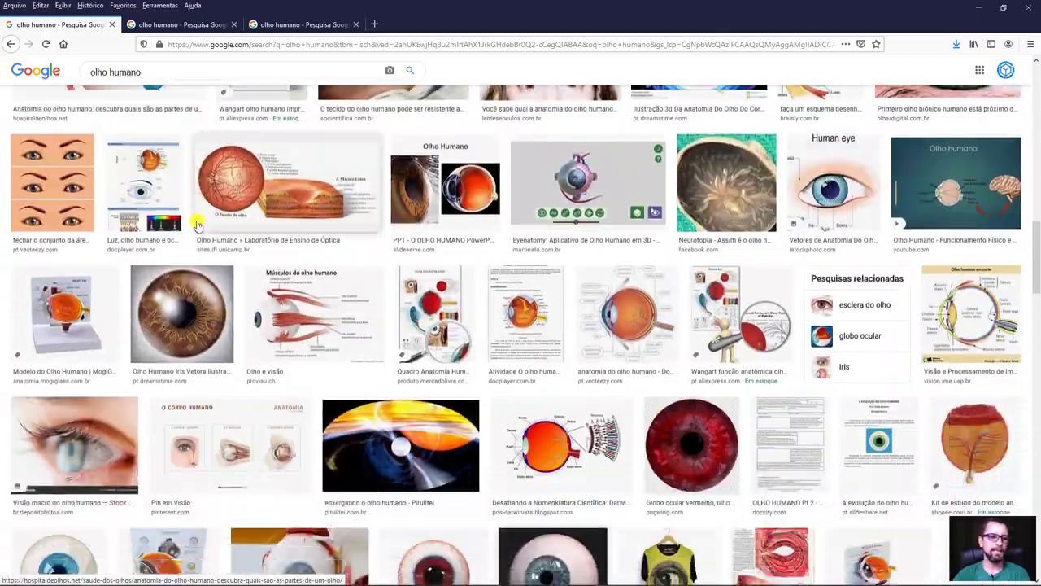
scroll(273, 314, "down", 3)
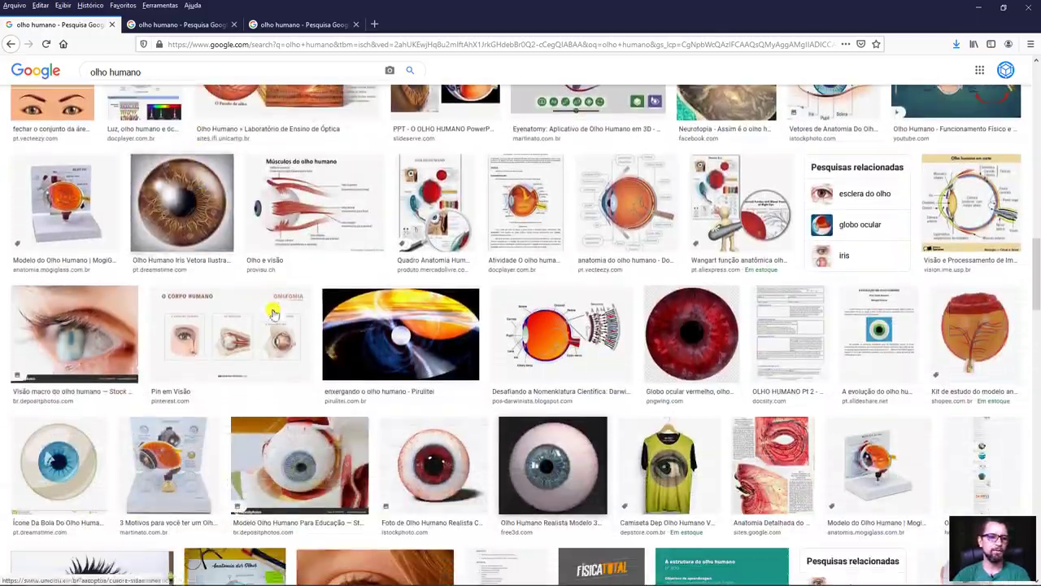
left_click(83, 335)
Scroll back to the top and select the search terms for editing.
scroll(690, 279, "down", 3)
scroll(895, 341, "down", 2)
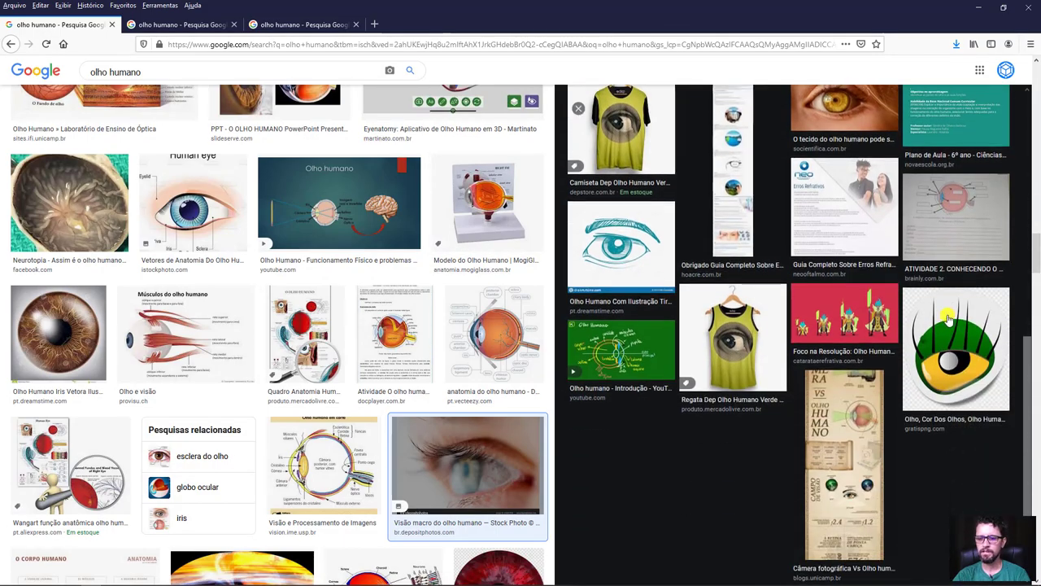
scroll(811, 291, "up", 3)
scroll(811, 291, "up", 3)
scroll(233, 255, "up", 5)
scroll(217, 152, "up", 5)
scroll(217, 144, "up", 5)
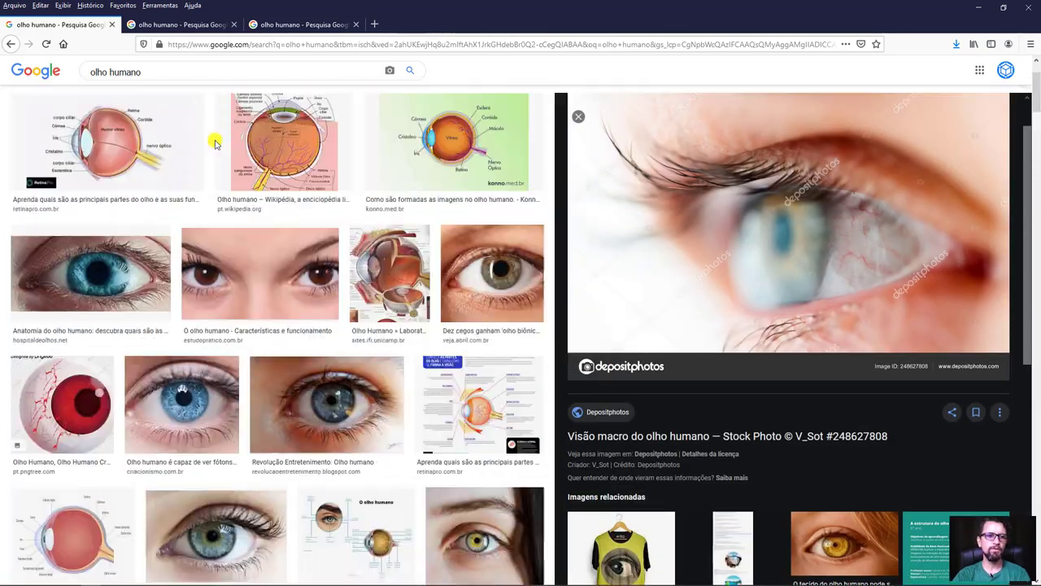
scroll(216, 144, "up", 5)
scroll(906, 361, "up", 1)
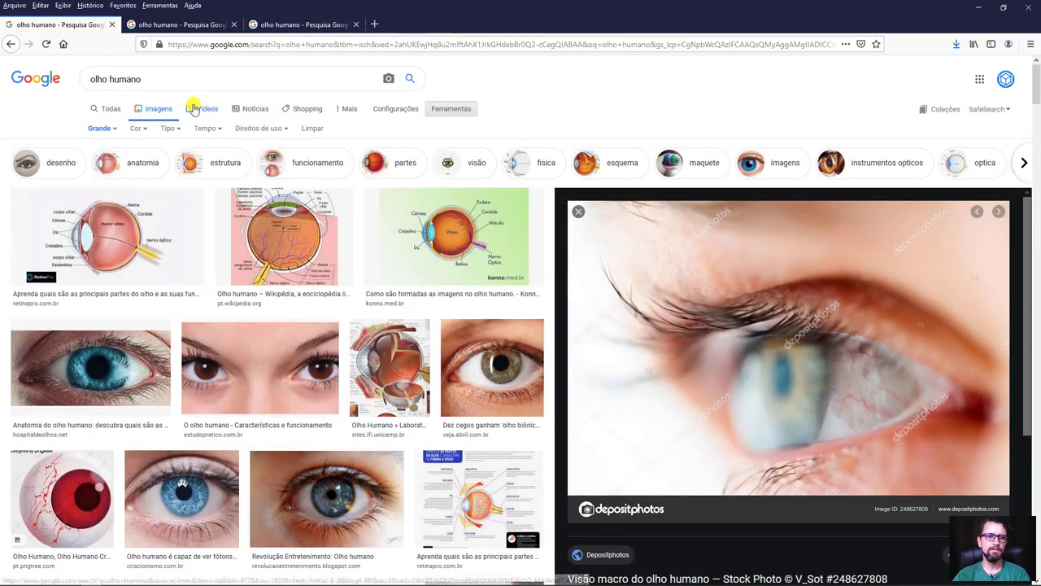
left_click_drag(144, 77, 106, 79)
left_click(105, 79)
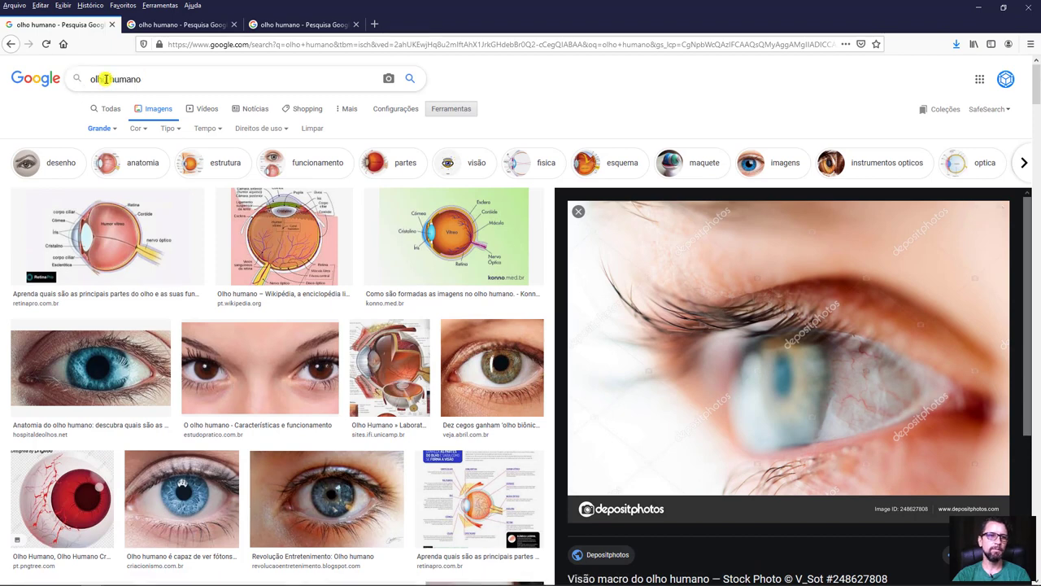
Change the image search to 'olho' and browse the results.
left_click(144, 79, "shift")
key("BackSpace")
key("Return")
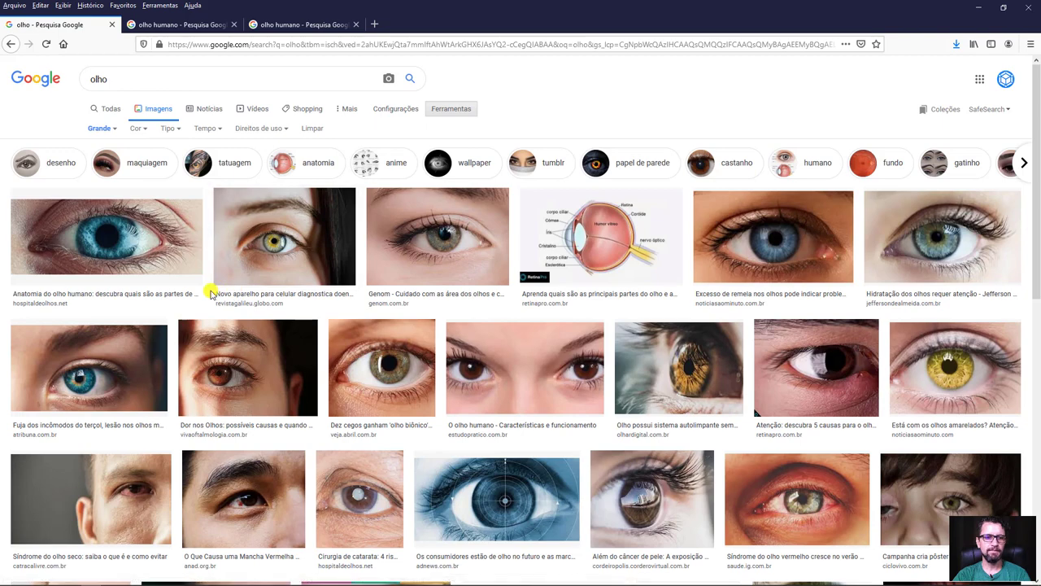
scroll(842, 320, "down", 2)
scroll(842, 320, "down", 2)
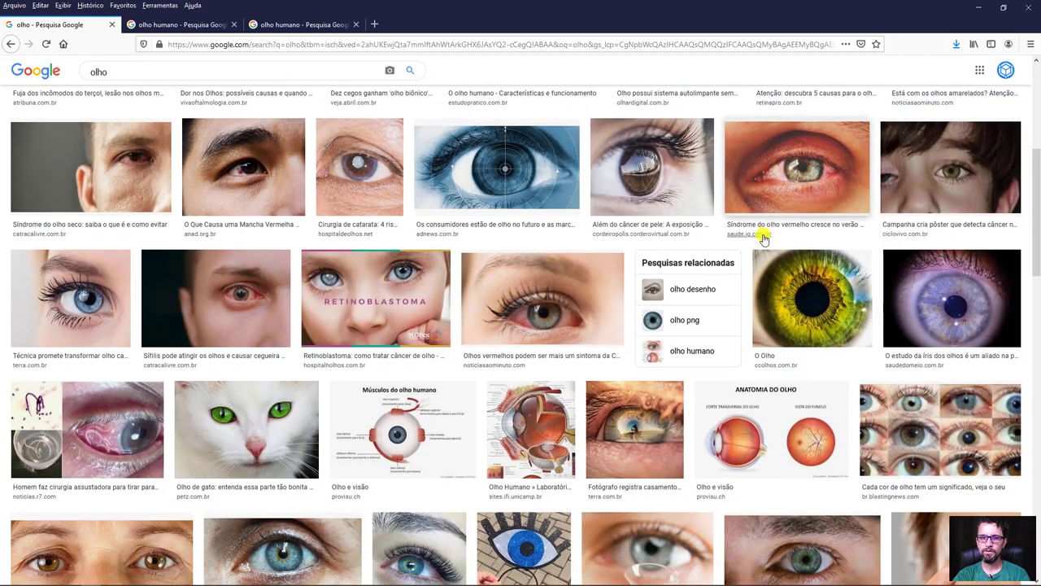
Save the city-reflection eye photo to the Olhos folder as ref 02.
middle_click(635, 173)
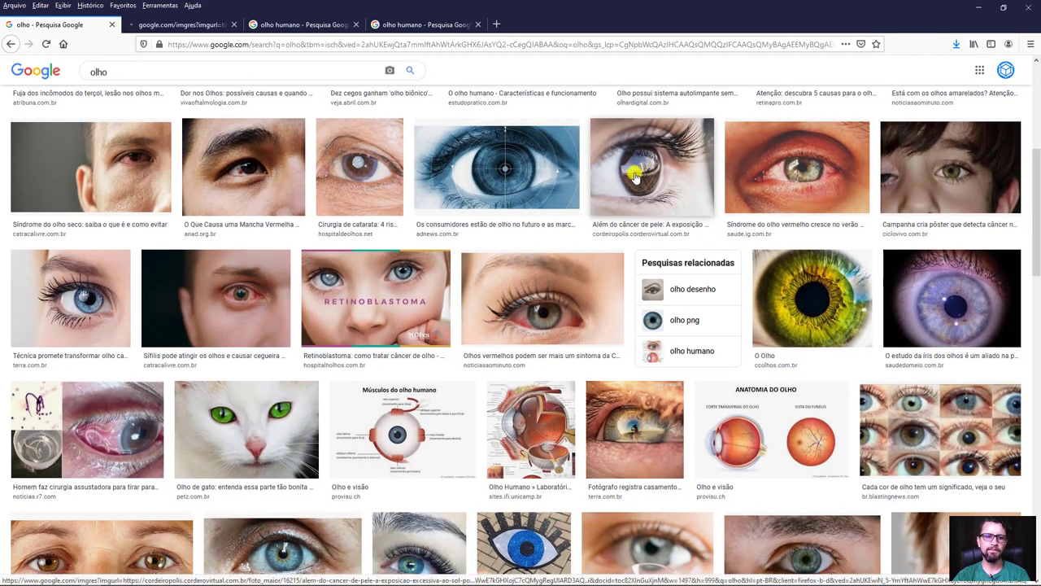
left_click(166, 22)
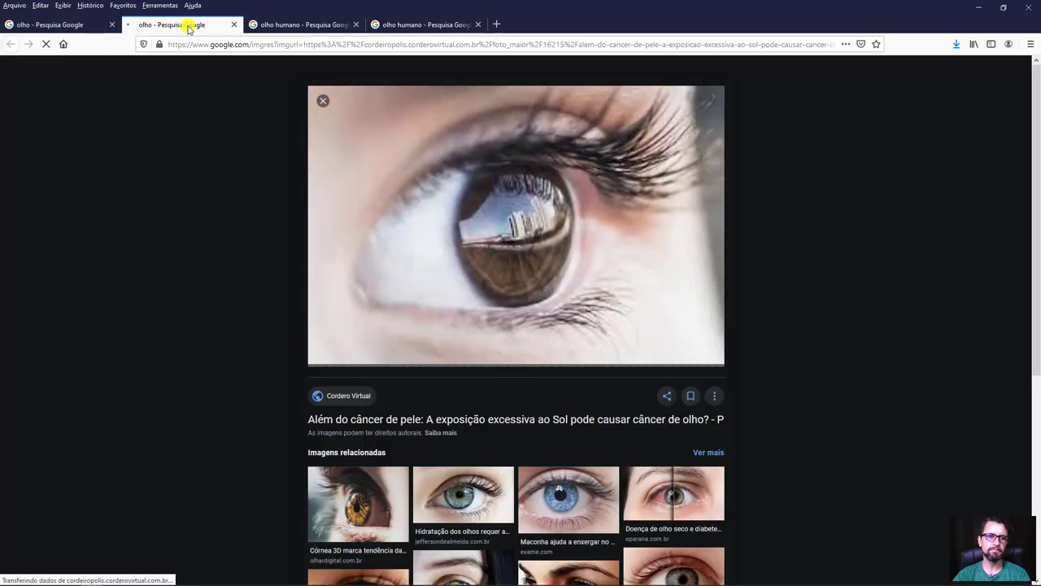
right_click(493, 199)
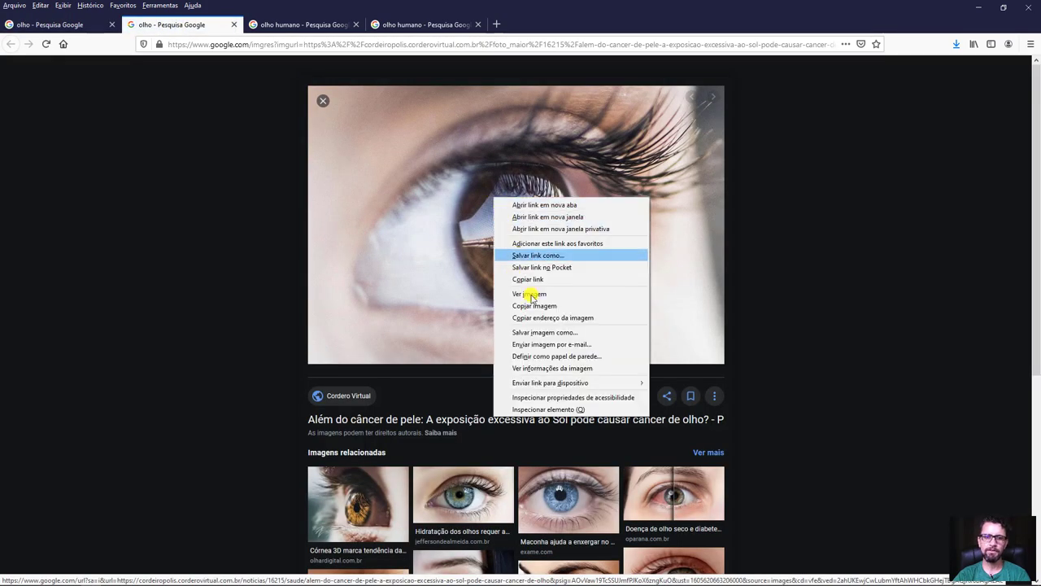
left_click(541, 332)
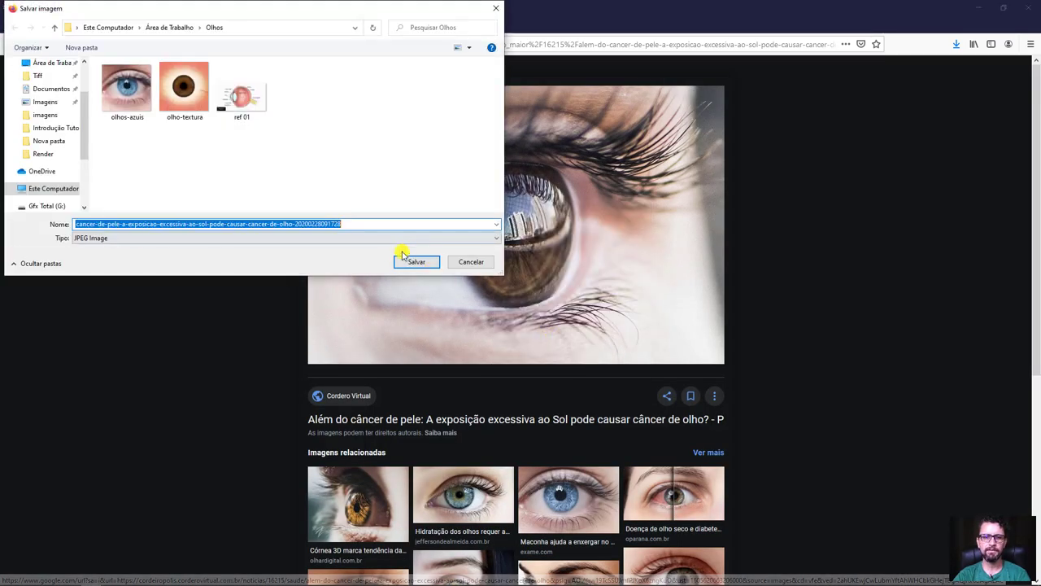
left_click_drag(372, 224, 35, 221)
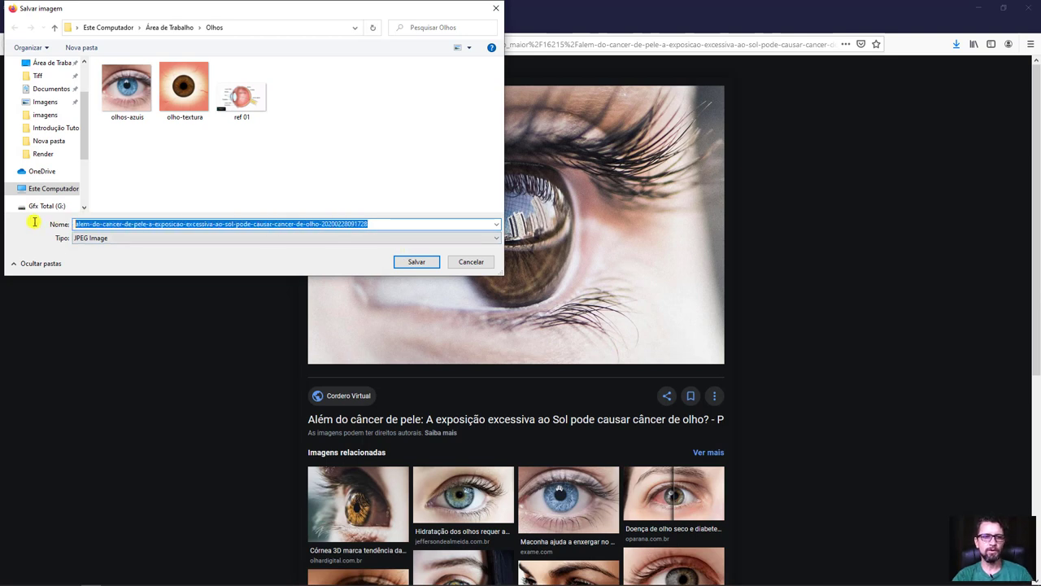
type("ref")
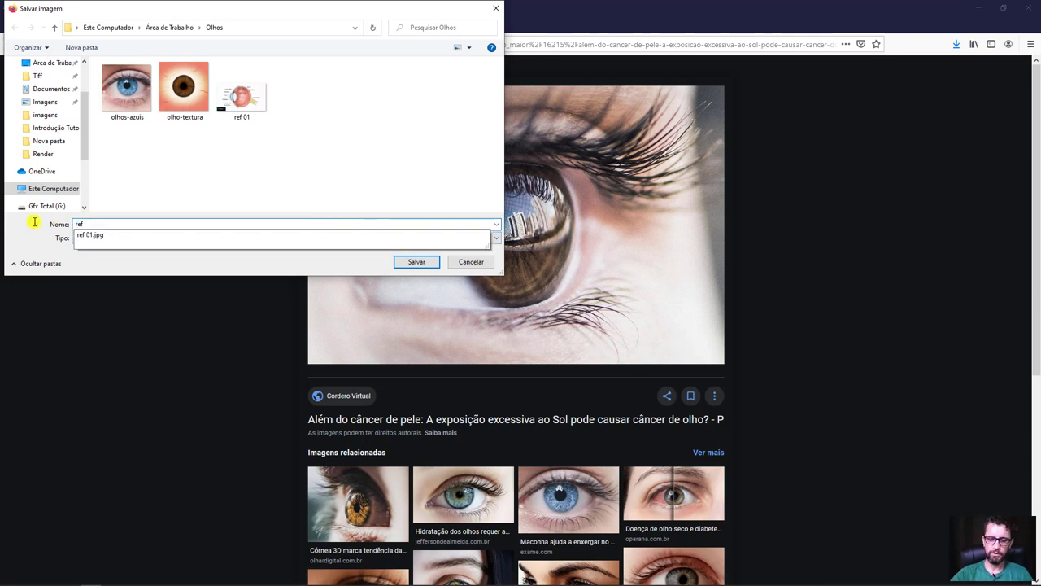
type(" 02")
key("Return")
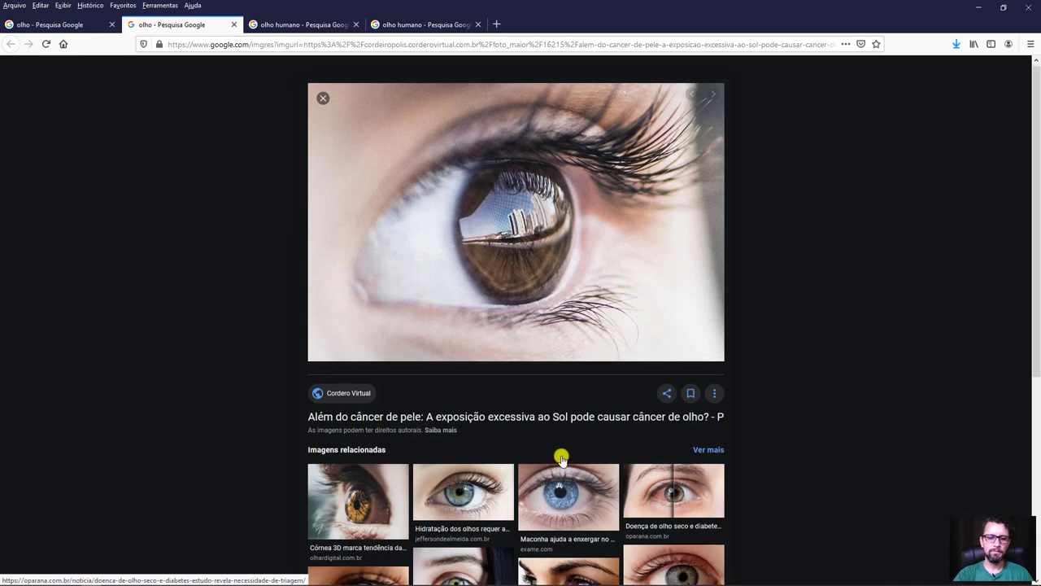
Save the related amber-iris eye photo to the Olhos folder as ref 03.
scroll(560, 458, "down", 3)
middle_click(363, 393)
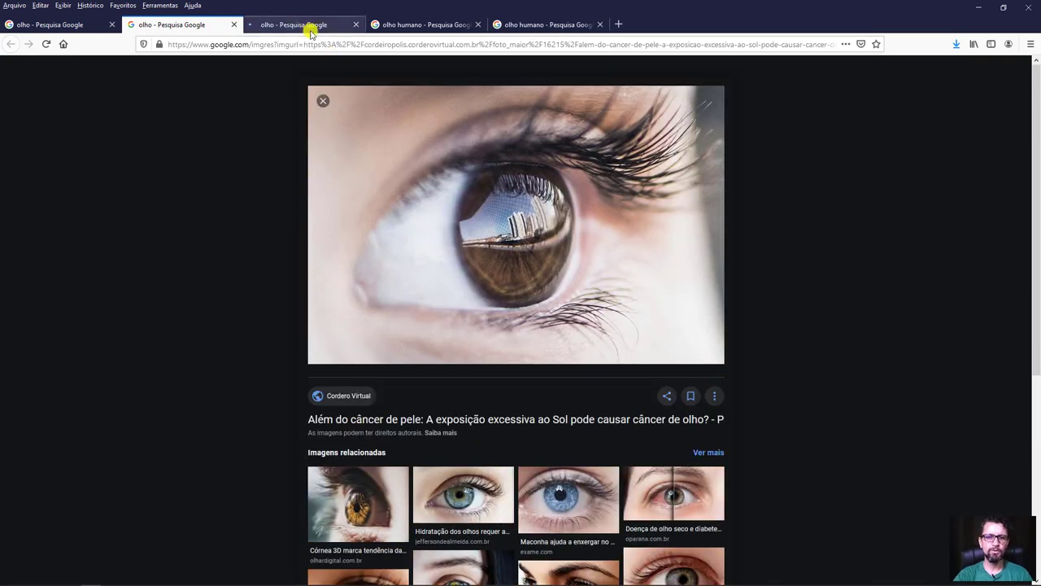
left_click(291, 26)
mouse_move(516, 220)
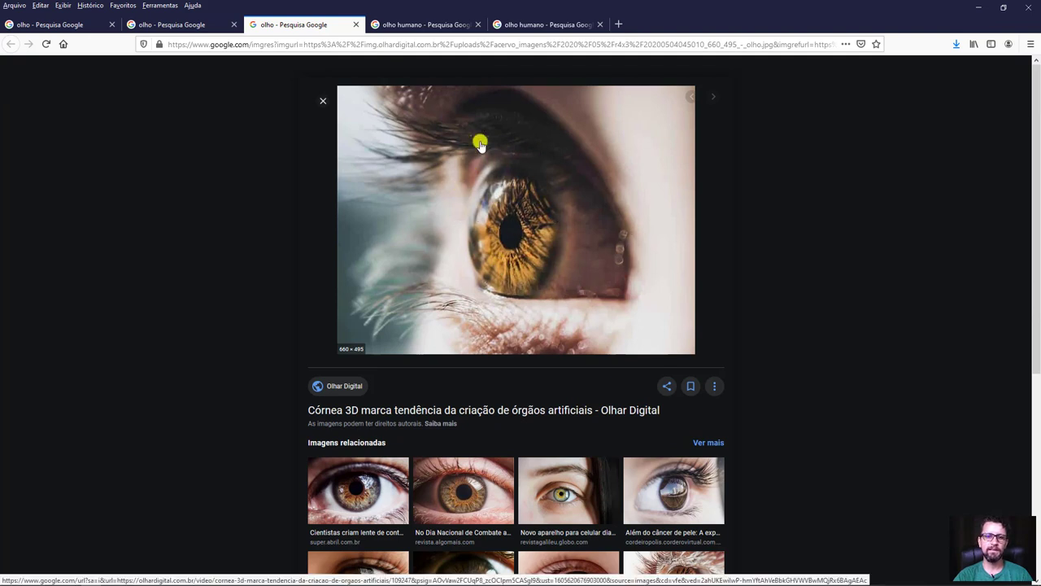
right_click(462, 206)
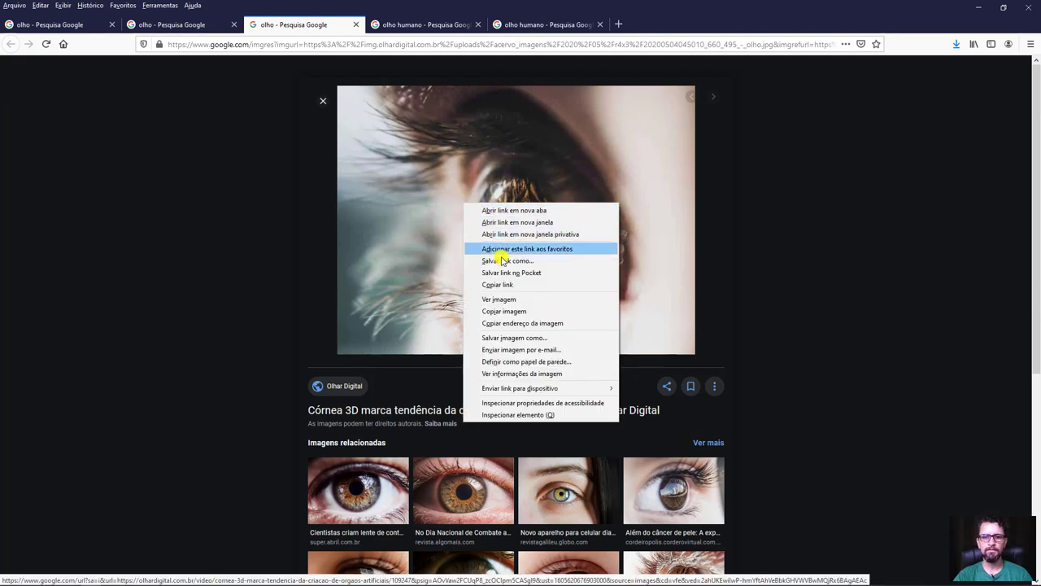
left_click(499, 334)
type("r")
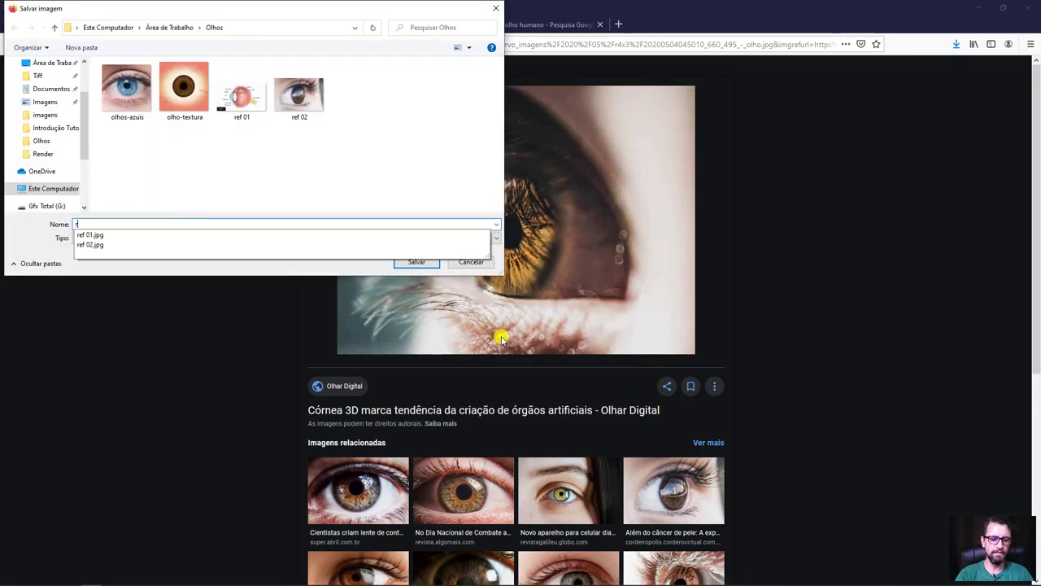
type("ef 0")
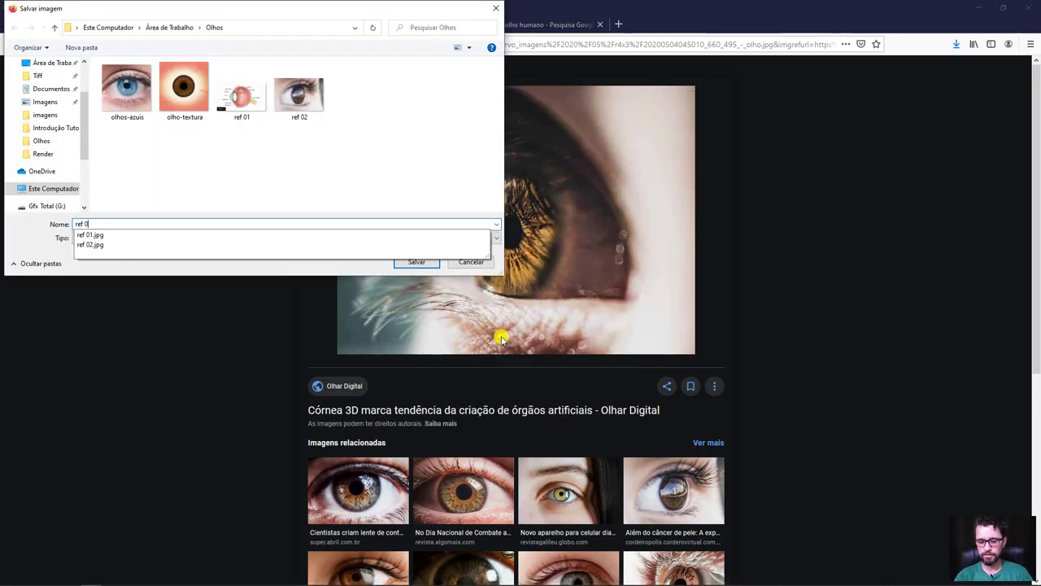
type("3")
key("Return")
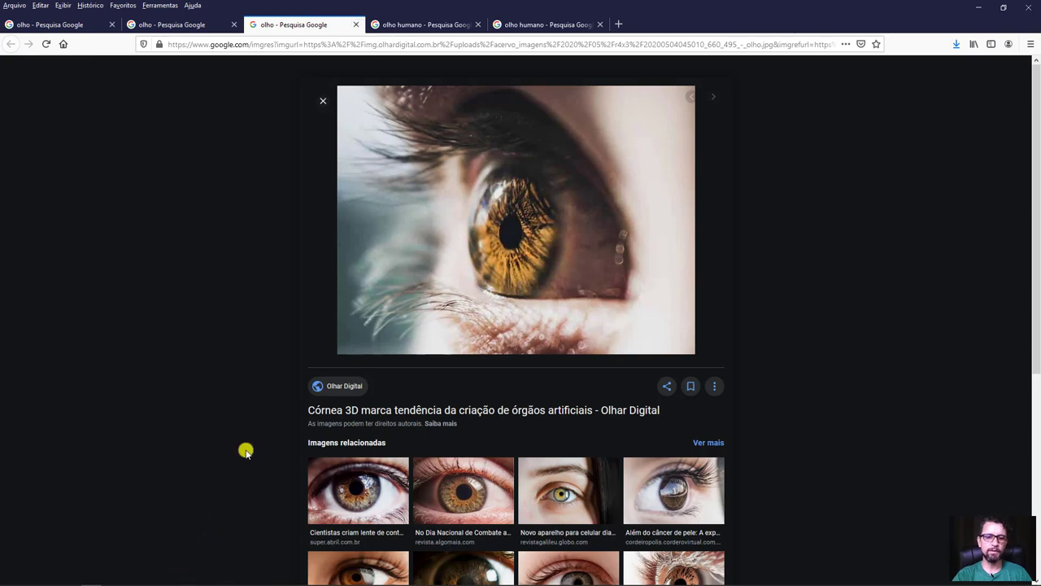
Create a single-segment square plane in the Front viewport, with edged faces shown.
left_click(136, 576)
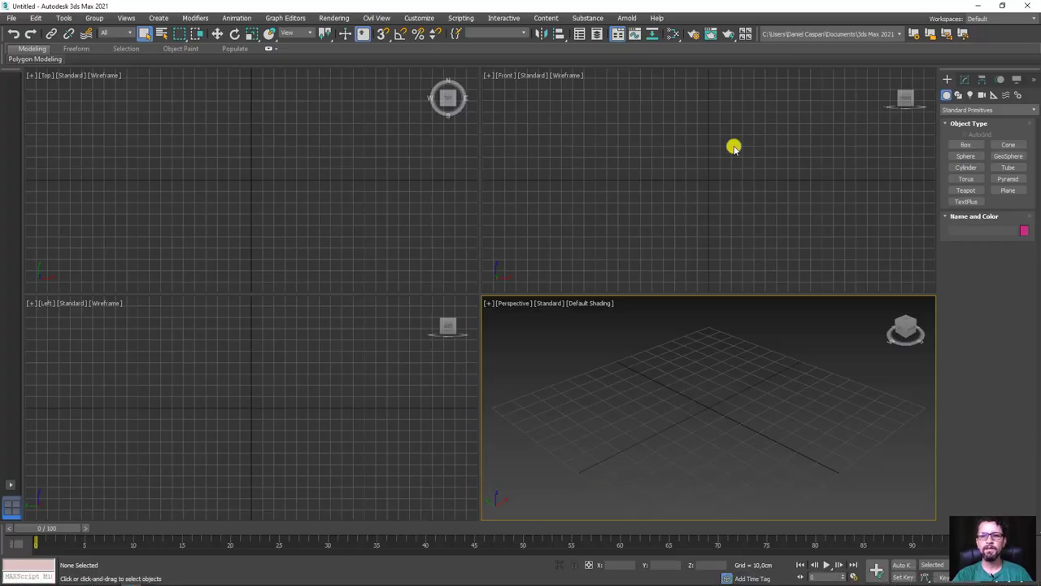
middle_click_drag(742, 170, 752, 208)
left_click(1007, 189)
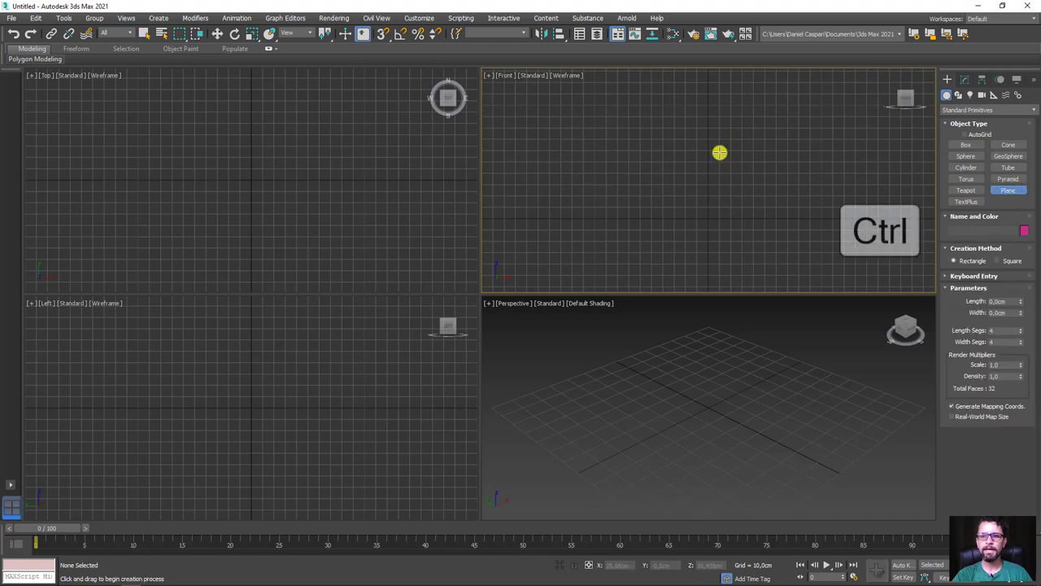
left_click_drag(700, 148, 748, 190, "ctrl")
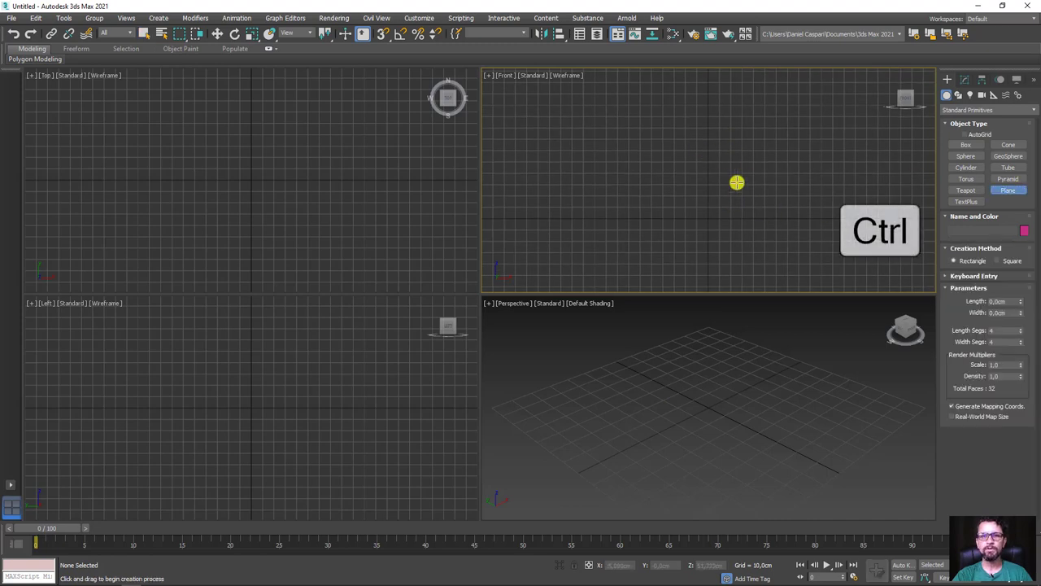
right_click(1018, 330)
right_click(1018, 342)
middle_click_drag(890, 360, 777, 385, "alt")
key("F4")
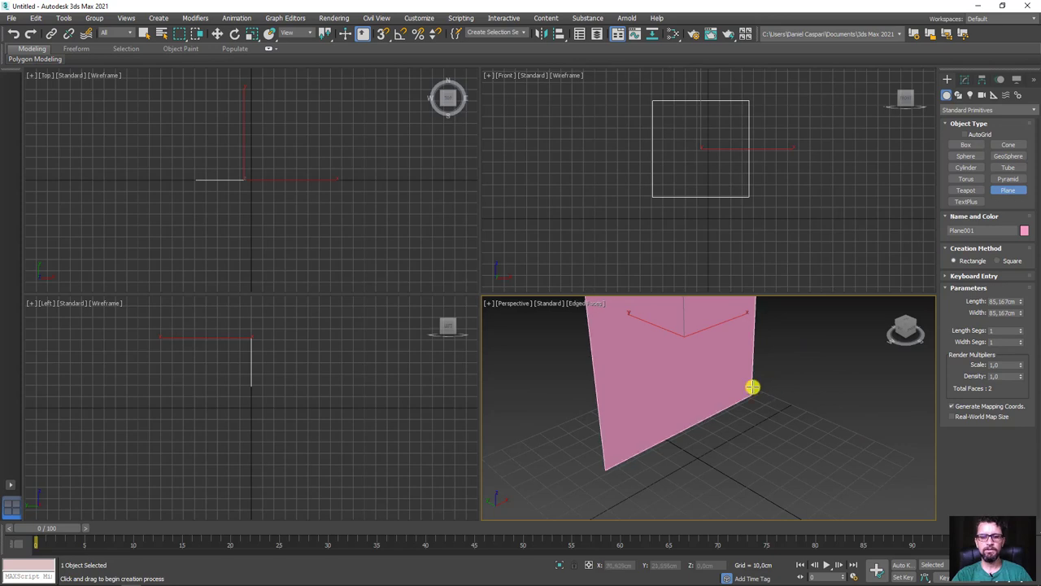
scroll(753, 388, "down", 4)
scroll(739, 379, "down", 2)
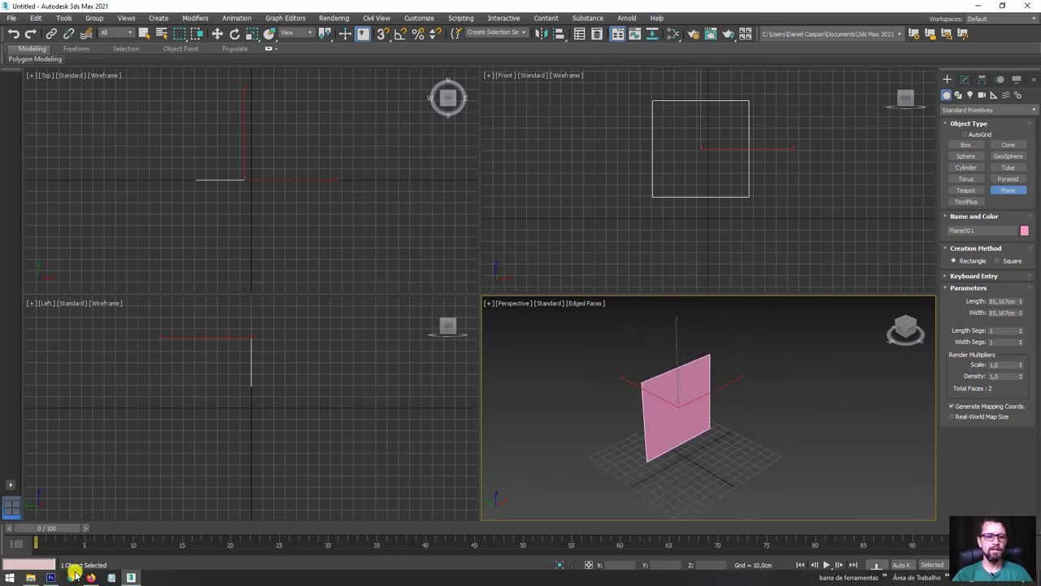
Apply the olhos-azuis photo to the plane and move it along Y.
left_click(50, 526)
left_click_drag(637, 57, 773, 450)
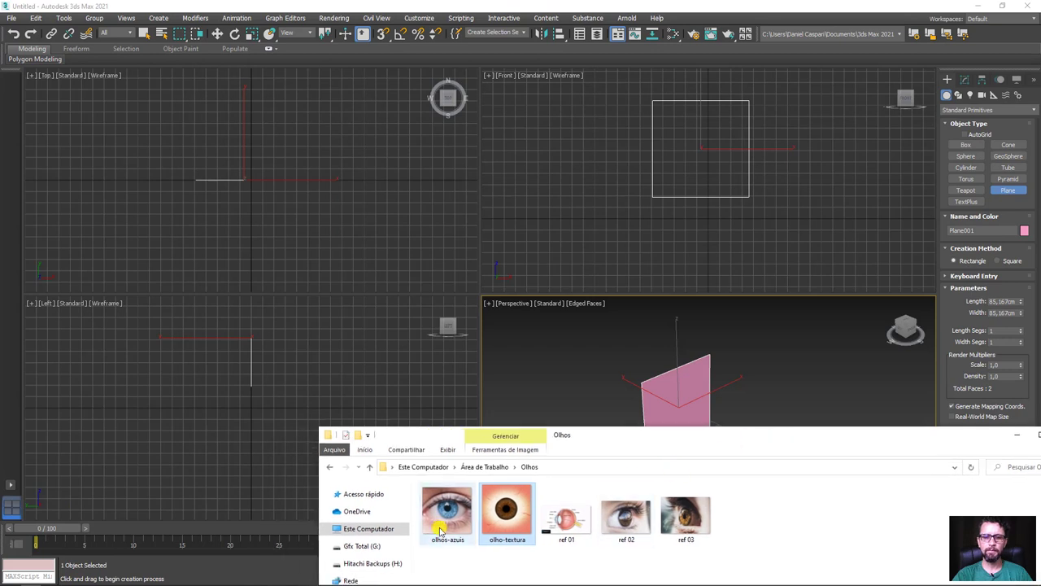
left_click_drag(446, 512, 721, 412)
mouse_move(722, 413)
middle_mouse_down("alt")
mouse_move(716, 365)
mouse_move(658, 342)
mouse_move(705, 341)
mouse_move(769, 371)
middle_mouse_up("alt")
key("w")
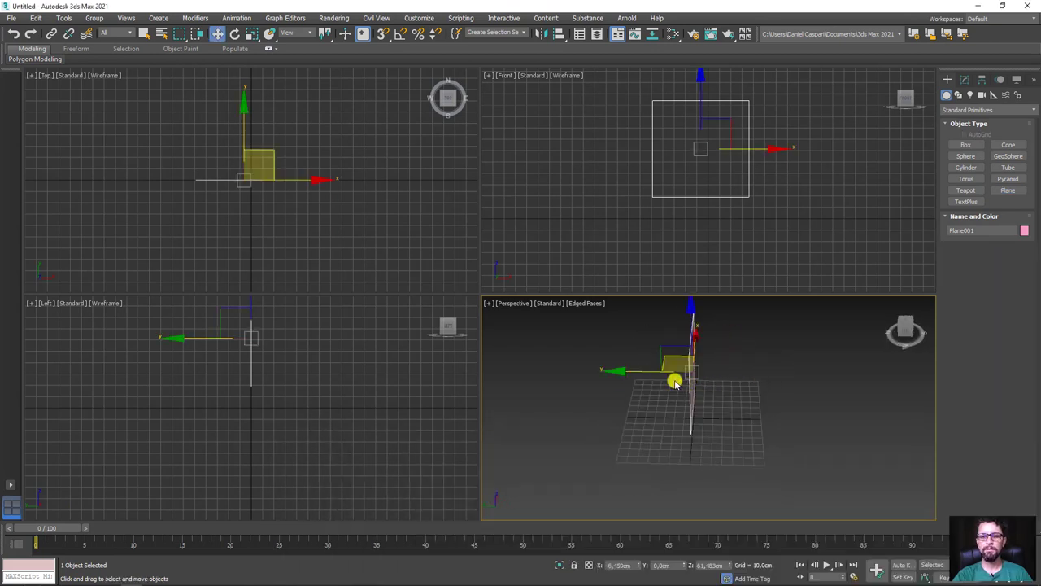
mouse_move(643, 370)
left_mouse_down()
mouse_move(546, 367)
mouse_move(654, 402)
left_mouse_up()
mouse_move(654, 401)
middle_mouse_down("alt")
mouse_move(534, 379)
mouse_move(624, 400)
mouse_move(615, 391)
mouse_move(684, 415)
middle_mouse_up("alt")
key("f")
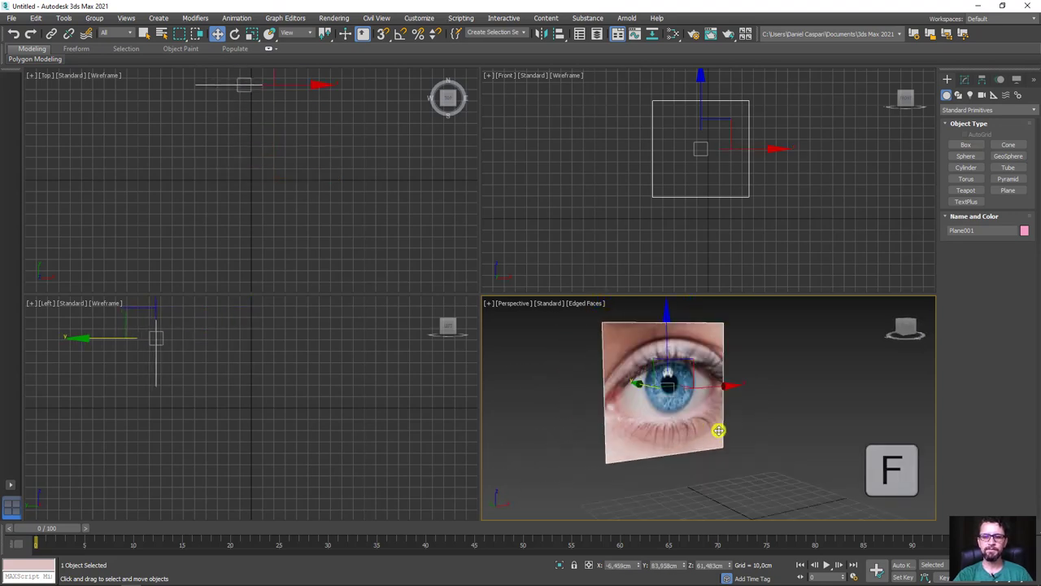
Turn the view to face the eye plane from the front, with the grid hidden.
middle_click_drag(722, 353, 702, 453)
key("g")
scroll(702, 449, "up", 1)
scroll(700, 439, "up", 2)
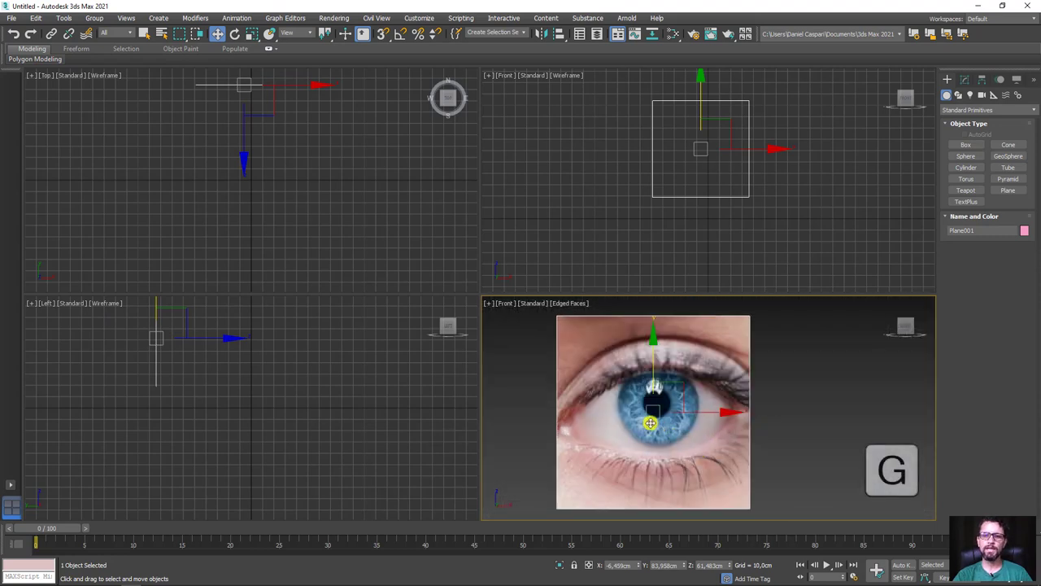
scroll(688, 421, "up", 2)
scroll(667, 406, "down", 1)
scroll(682, 401, "down", 2)
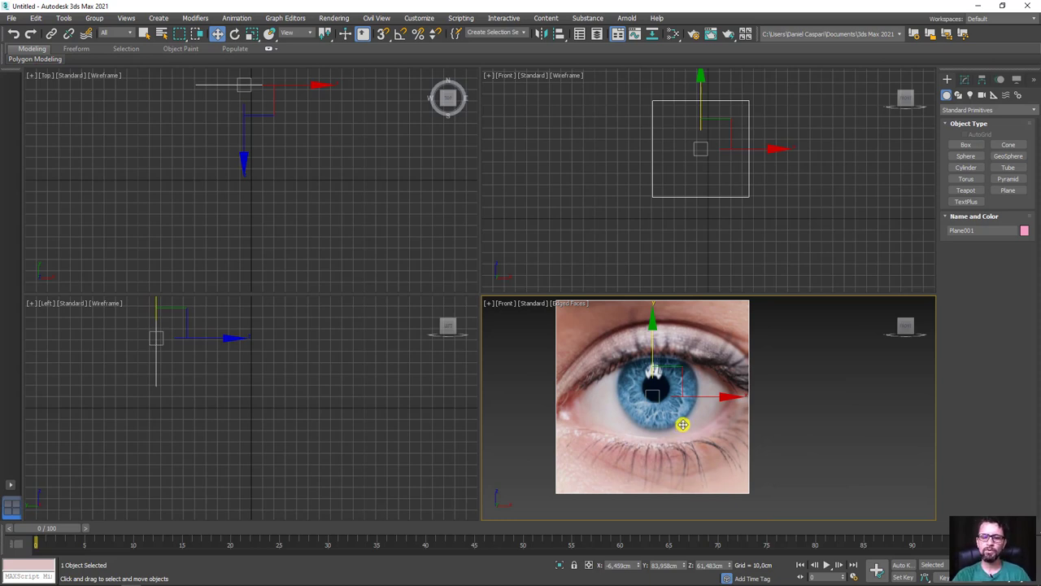
Create a sphere centred on the iris of the eye photo.
left_click(967, 155)
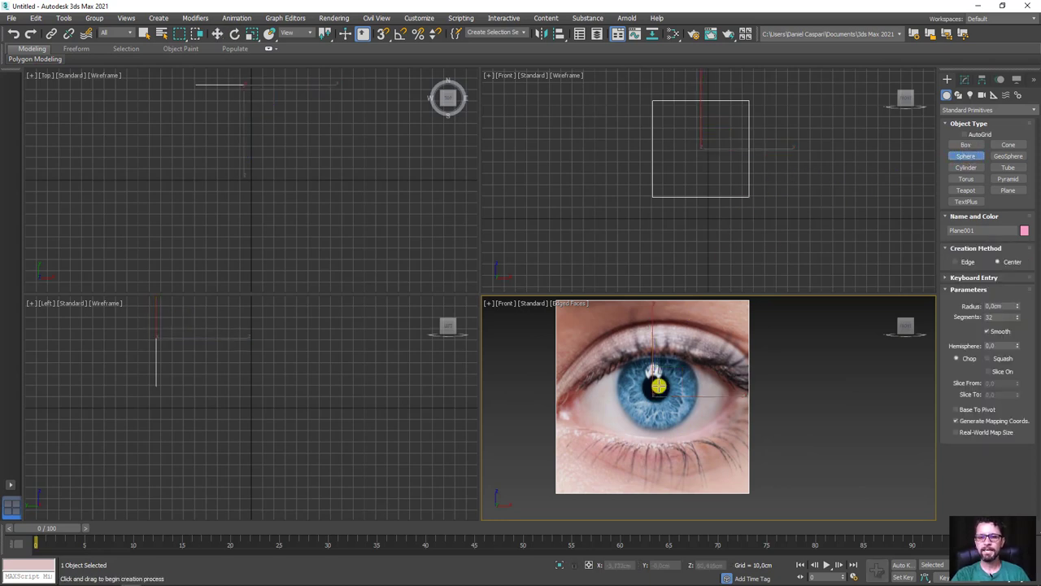
left_click_drag(656, 389, 733, 439)
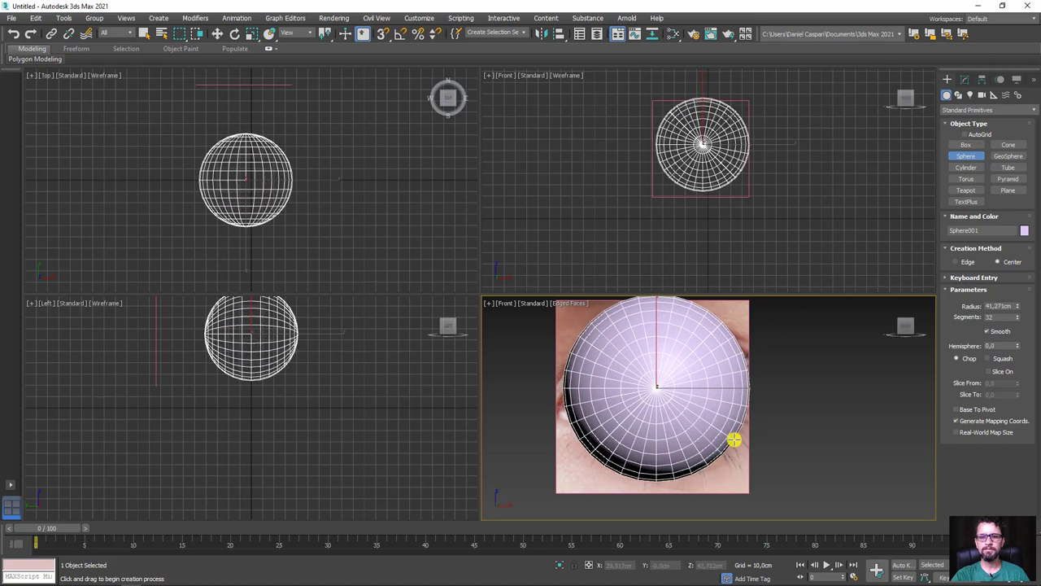
key("w")
mouse_move(661, 388)
middle_mouse_down("alt")
mouse_move(600, 395)
mouse_move(579, 414)
mouse_move(567, 400)
mouse_move(586, 400)
middle_mouse_up("alt")
scroll(644, 434, "down", 3)
mouse_move(682, 435)
middle_mouse_down("alt")
mouse_move(693, 418)
mouse_move(648, 465)
mouse_move(702, 472)
mouse_move(723, 411)
mouse_move(676, 418)
mouse_move(667, 435)
mouse_move(670, 451)
mouse_move(680, 448)
mouse_move(714, 391)
middle_mouse_up("alt")
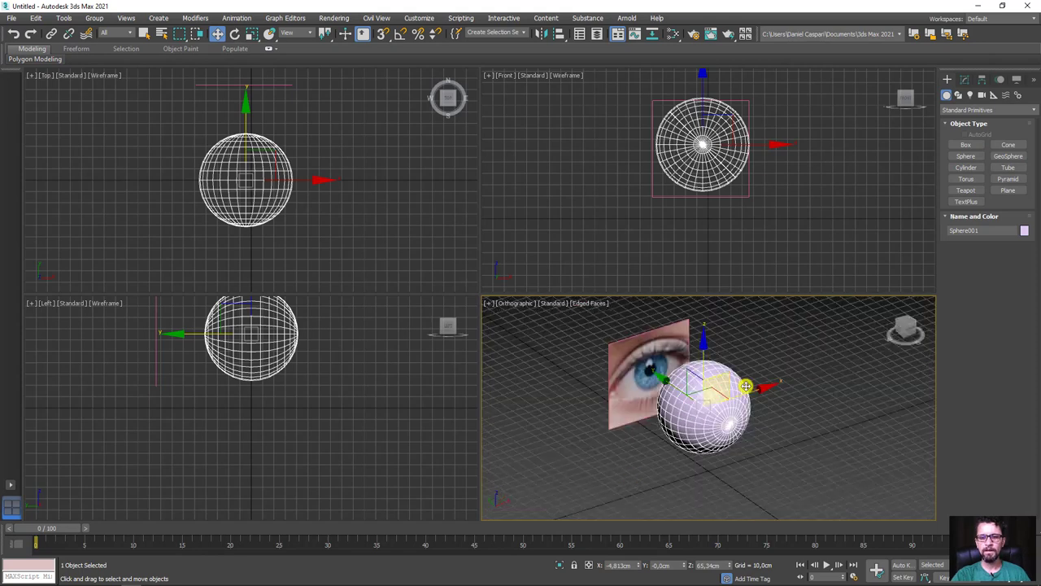
middle_click_drag(697, 495, 717, 379, "alt")
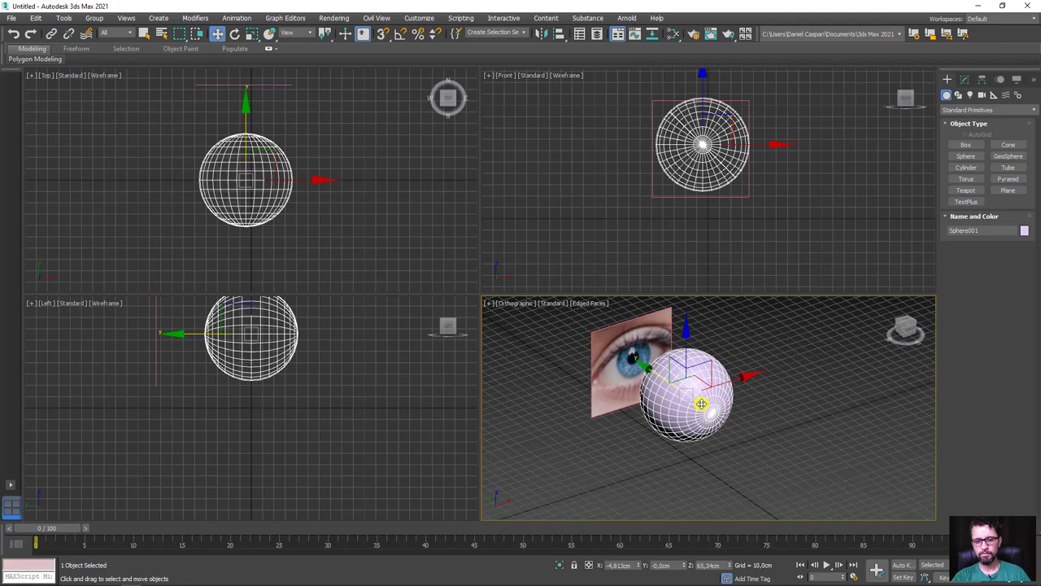
Link the eye photo plane as a child of the sphere.
left_click(498, 388)
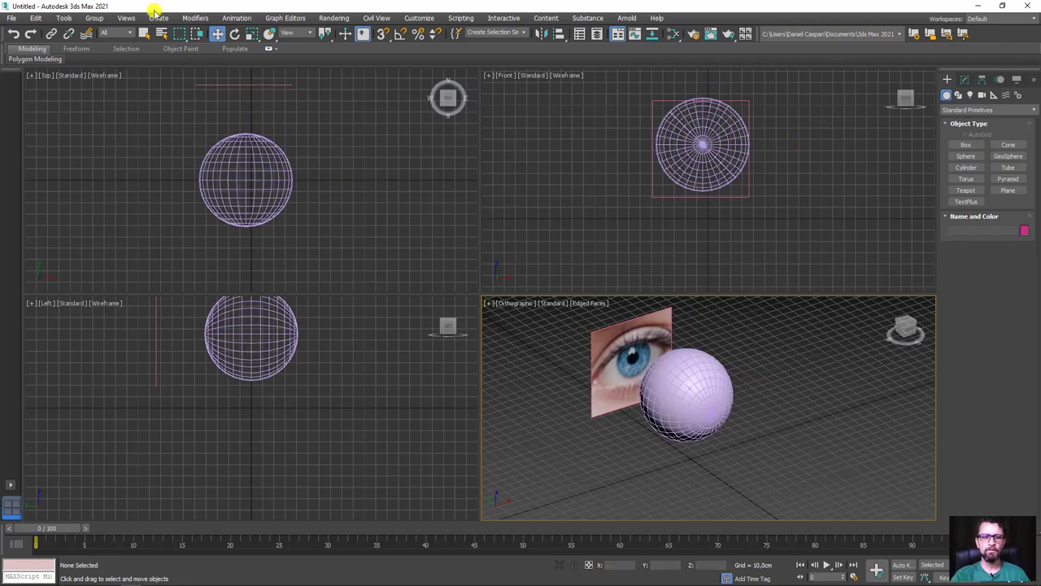
left_click(51, 34)
left_click(618, 344)
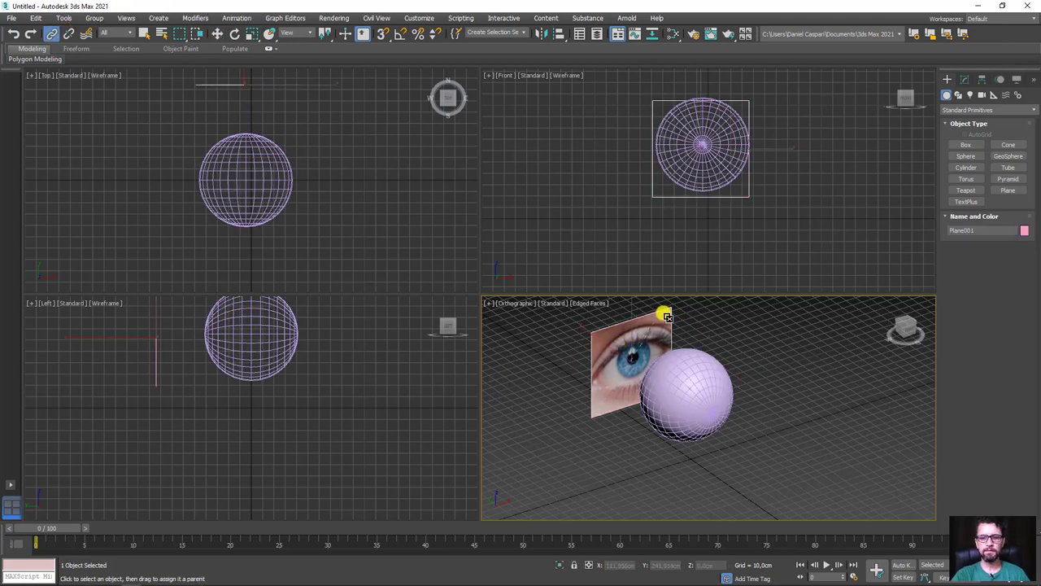
left_click_drag(724, 377, 725, 378)
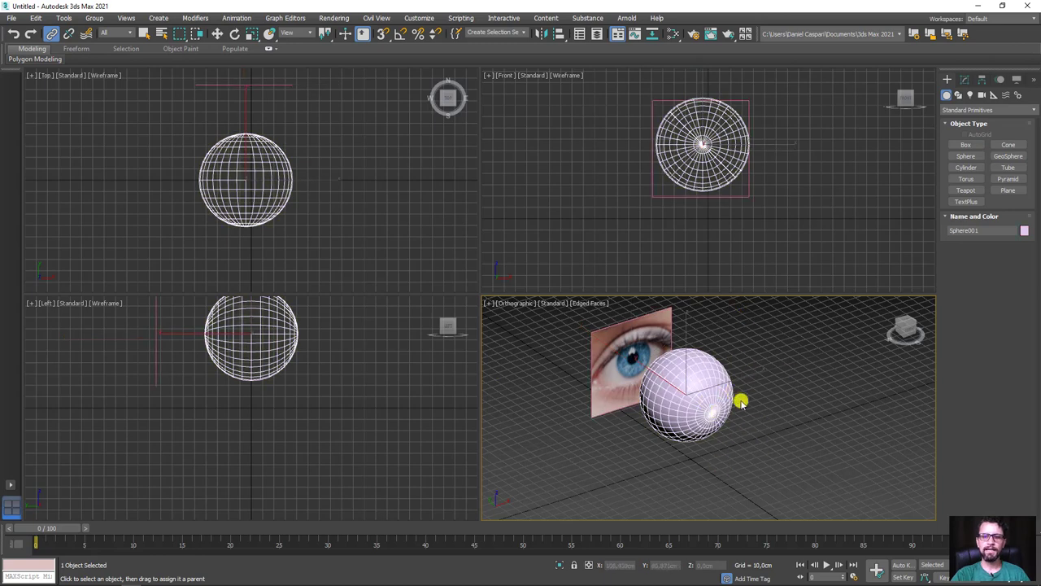
Move the sphere to the origin by zeroing X and Z, shown in perspective view.
key("w")
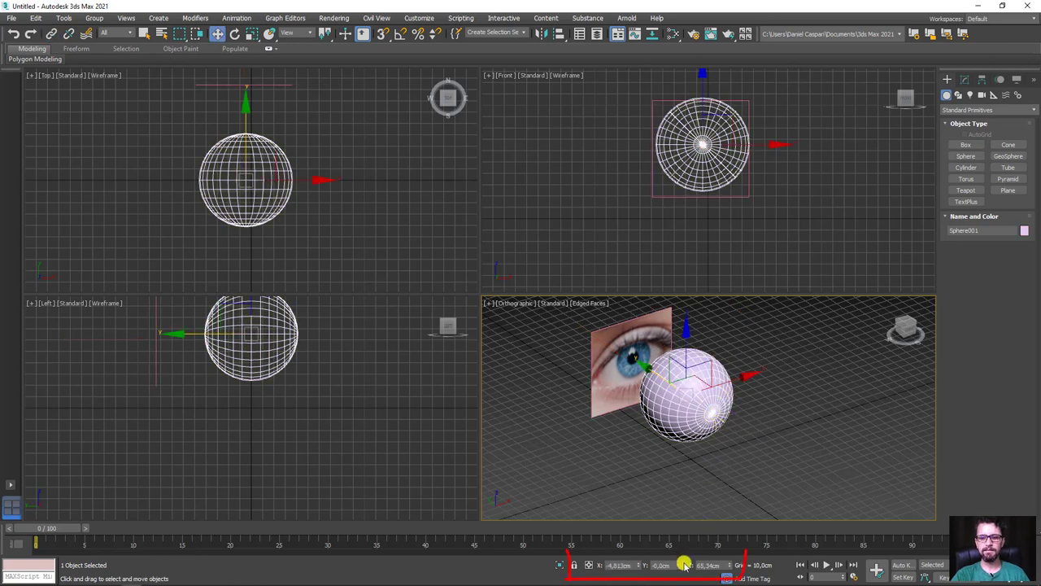
right_click(640, 566)
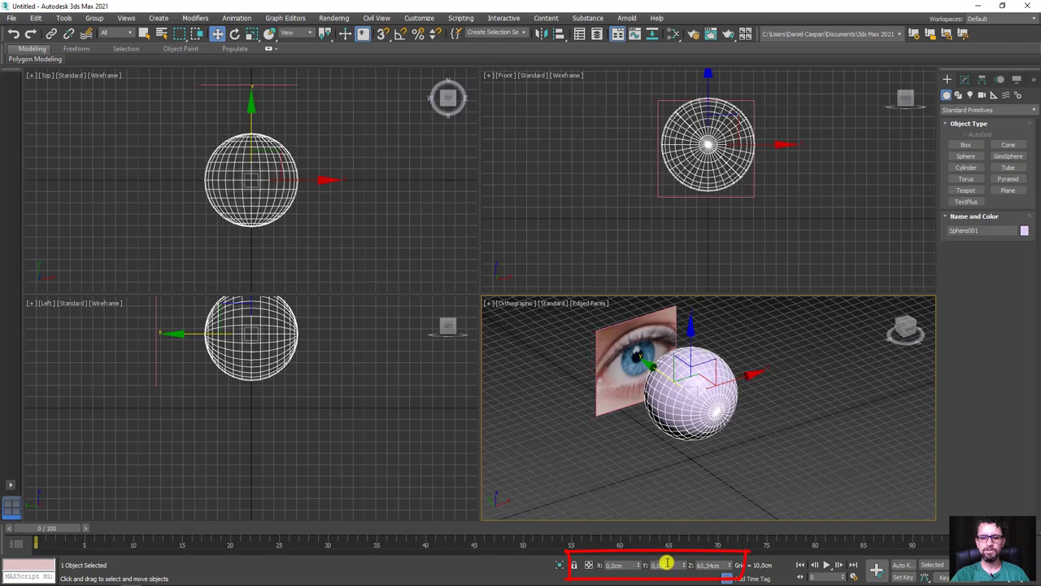
right_click(730, 565)
mouse_move(785, 474)
middle_mouse_down("alt")
mouse_move(802, 345)
mouse_move(709, 460)
mouse_move(818, 435)
mouse_move(811, 398)
mouse_move(763, 400)
middle_mouse_up("alt")
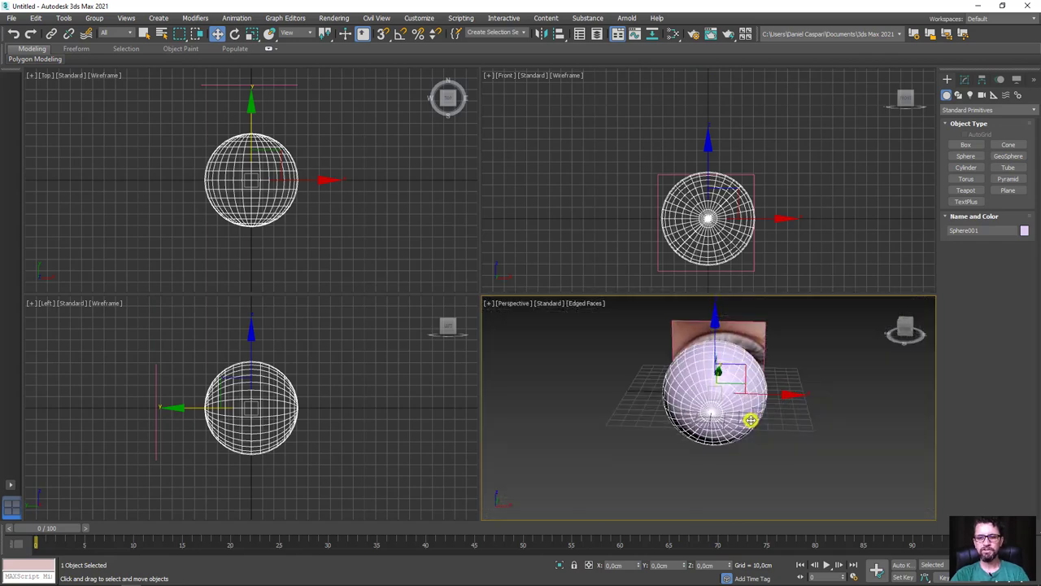
key("p")
scroll(734, 428, "up", 2)
mouse_move(723, 418)
middle_mouse_down()
mouse_move(708, 445)
mouse_move(681, 446)
mouse_move(799, 435)
mouse_move(835, 402)
mouse_move(780, 362)
mouse_move(748, 414)
mouse_move(663, 442)
middle_mouse_up()
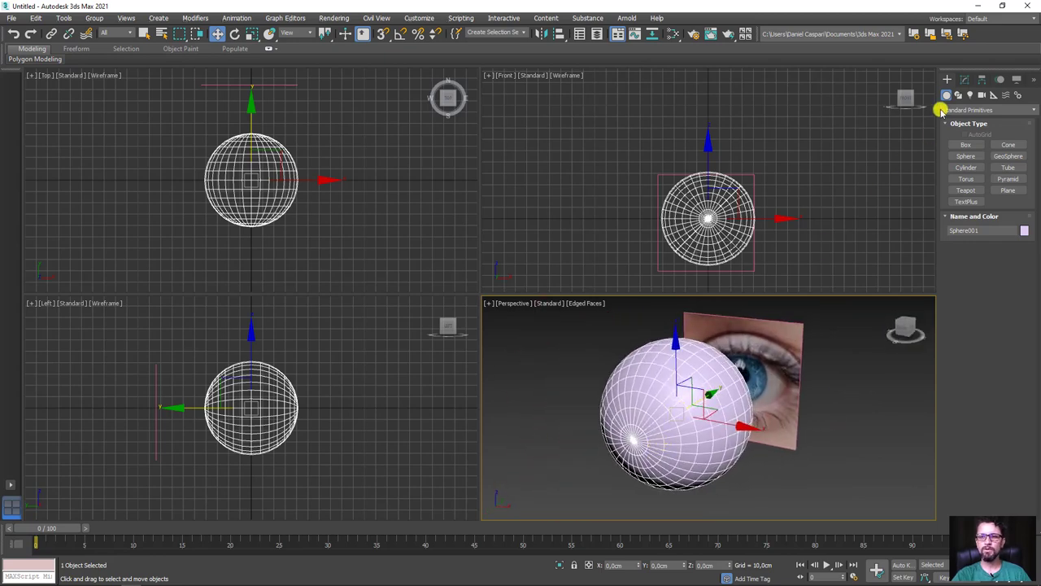
Check the sphere's Segments value of 32 and orbit around it.
left_click(965, 79)
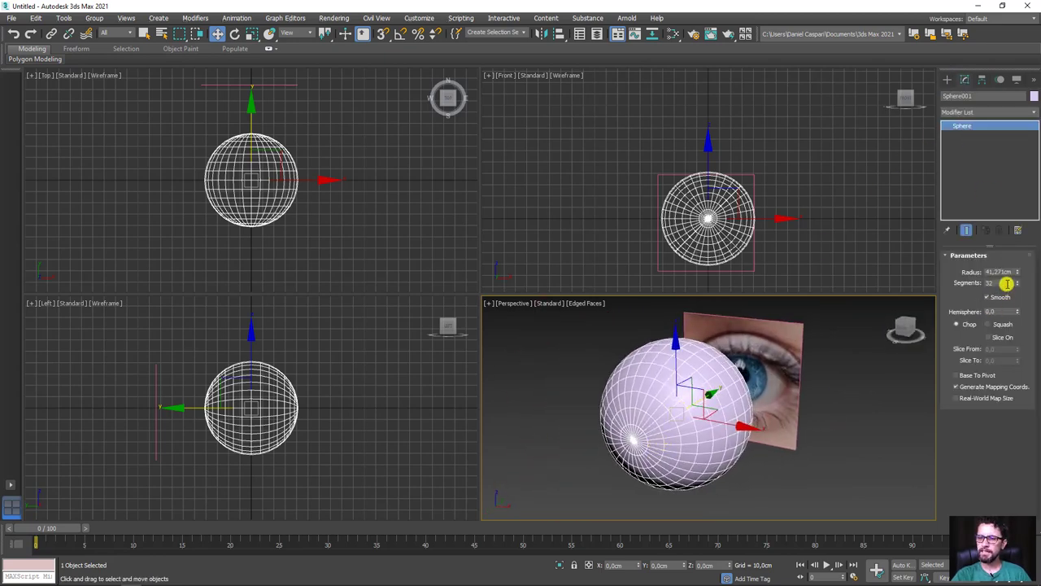
double_click(1007, 283)
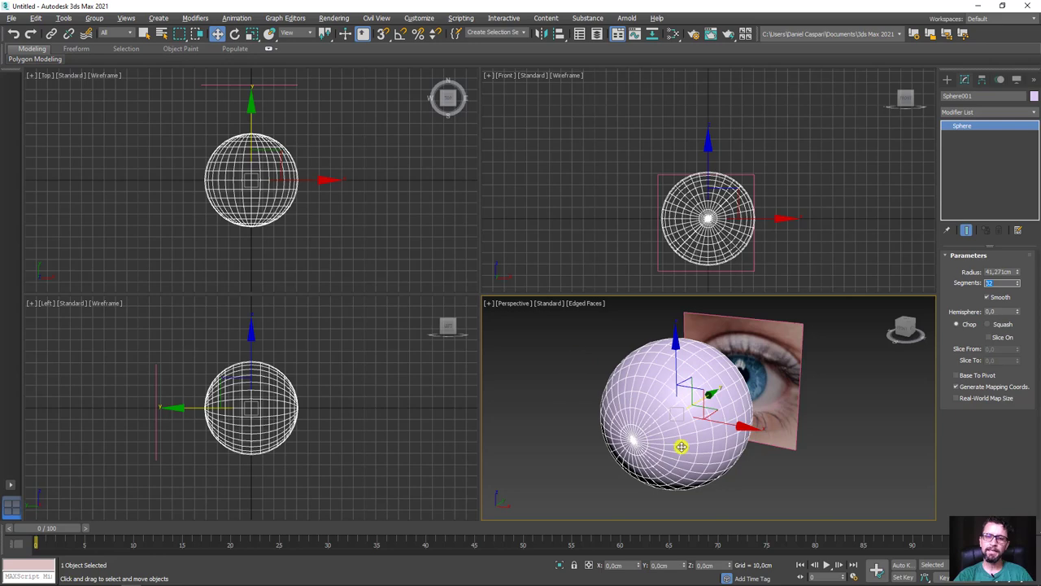
mouse_move(681, 445)
middle_mouse_down("alt")
mouse_move(640, 428)
mouse_move(697, 434)
mouse_move(730, 350)
middle_mouse_up("alt")
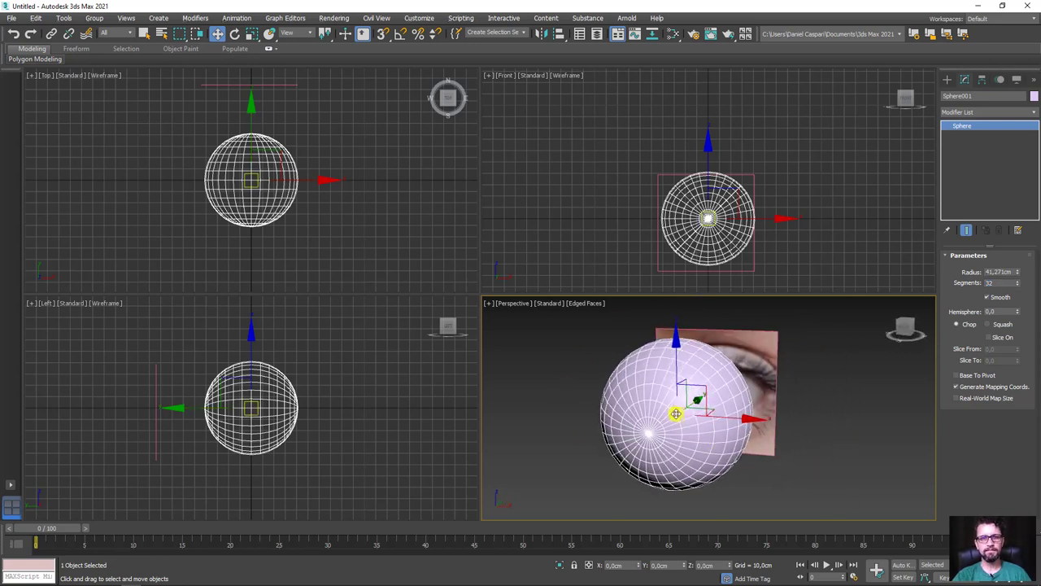
middle_click_drag(675, 414, 662, 413, "alt")
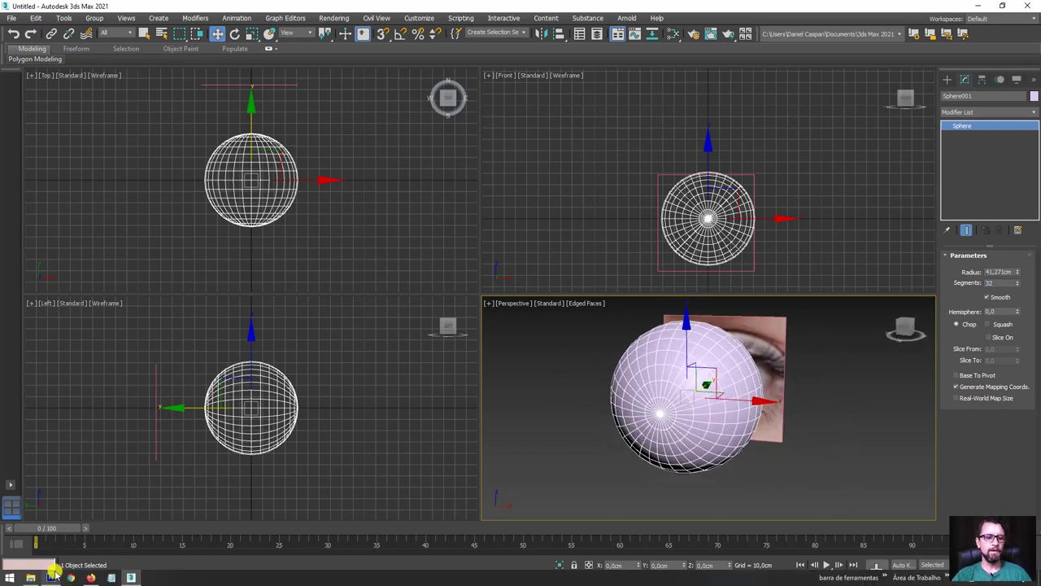
Drag the olho-textura image from the Olhos folder onto the sphere.
left_click(31, 578)
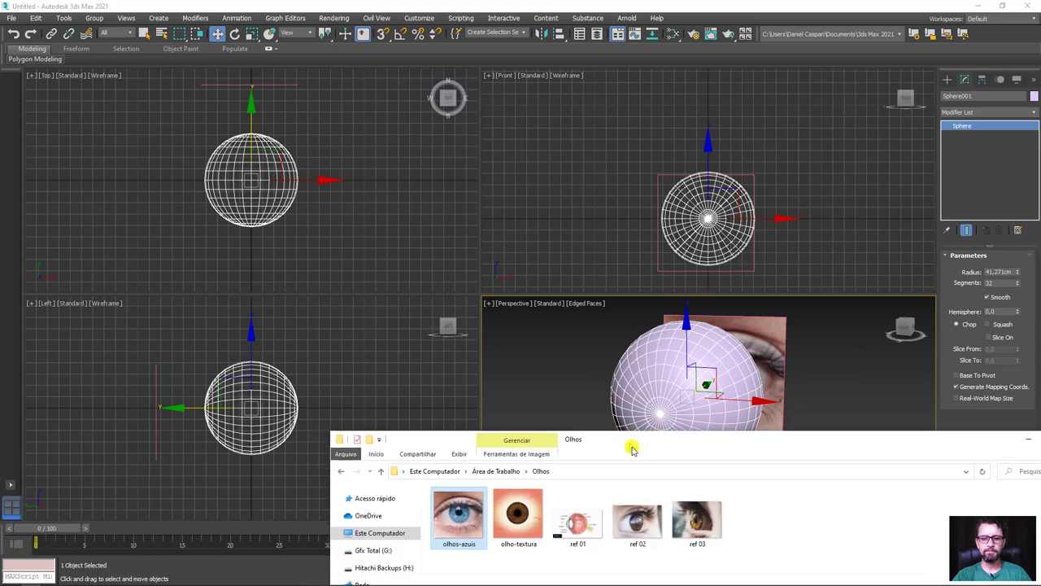
mouse_move(632, 446)
left_mouse_down()
mouse_move(356, 467)
mouse_move(442, 488)
left_mouse_up()
left_click_drag(329, 553, 668, 385)
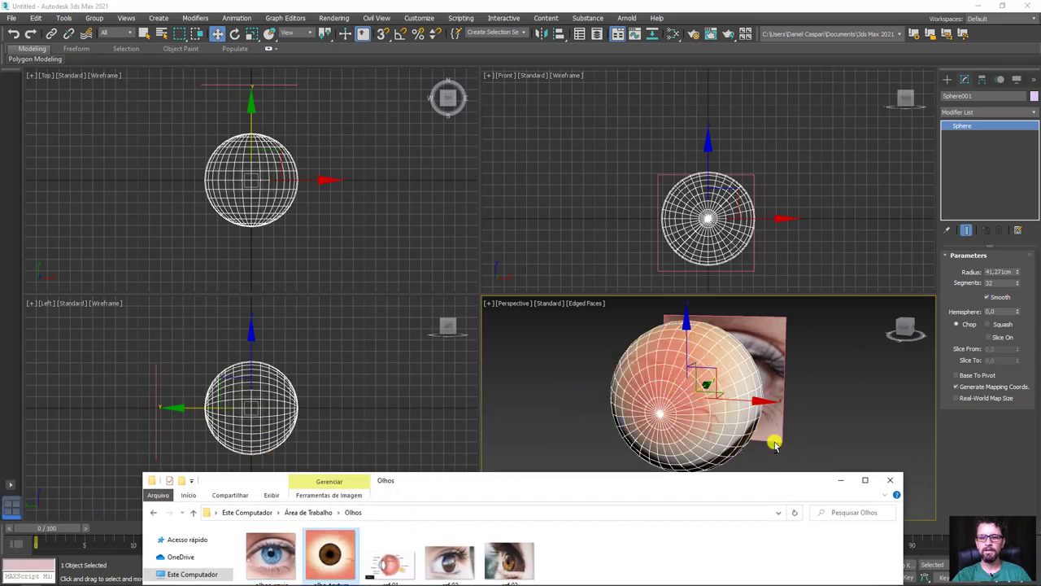
mouse_move(773, 443)
middle_mouse_down("alt")
mouse_move(692, 412)
mouse_move(697, 360)
mouse_move(776, 337)
mouse_move(842, 380)
mouse_move(867, 432)
mouse_move(780, 474)
mouse_move(713, 430)
mouse_move(747, 370)
mouse_move(811, 400)
mouse_move(867, 448)
mouse_move(820, 458)
mouse_move(859, 380)
middle_mouse_up("alt")
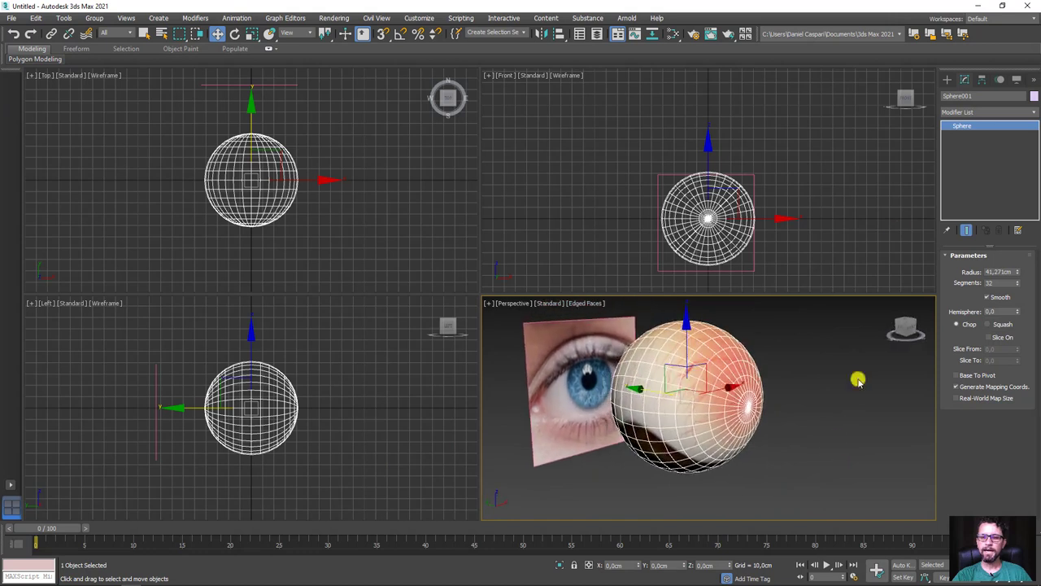
Open the Modifier List and scroll down toward UVW Map.
left_click(1012, 114)
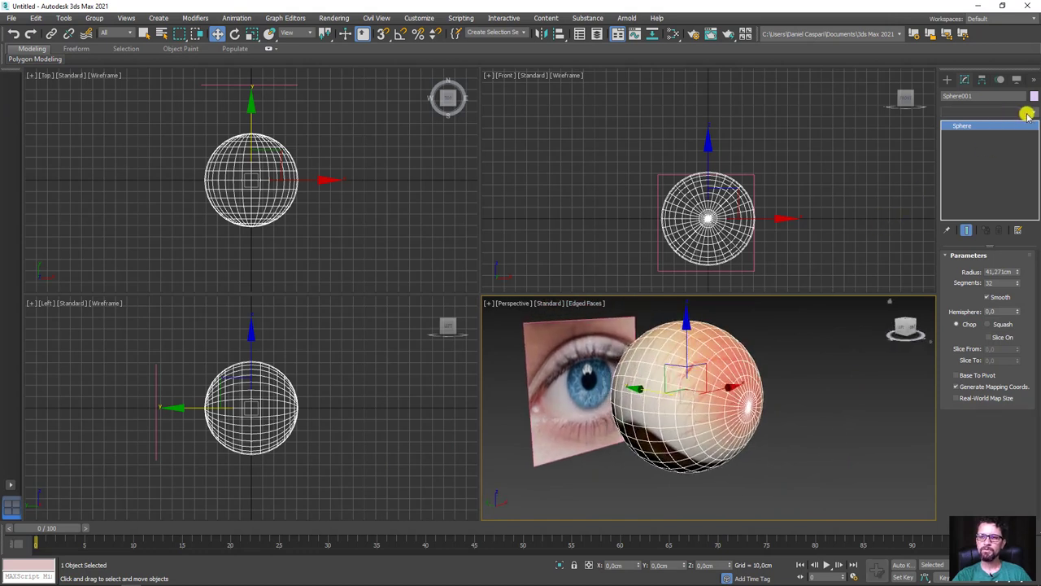
left_click_drag(1035, 114, 1031, 417)
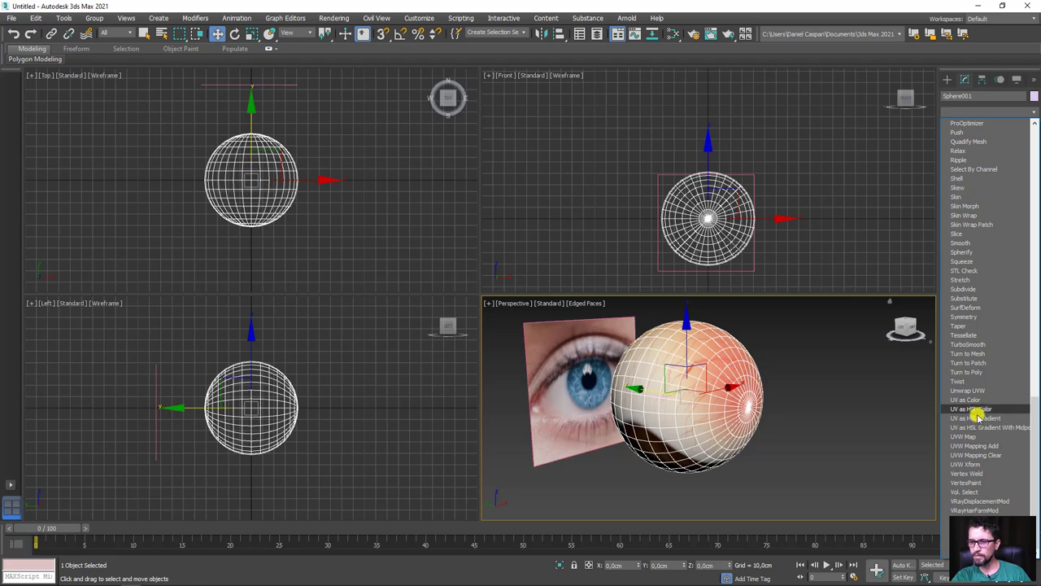
left_click(969, 436)
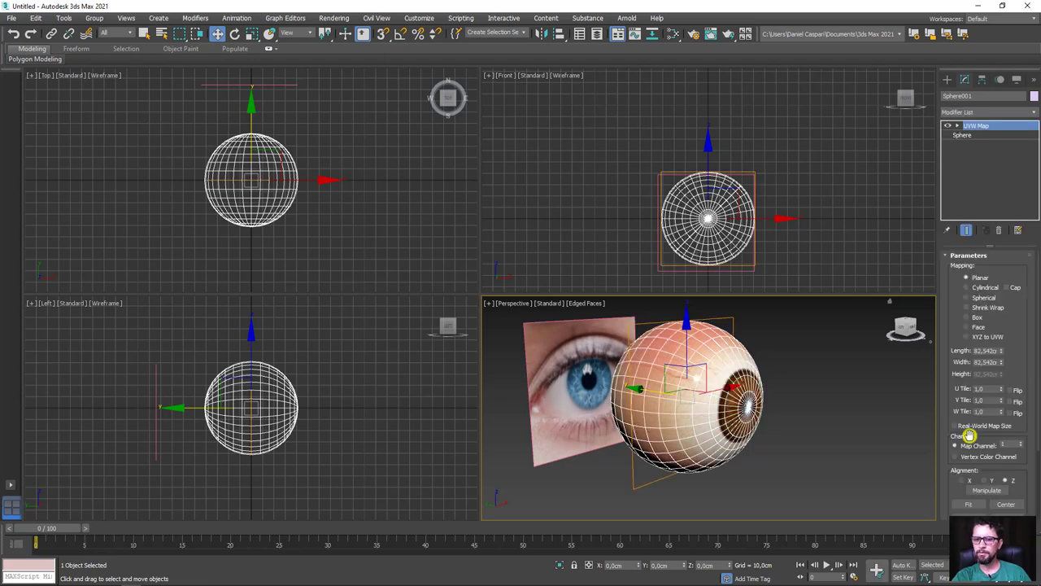
mouse_move(830, 428)
middle_mouse_down("alt")
mouse_move(787, 425)
mouse_move(802, 448)
middle_mouse_up("alt")
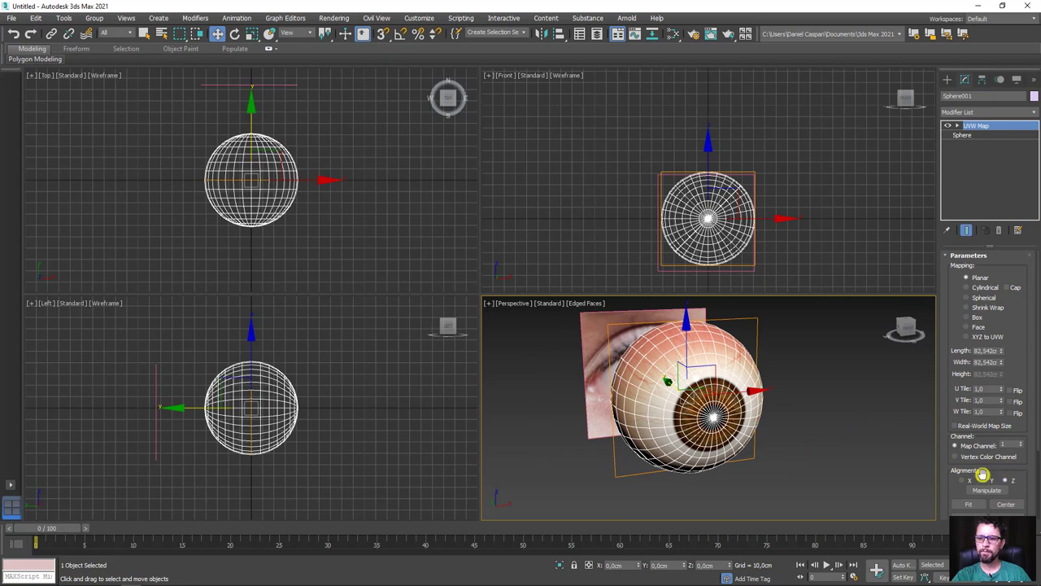
left_click(984, 480)
left_click(962, 480)
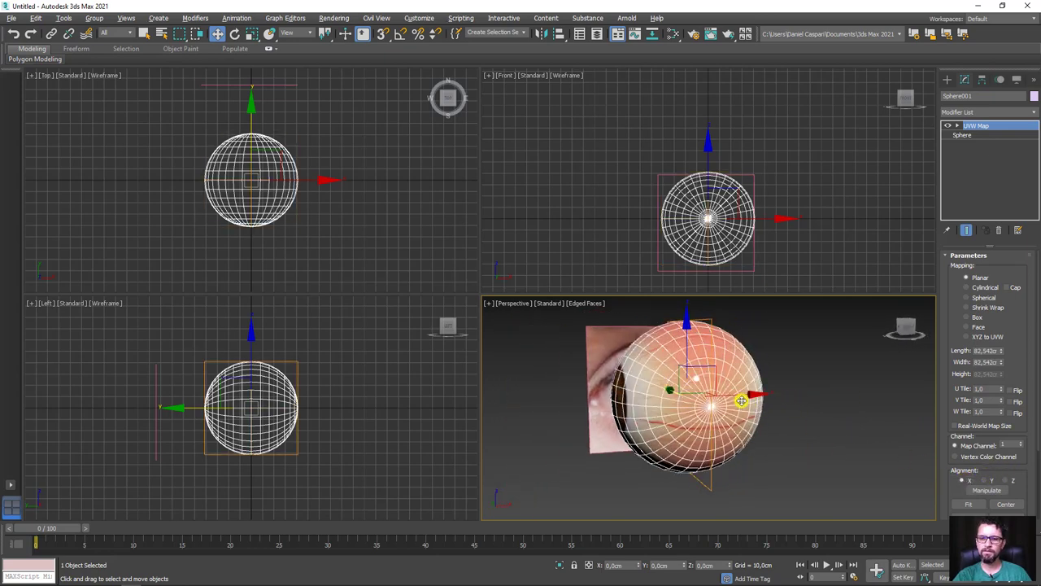
middle_click_drag(752, 420, 765, 435, "alt")
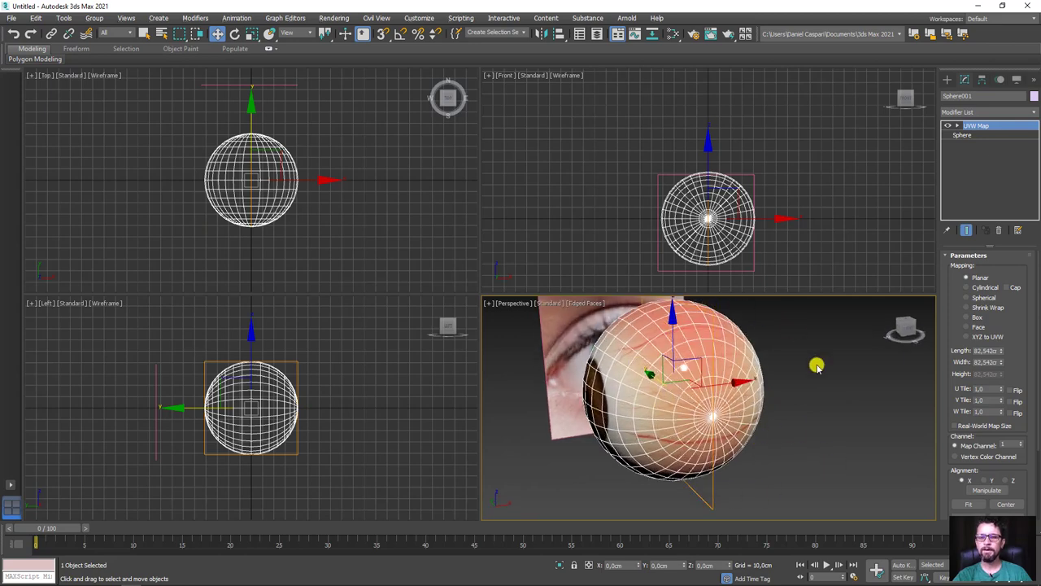
left_click(1005, 480)
mouse_move(806, 418)
middle_mouse_down("alt")
mouse_move(715, 411)
mouse_move(750, 405)
middle_mouse_up("alt")
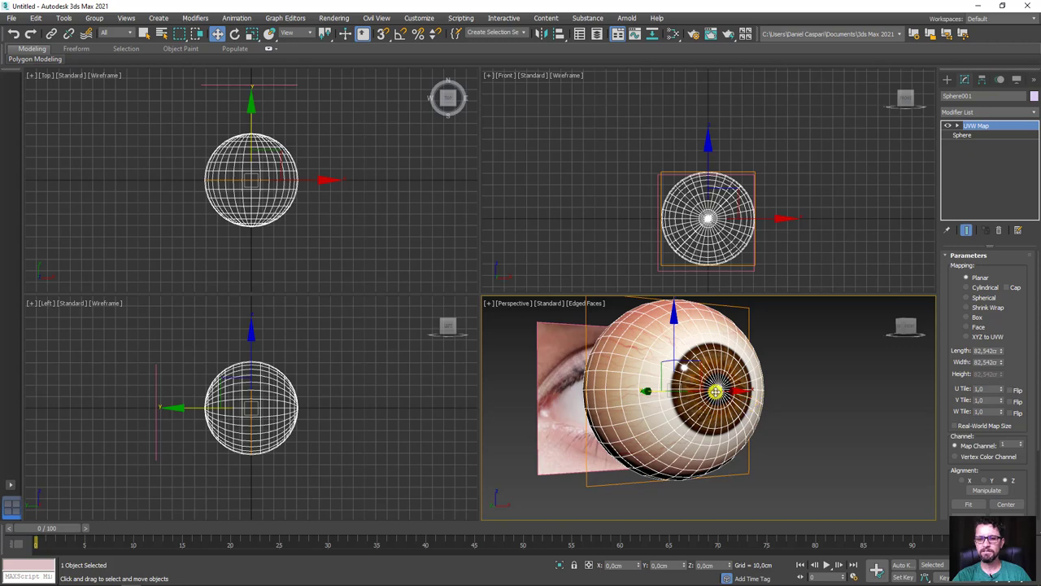
scroll(715, 391, "up", 3)
scroll(686, 365, "up", 2)
scroll(681, 356, "up", 2)
scroll(679, 355, "down", 8)
middle_click_drag(680, 355, 713, 363, "alt")
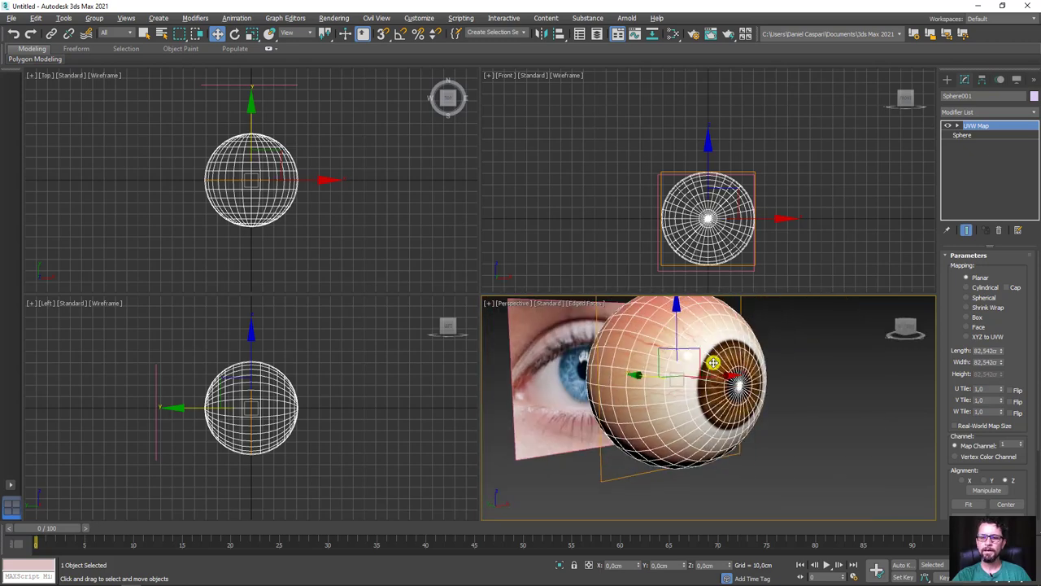
scroll(713, 363, "up", 2)
scroll(713, 348, "up", 2)
scroll(785, 397, "down", 5)
mouse_move(749, 413)
middle_mouse_down("alt")
mouse_move(797, 404)
mouse_move(758, 426)
mouse_move(627, 425)
mouse_move(714, 439)
mouse_move(808, 437)
mouse_move(841, 465)
mouse_move(883, 454)
mouse_move(781, 360)
middle_mouse_up("alt")
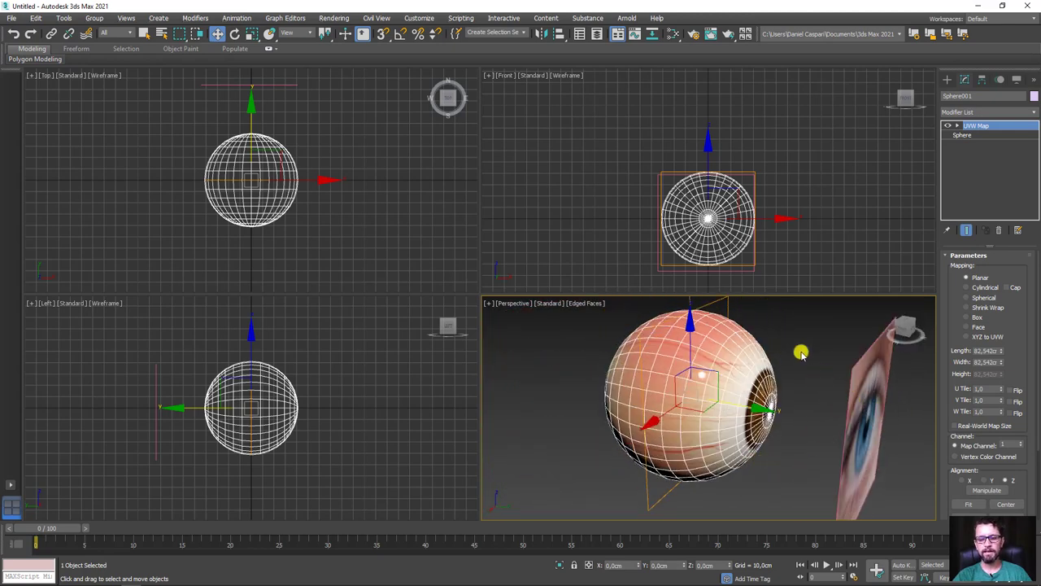
mouse_move(719, 414)
middle_mouse_down("alt")
mouse_move(732, 435)
mouse_move(768, 431)
middle_mouse_up("alt")
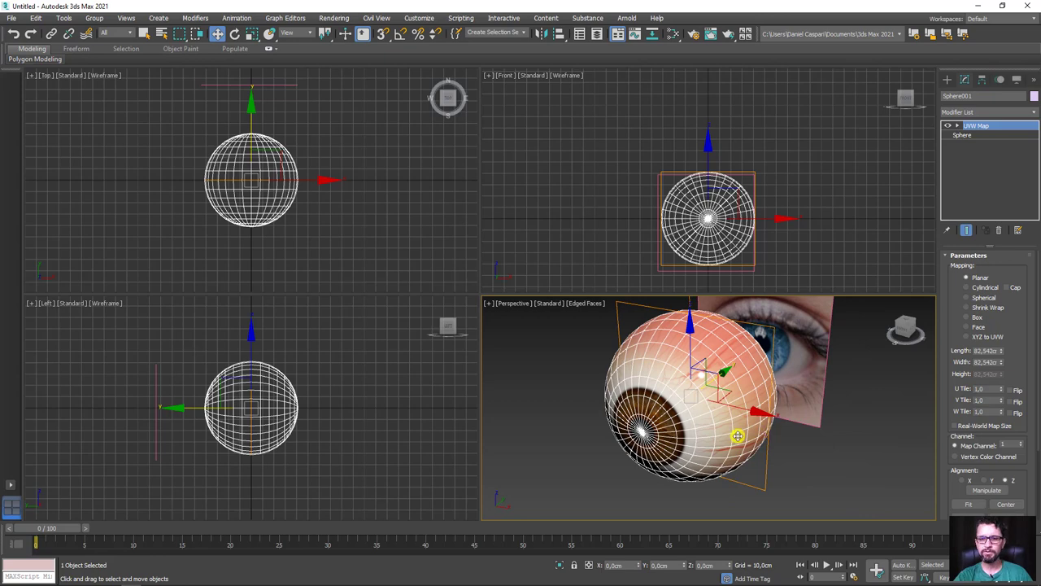
middle_click_drag(757, 443, 637, 430, "alt")
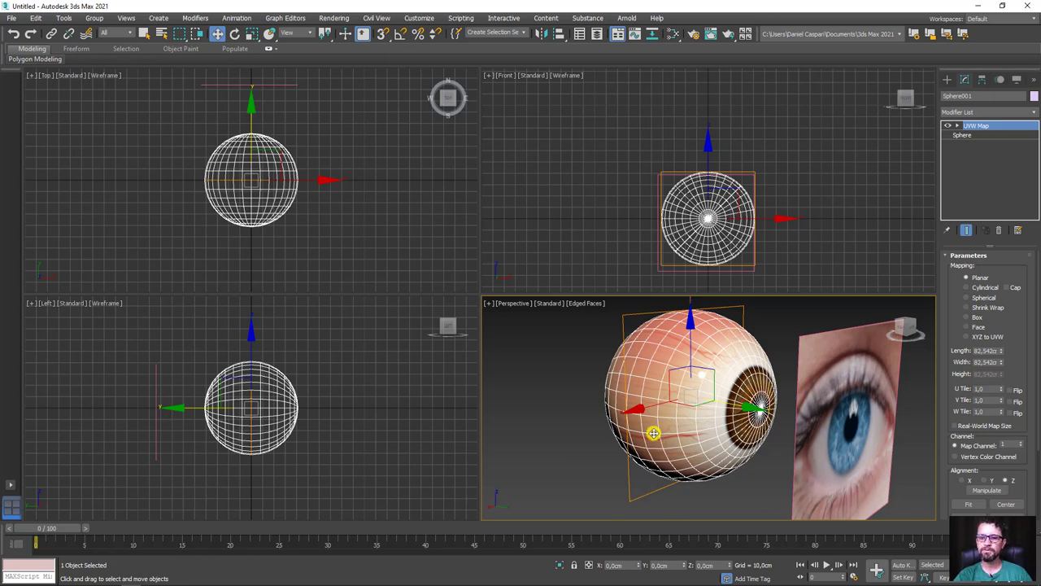
mouse_move(653, 432)
middle_mouse_down("alt")
mouse_move(672, 444)
mouse_move(820, 448)
mouse_move(790, 425)
middle_mouse_up("alt")
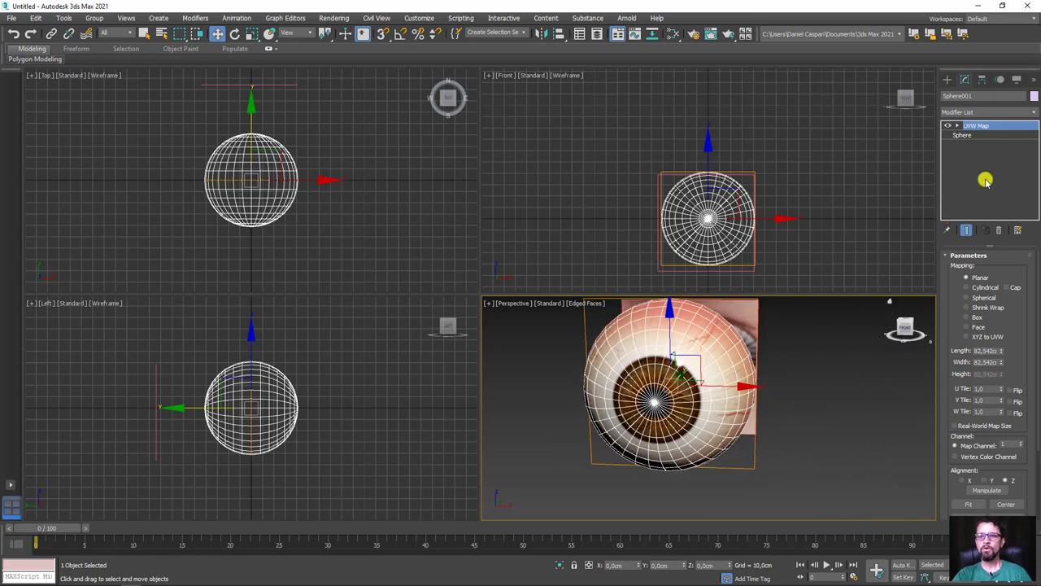
Add an Edit Poly modifier to the eyeball and switch to Edge mode.
left_click(1035, 109)
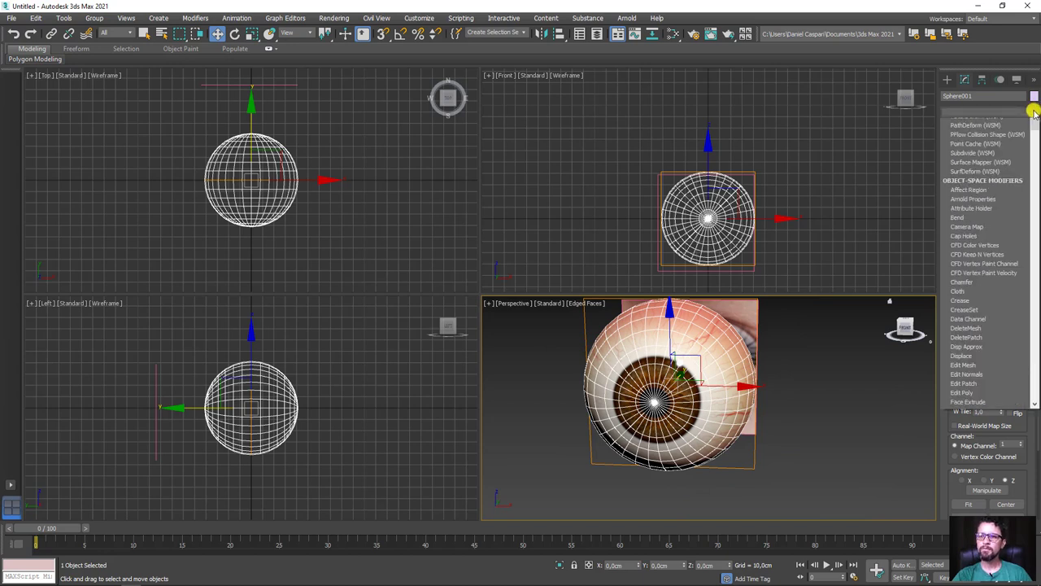
scroll(1030, 144, "down", 3)
left_click_drag(1033, 191, 1034, 228)
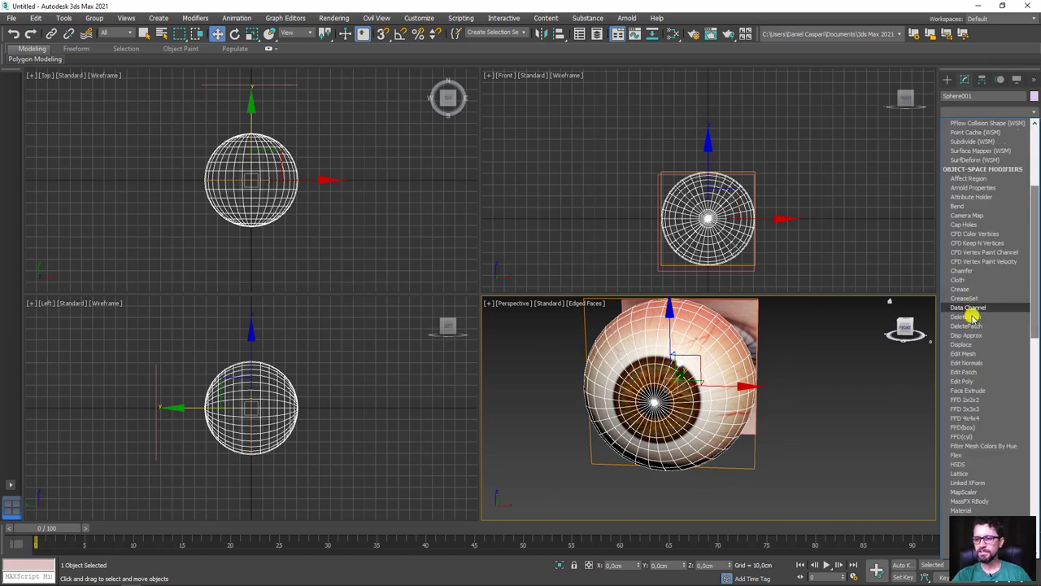
left_click(967, 372)
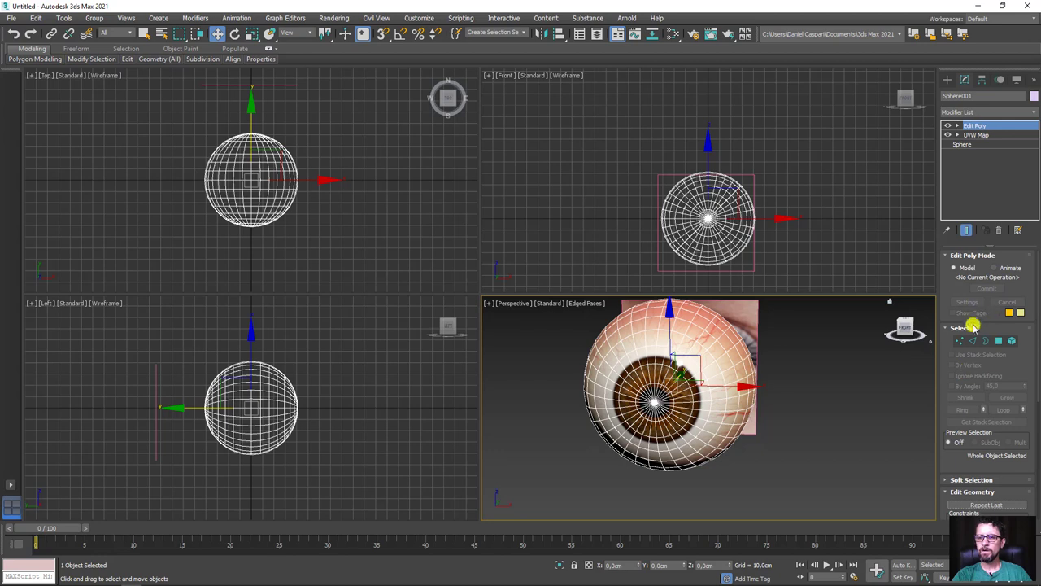
left_click(974, 342)
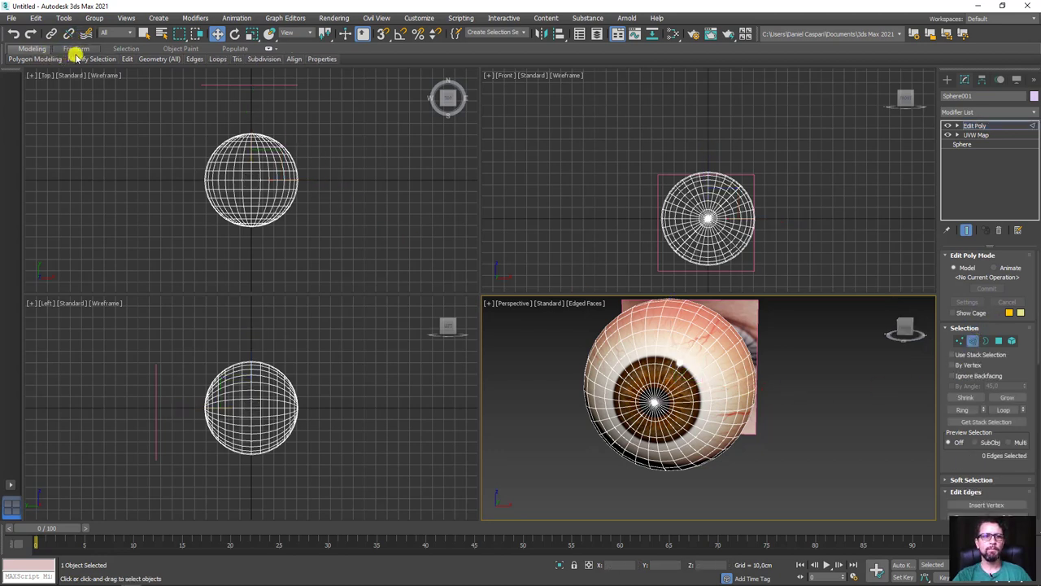
mouse_move(127, 59)
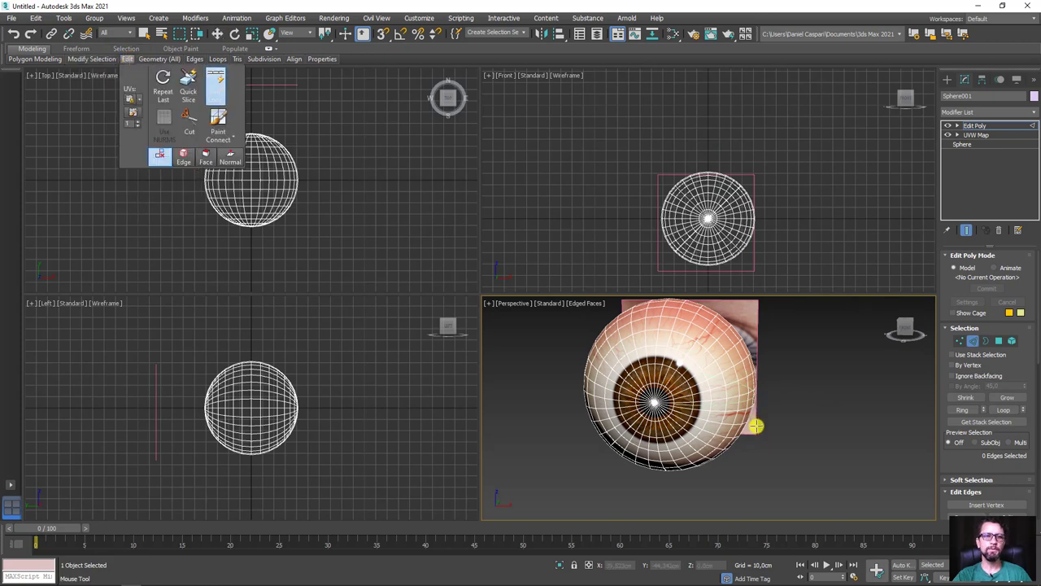
scroll(757, 425, "up", 3)
scroll(697, 361, "up", 3)
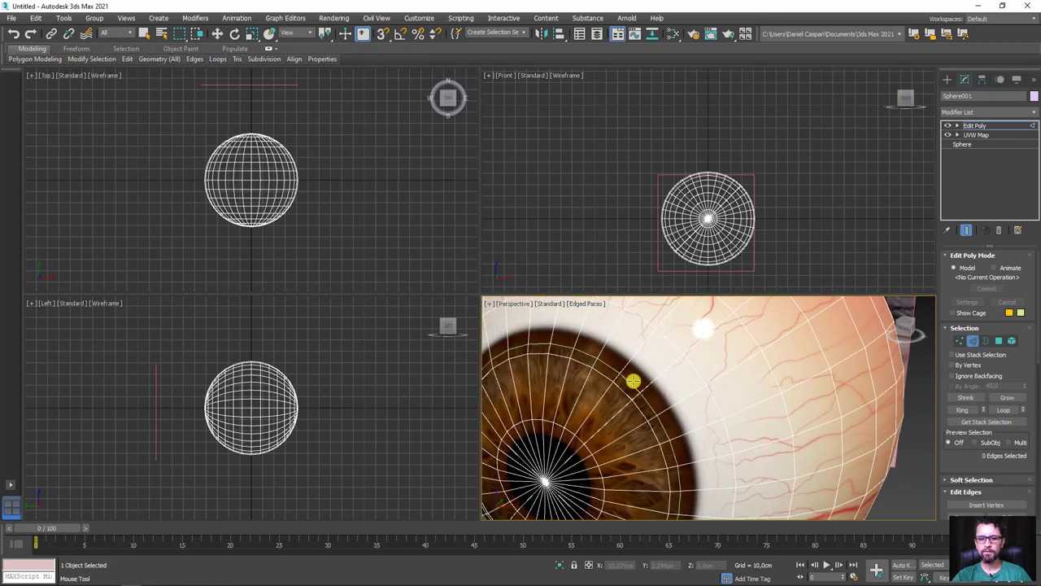
Select the 32-edge loop around the iris and expand Edit Poly's sub-levels.
key("F3")
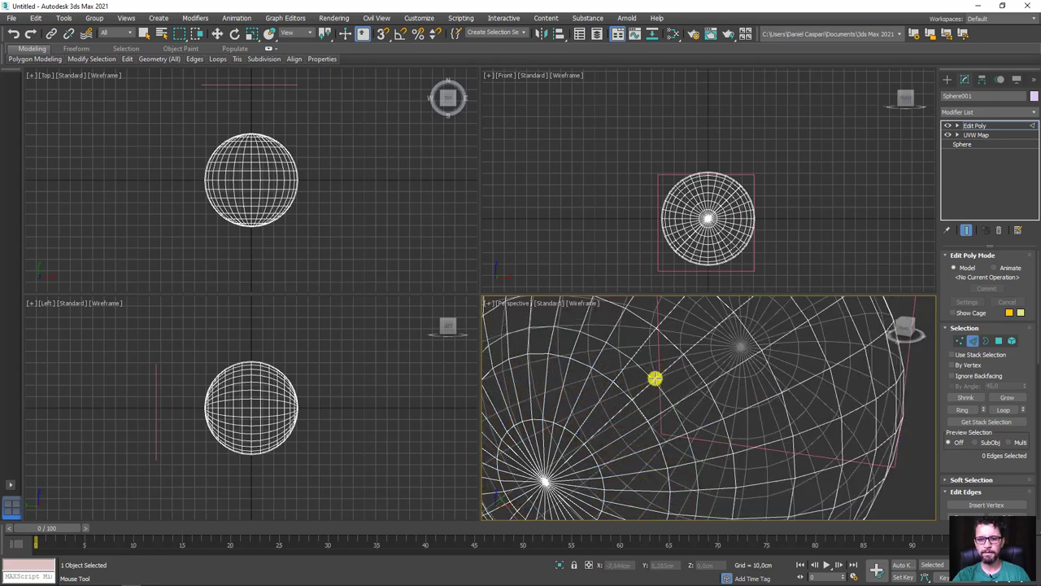
key("F3")
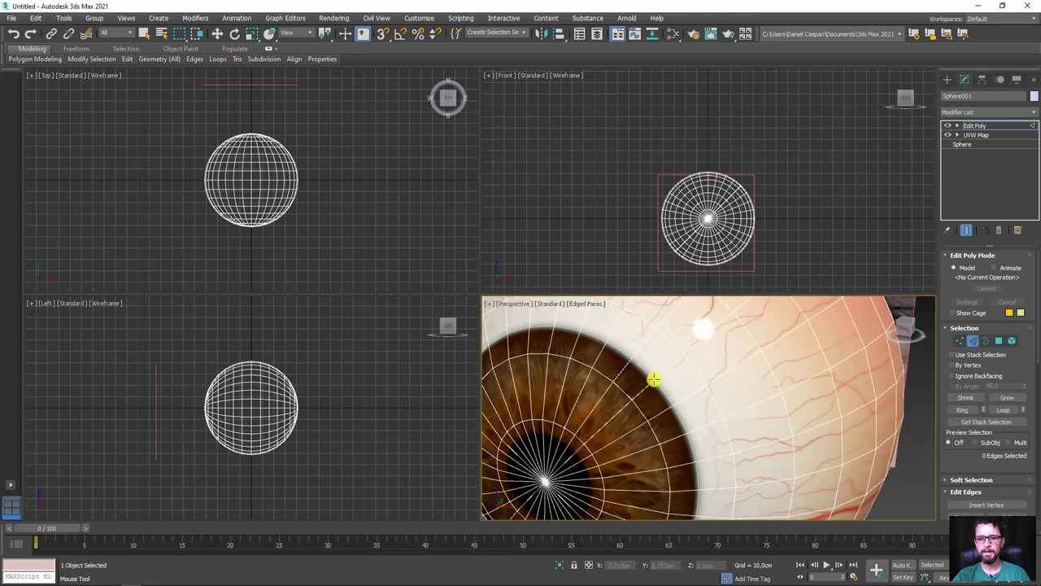
double_click(653, 380)
key("w")
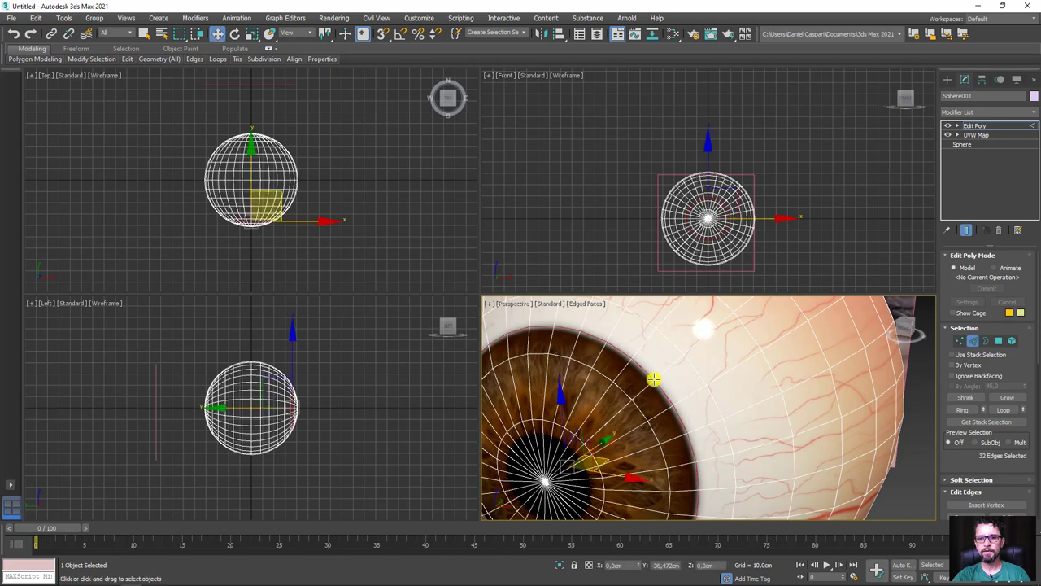
scroll(653, 380, "down", 3)
mouse_move(653, 379)
middle_mouse_down("alt")
mouse_move(716, 412)
mouse_move(784, 343)
middle_mouse_up("alt")
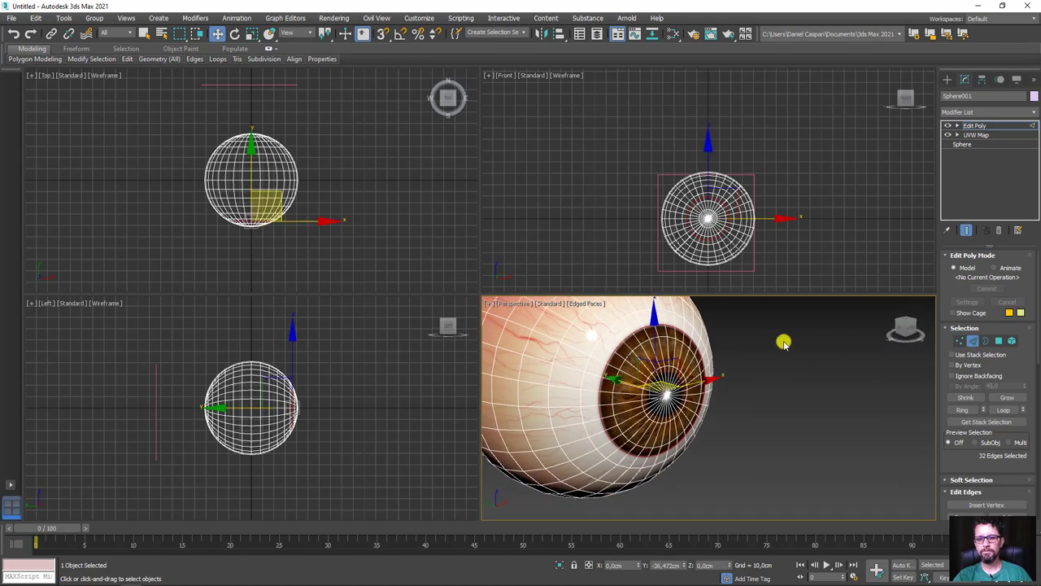
left_click(957, 125)
Select the iris centre vertex, convert to polygons and grow to cover the 96-polygon iris.
left_click(976, 135)
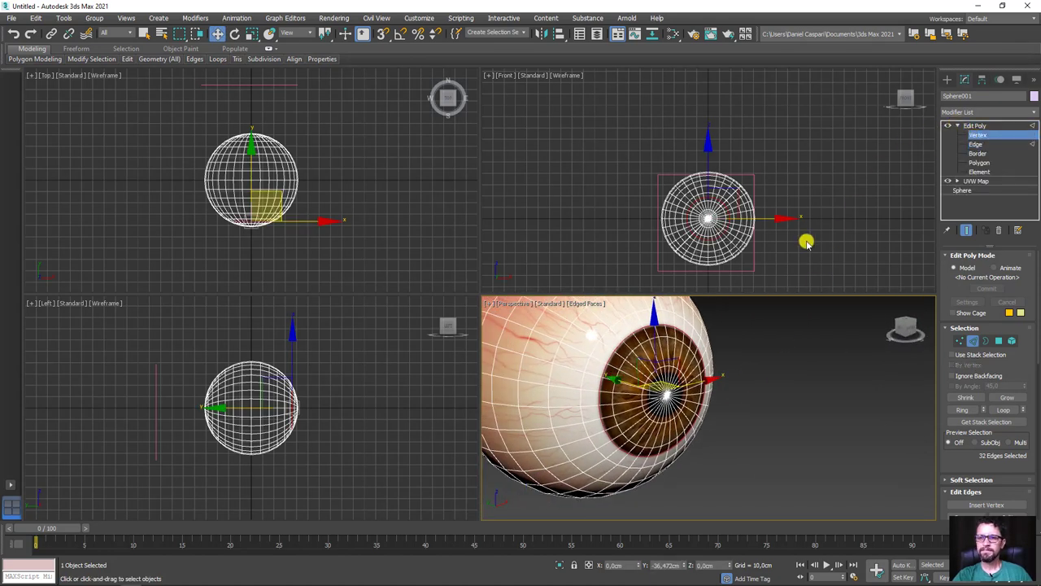
left_click(666, 397)
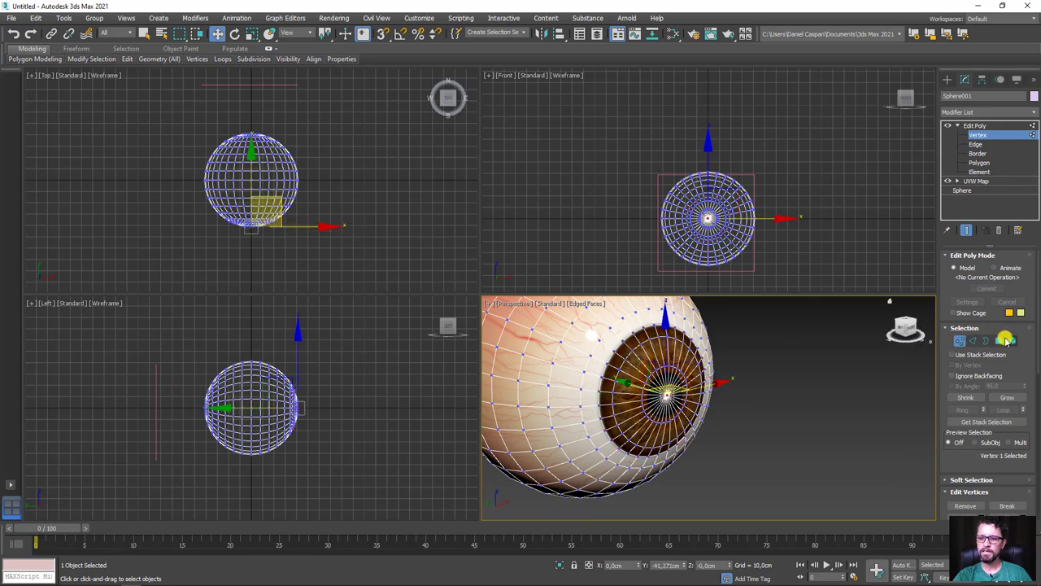
left_click(997, 342, "ctrl")
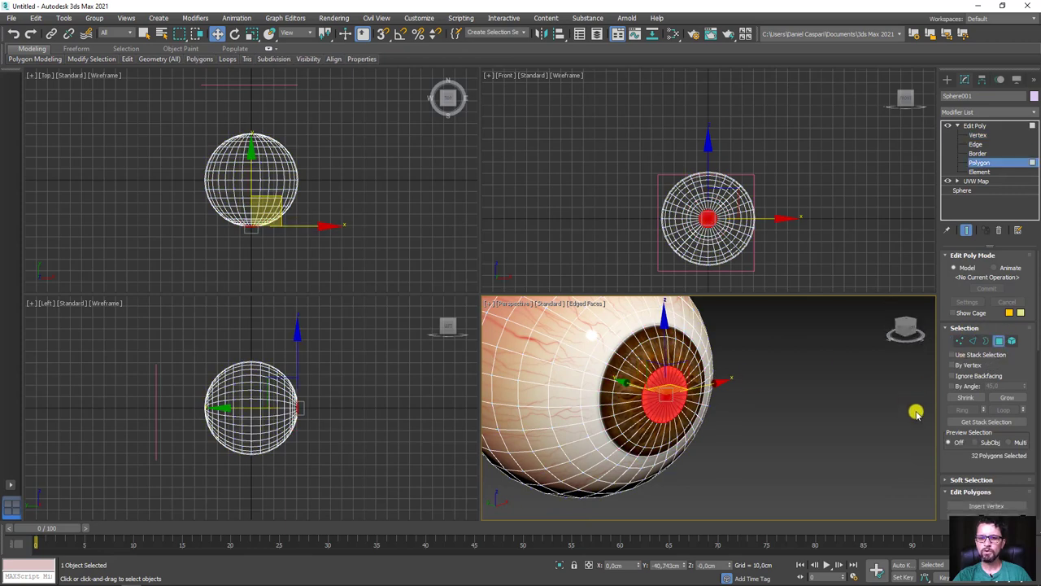
left_click(1007, 396)
left_click(1007, 396)
mouse_move(723, 417)
middle_mouse_down("alt")
mouse_move(690, 442)
mouse_move(727, 445)
middle_mouse_up("alt")
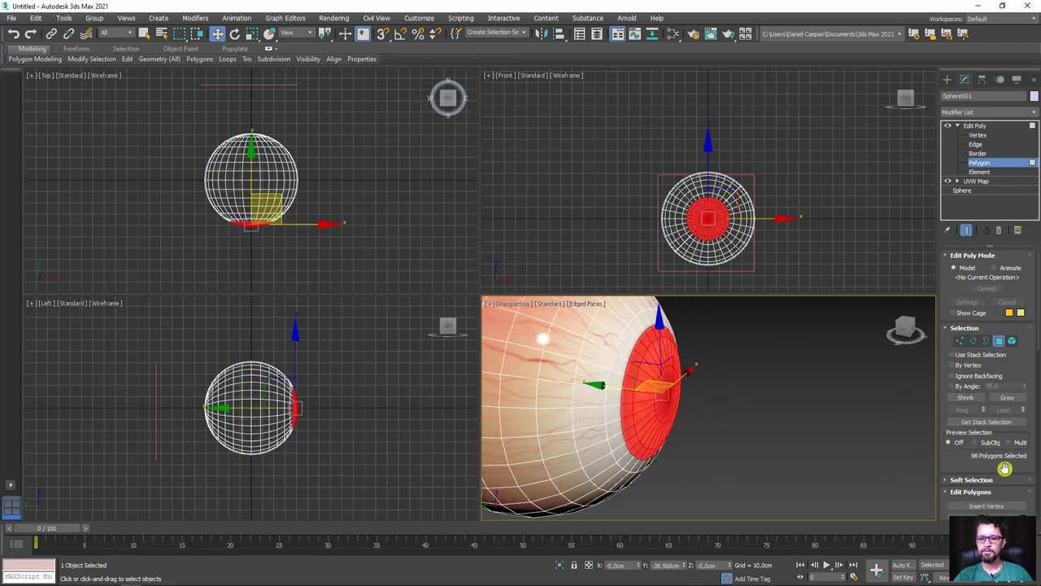
left_click_drag(959, 466, 962, 196)
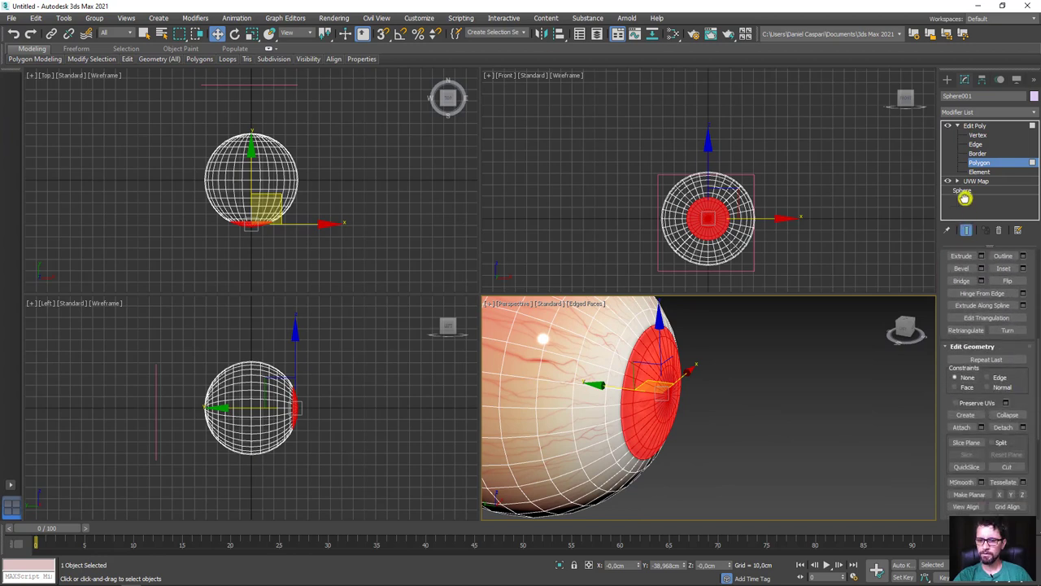
Detach the iris polygons as a separate element and pull them out from the eyeball.
left_click(1024, 402)
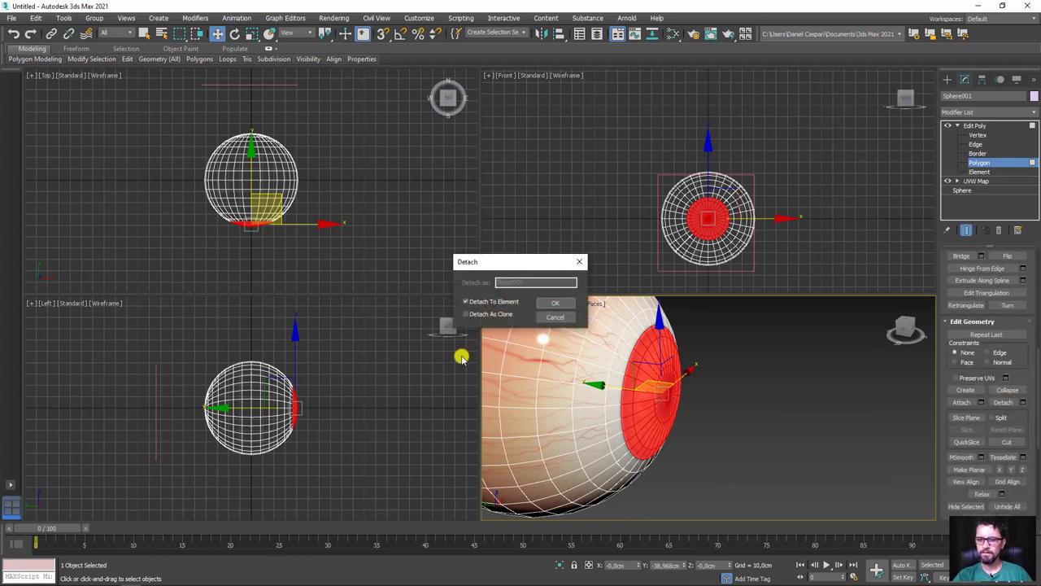
left_click(557, 302)
left_click_drag(638, 389, 688, 405)
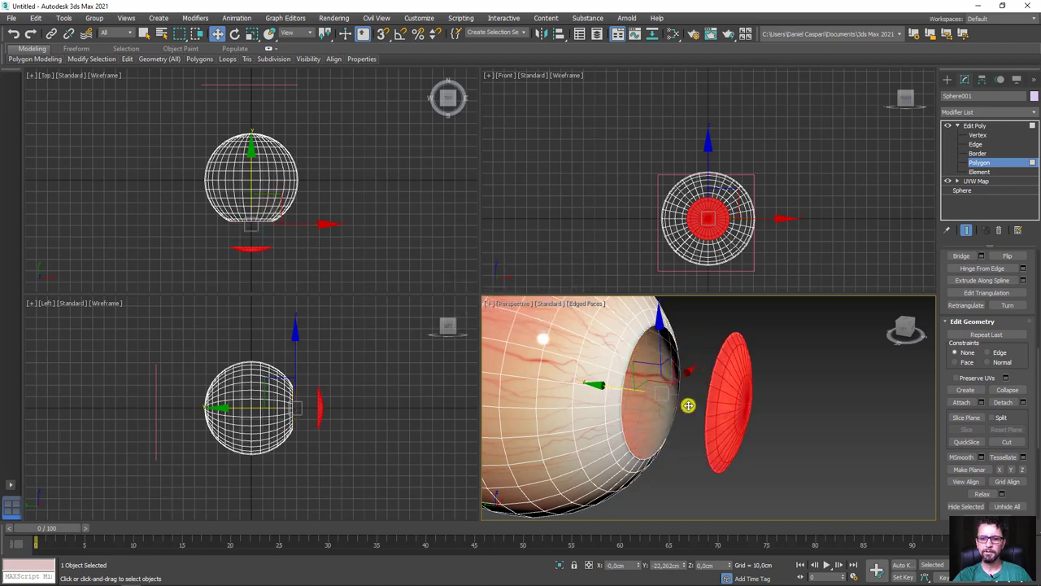
key("e")
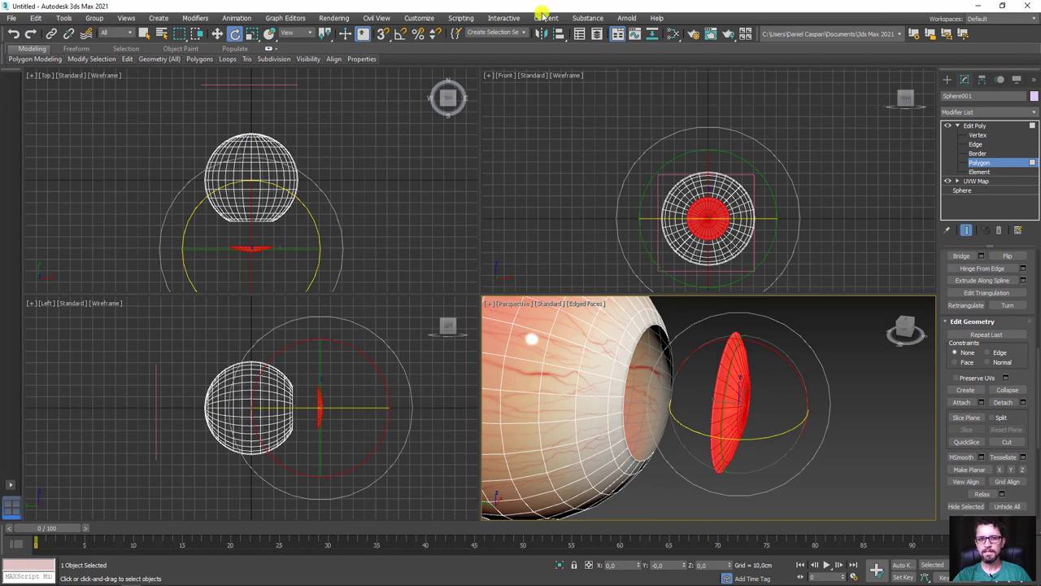
Rotate the iris disc 180° on Z with Angle Snap and move it back into the eyeball opening.
left_click(400, 34)
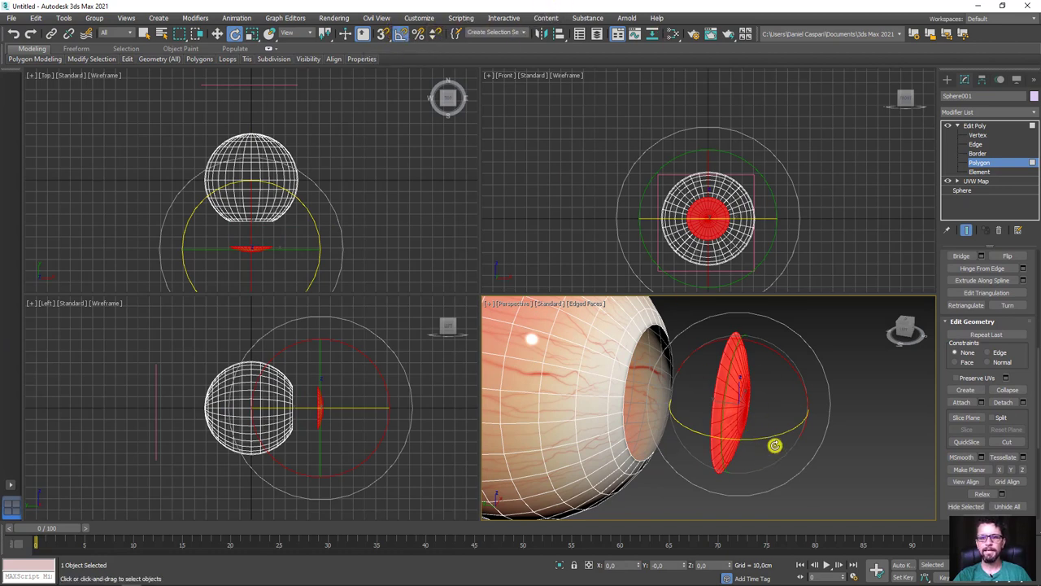
left_click_drag(752, 440, 840, 425)
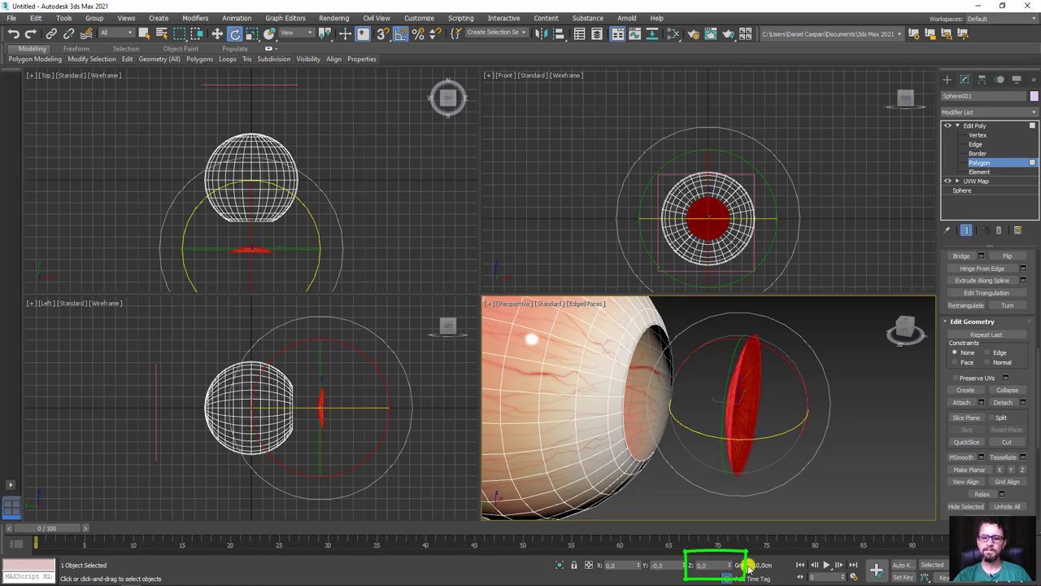
key("w")
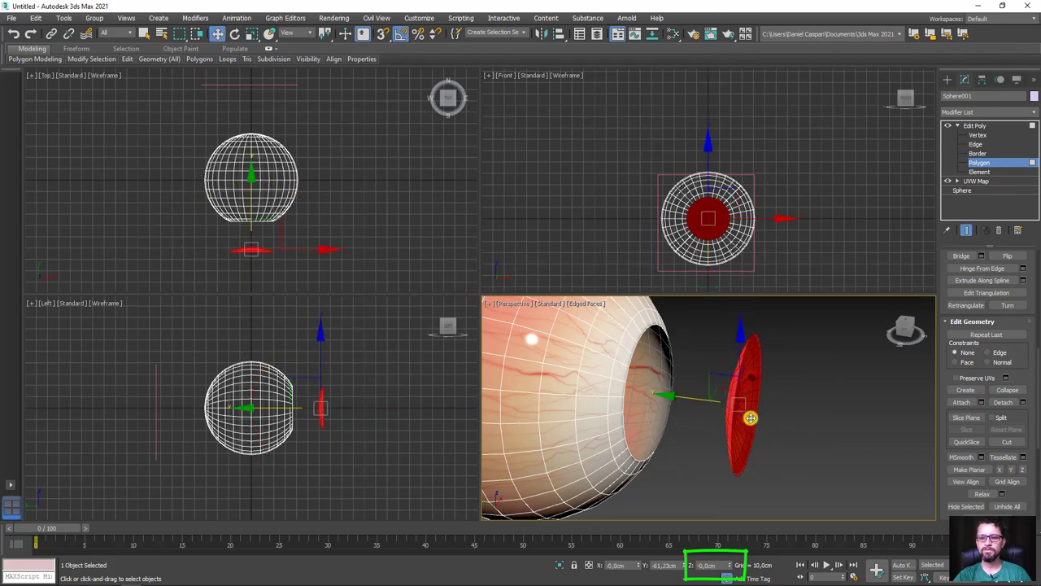
mouse_move(683, 408)
left_mouse_down()
mouse_move(598, 395)
mouse_move(639, 376)
left_mouse_up()
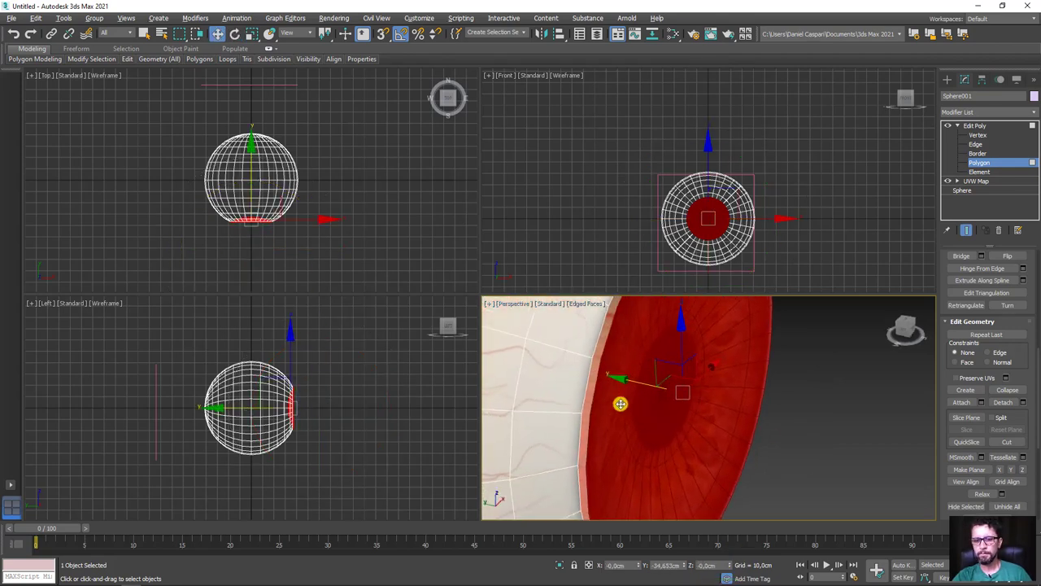
Flip the facing direction of the detached iris polygons.
middle_click_drag(638, 376, 643, 375)
scroll(1024, 350, "up", 3)
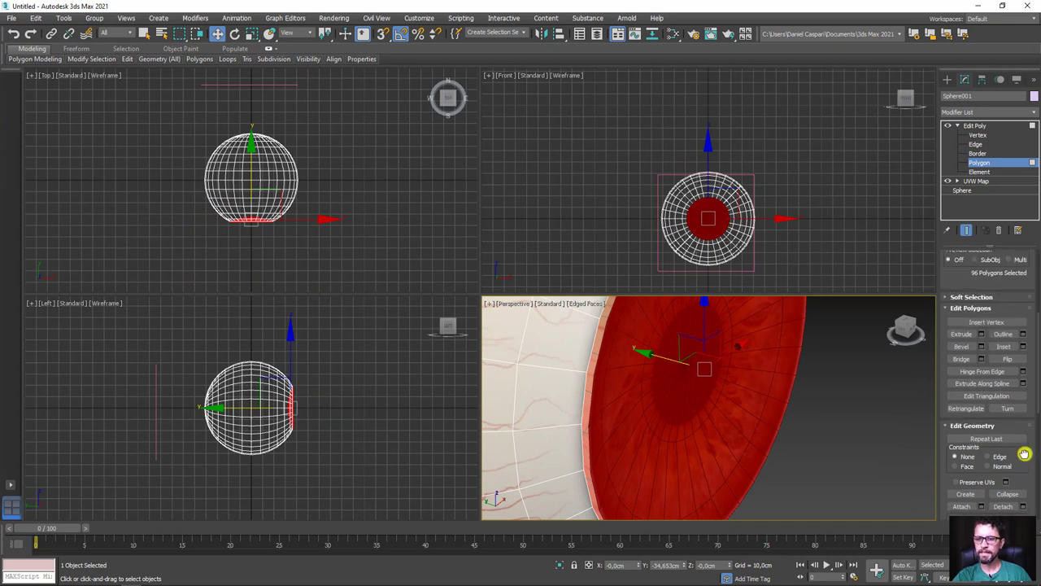
scroll(1011, 365, "up", 2)
left_click(1008, 364)
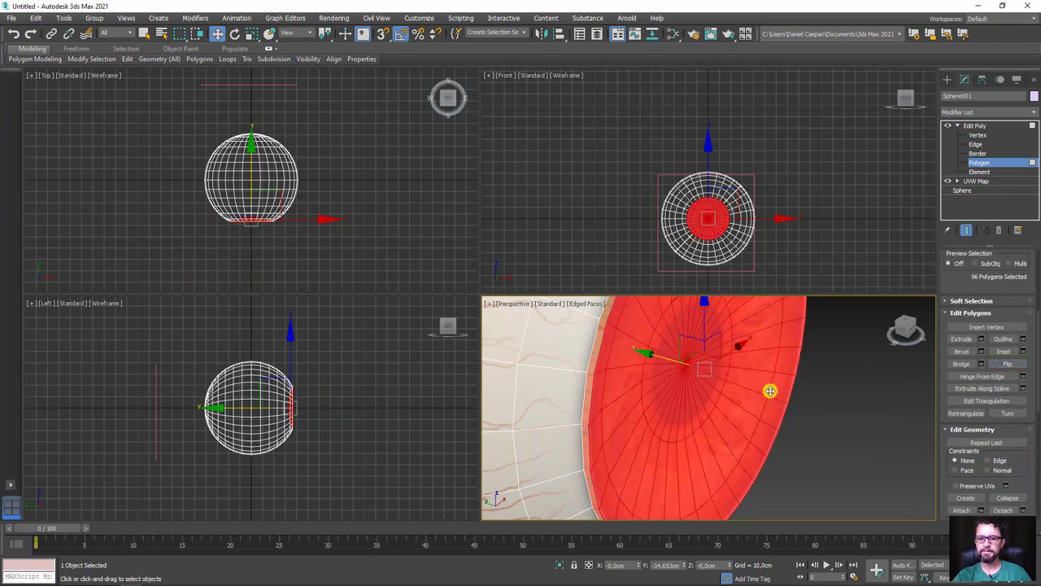
middle_click_drag(523, 427, 599, 428, "alt")
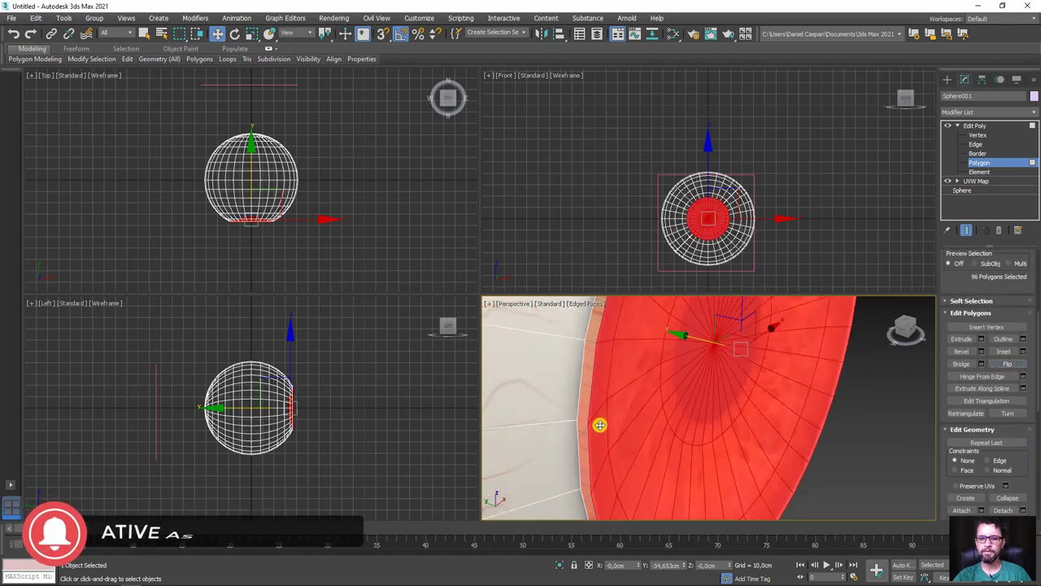
Turn on Snaps Toggle, orbit to face the iris, deselect the polygons and hide edged faces.
left_click(381, 33)
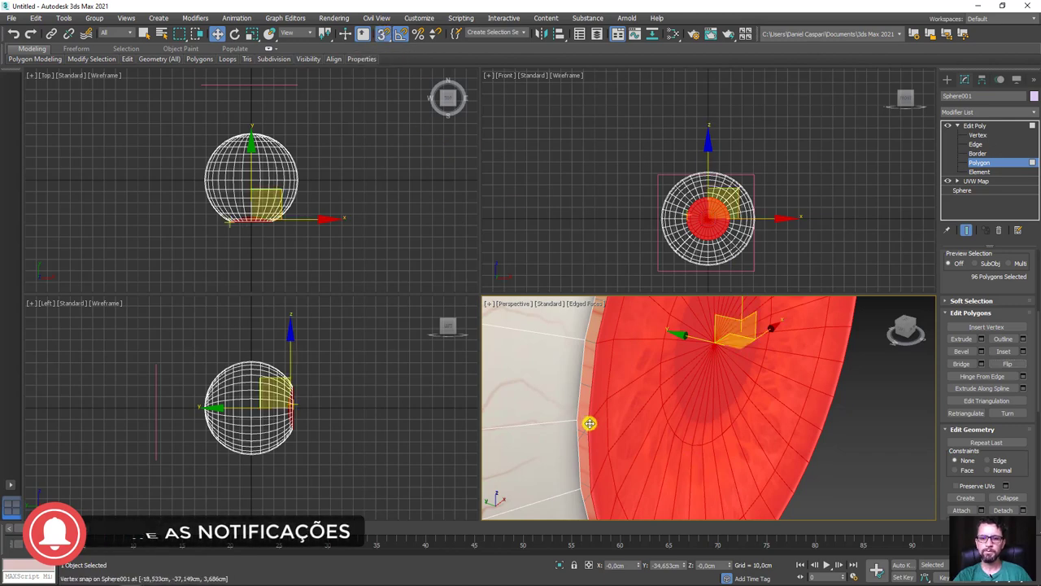
scroll(578, 426, "down", 5)
mouse_move(692, 428)
middle_mouse_down("alt")
mouse_move(706, 437)
mouse_move(733, 423)
mouse_move(760, 476)
mouse_move(795, 463)
mouse_move(839, 476)
mouse_move(784, 480)
mouse_move(870, 475)
middle_mouse_up("alt")
scroll(748, 418, "up", 2)
left_click(776, 430)
key("F4")
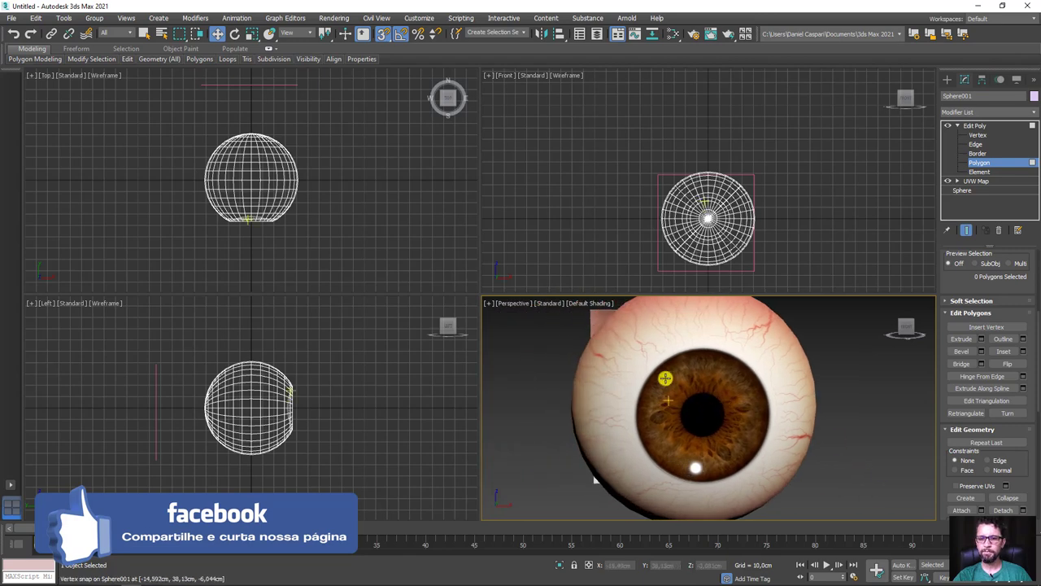
Inspect the eyeball from the side, then turn edged faces back on.
scroll(738, 421, "up", 2)
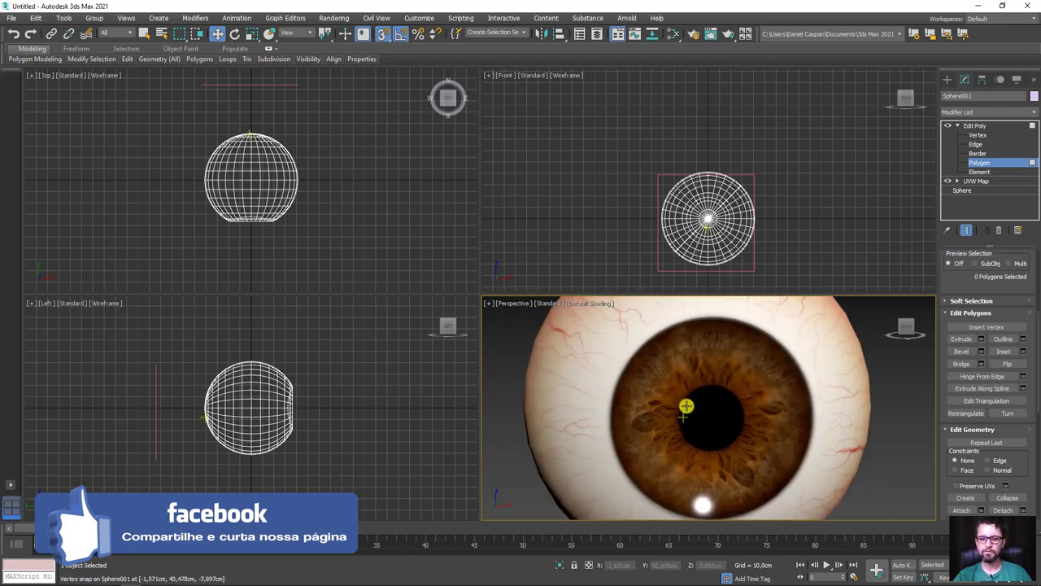
scroll(685, 404, "up", 3)
scroll(656, 427, "down", 3)
mouse_move(655, 428)
middle_mouse_down("alt")
mouse_move(776, 437)
mouse_move(710, 429)
middle_mouse_up("alt")
key("F4")
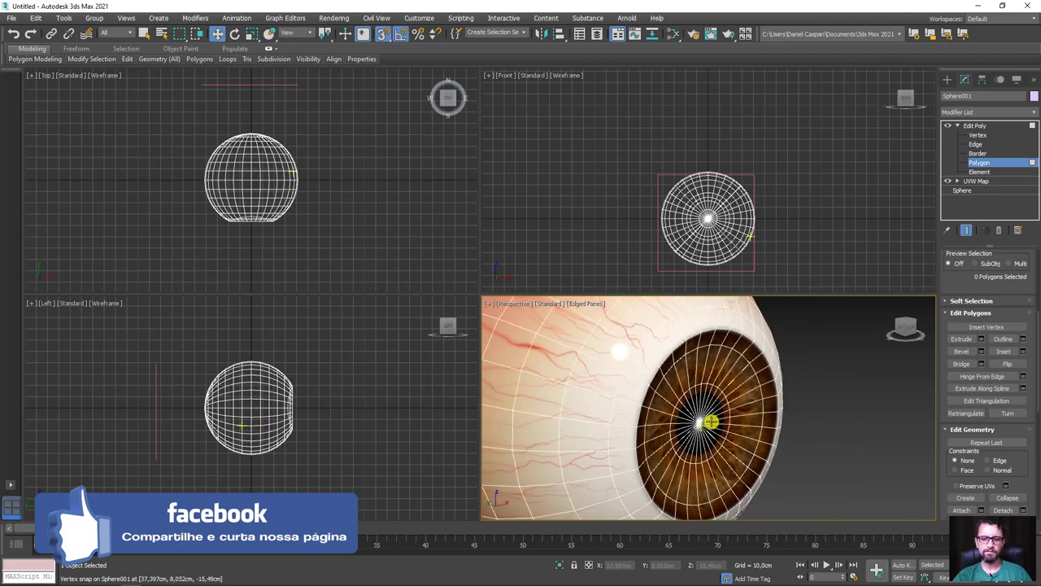